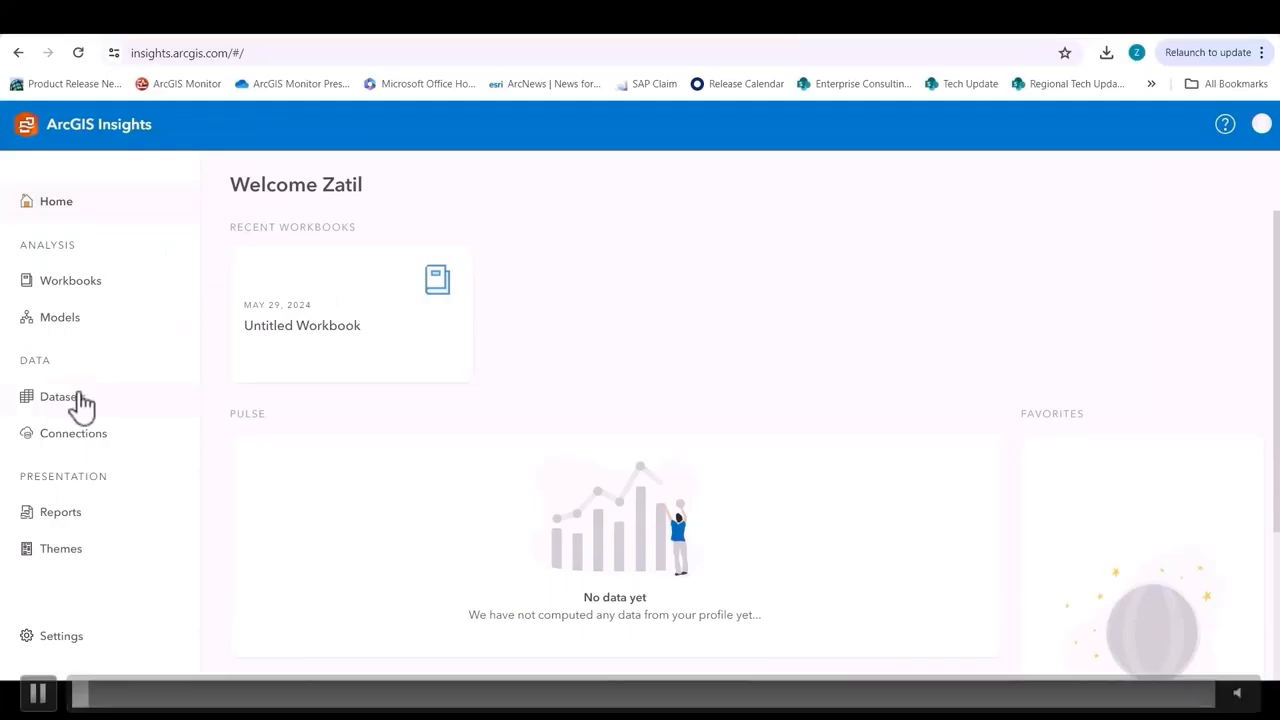
Step: Start a new dataset from the zipped Wards.gdb file in the Downloads folder
{"action": "left_click", "coordinate": [82, 400]}
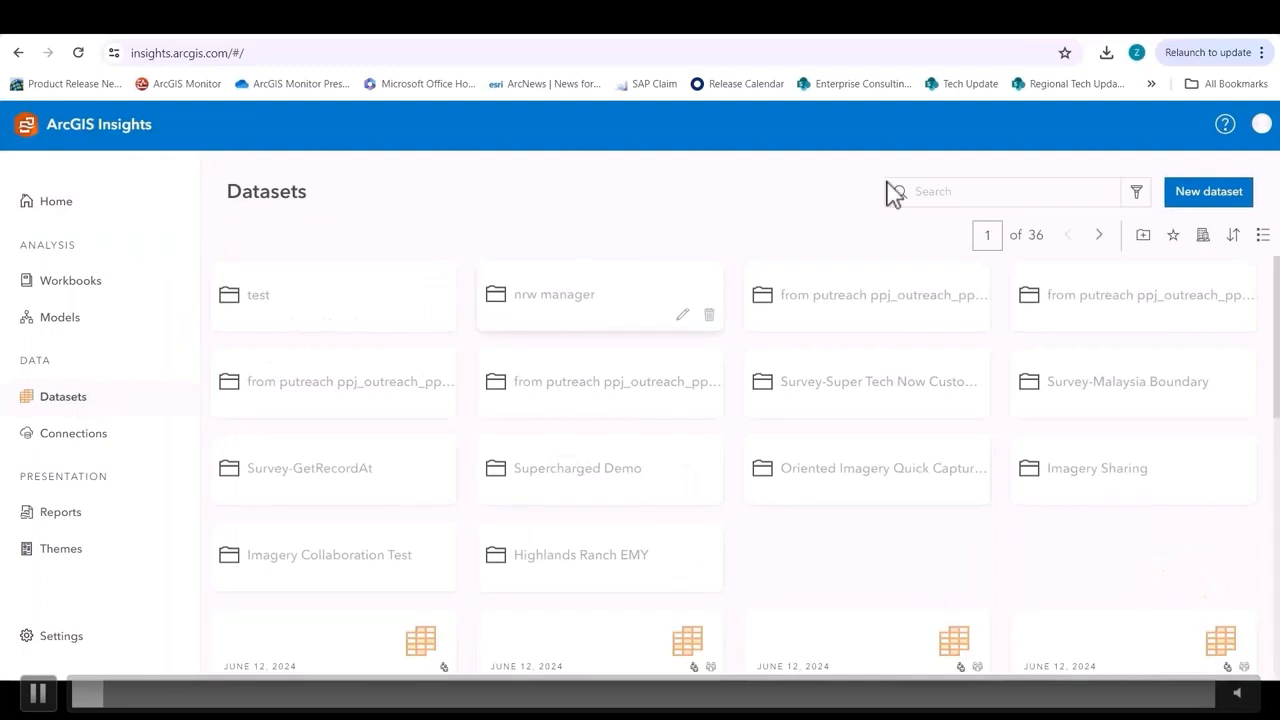
{"action": "left_click", "coordinate": [1180, 205]}
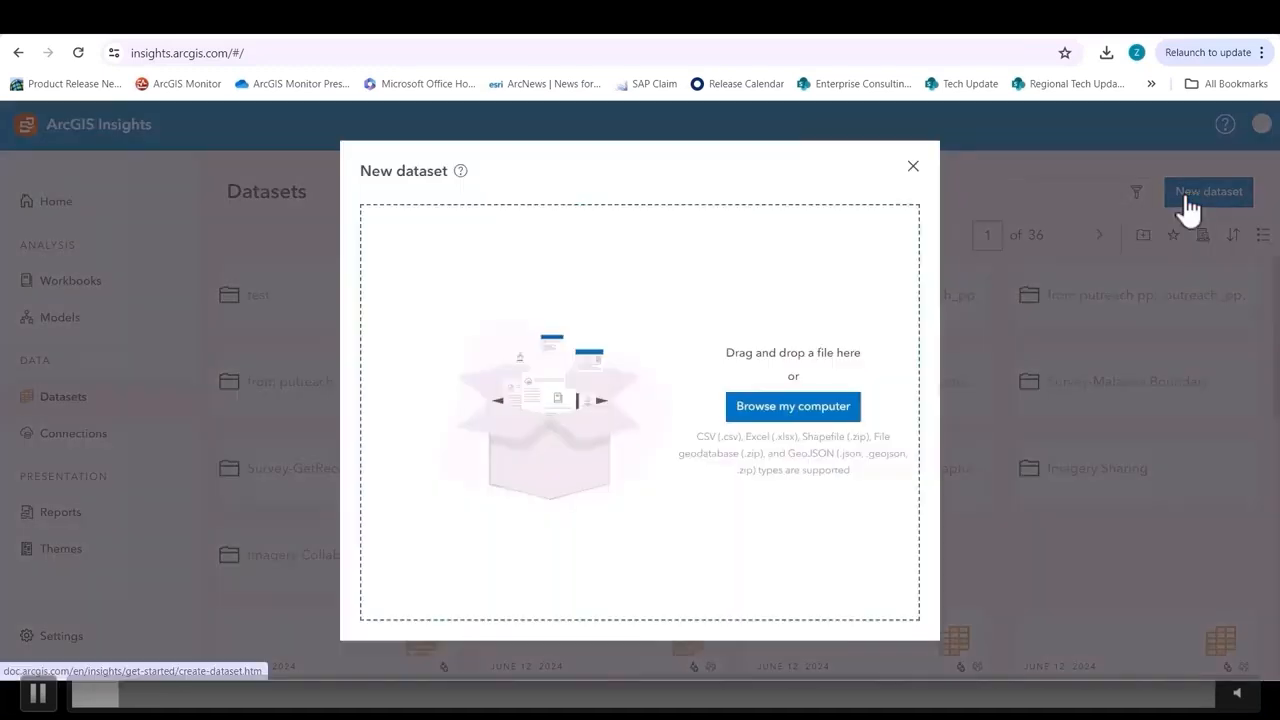
{"action": "left_click", "coordinate": [815, 412]}
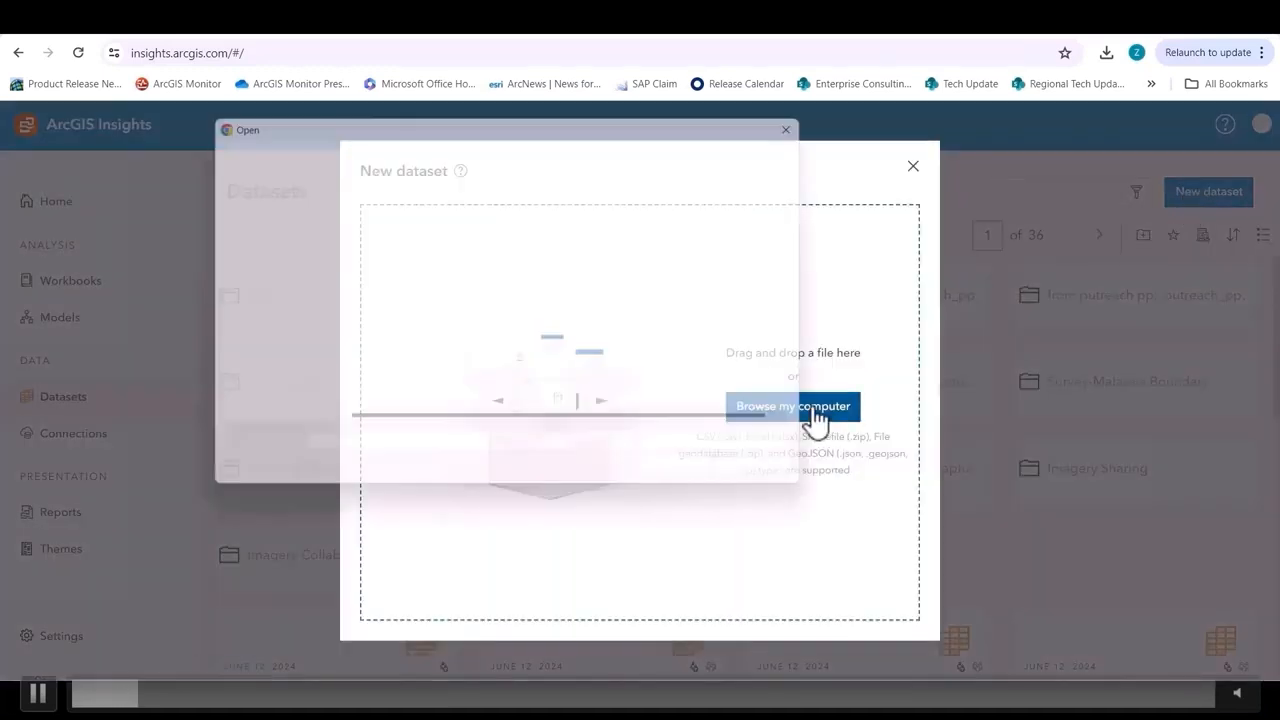
{"action": "double_click", "coordinate": [394, 266]}
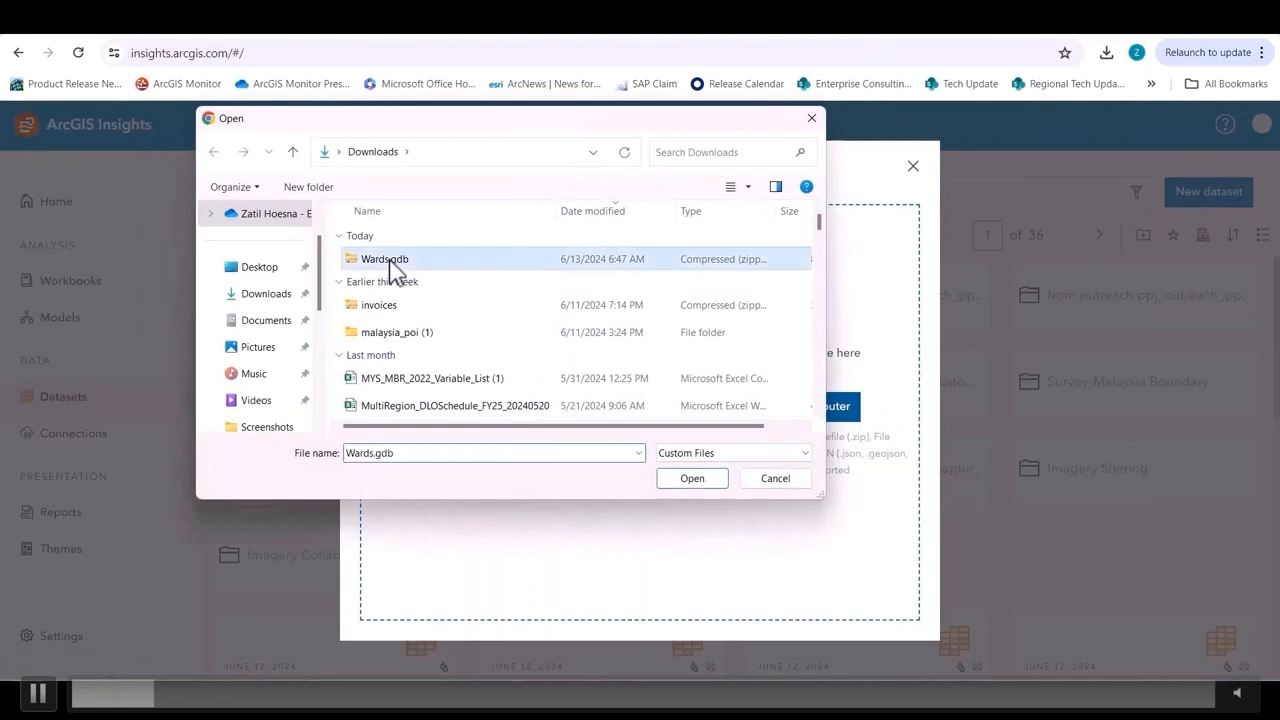
Step: Name the new dataset Ottawa Wards and set its type to File geodatabase
{"action": "key", "text": "Caps_Lock"}
{"action": "key", "text": "Tab"}
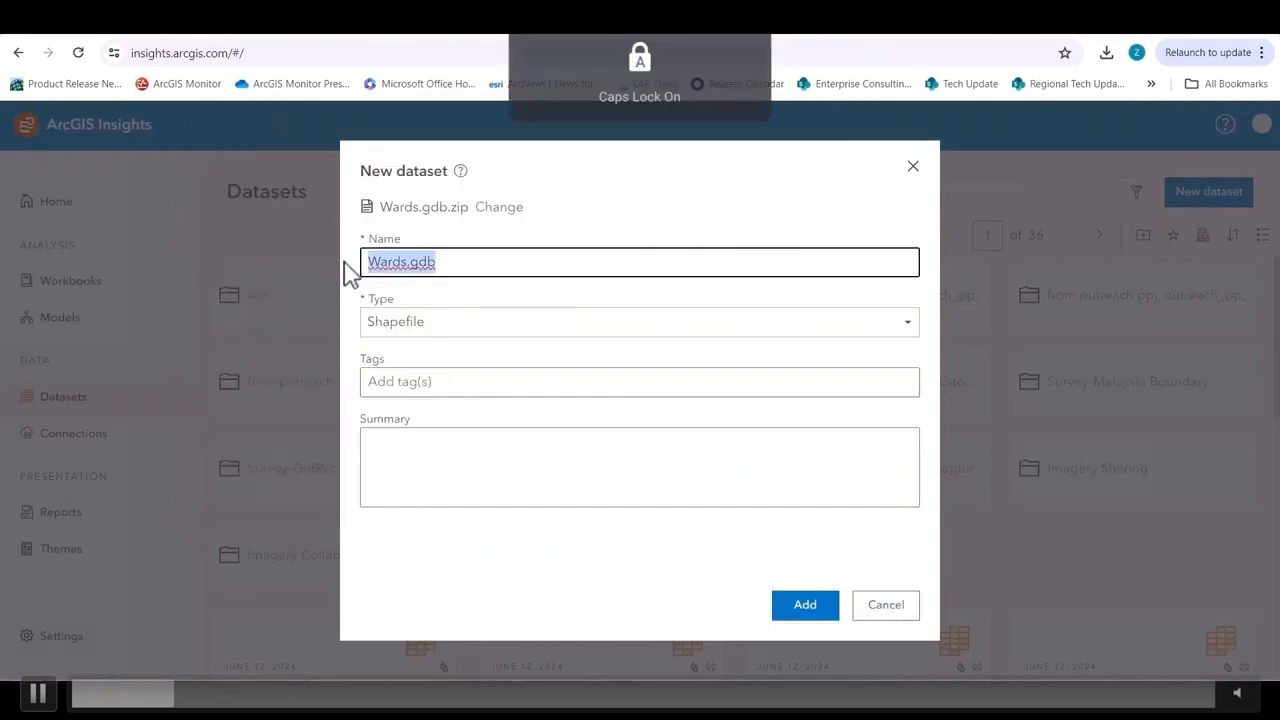
{"action": "type", "text": "O"}
{"action": "key", "text": "Caps_Lock"}
{"action": "type", "text": "ttawa"}
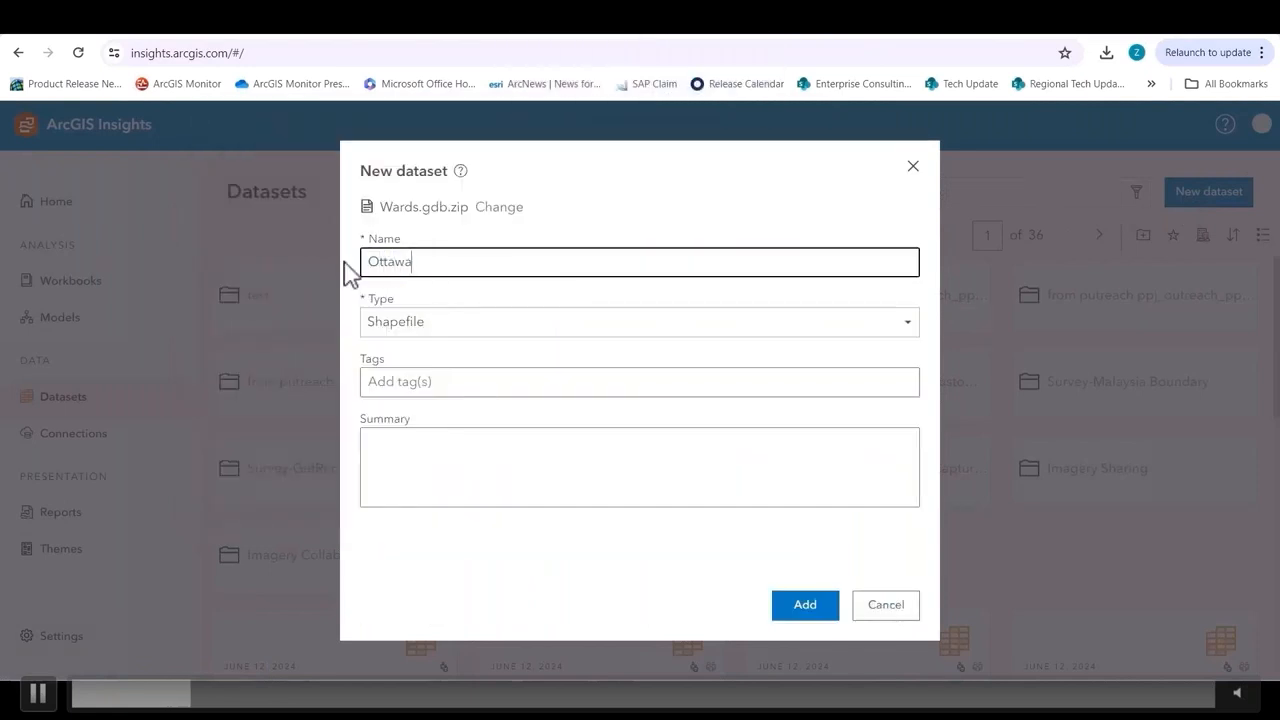
{"action": "type", "text": " Wards"}
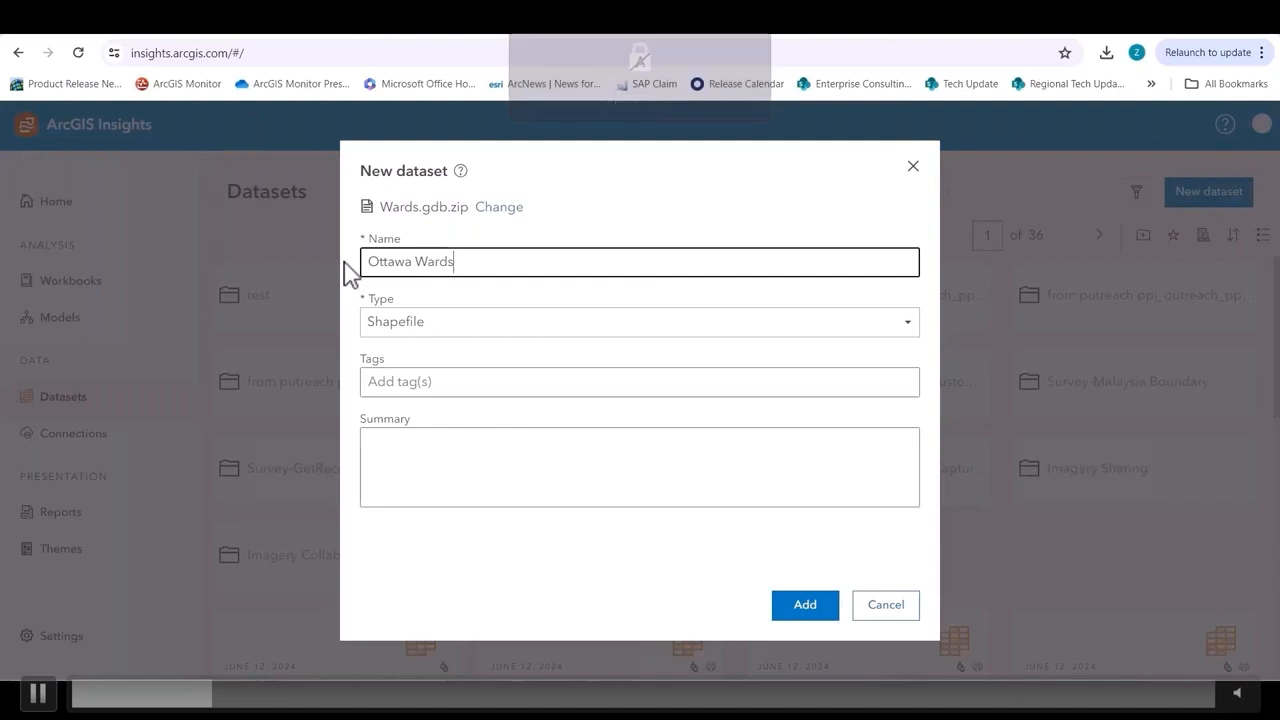
{"action": "left_click", "coordinate": [400, 330]}
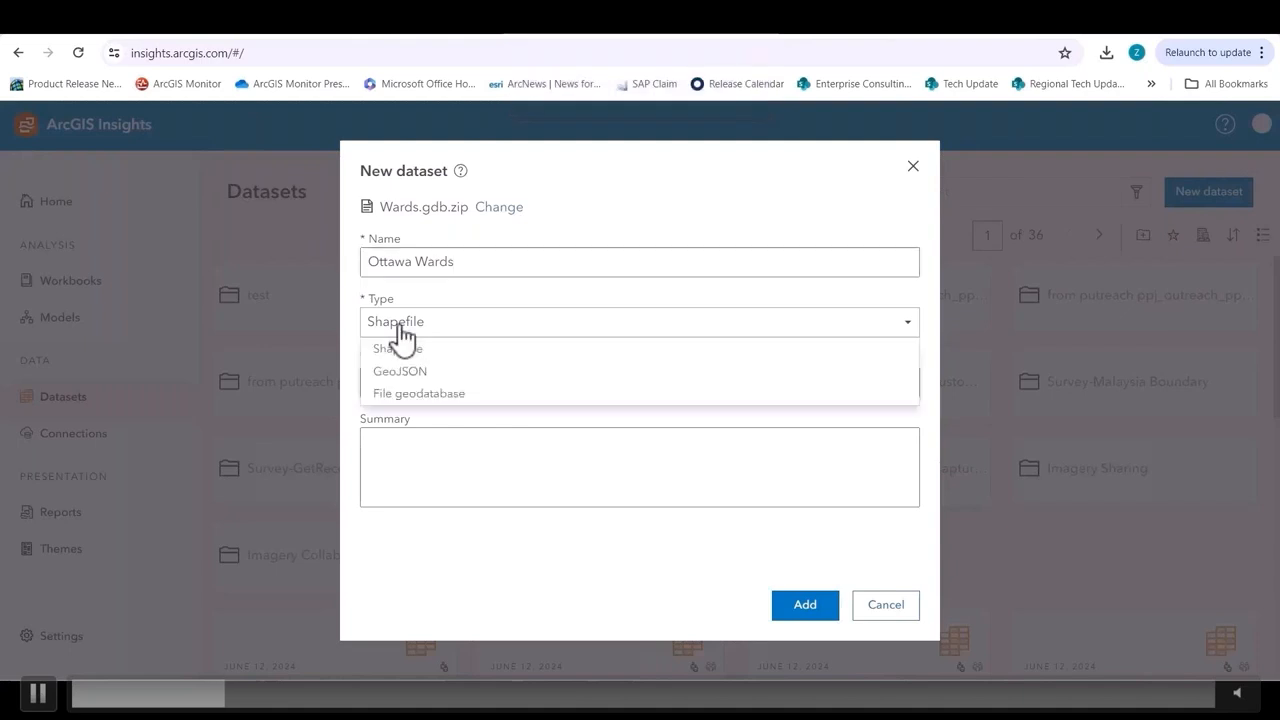
{"action": "left_click", "coordinate": [406, 394]}
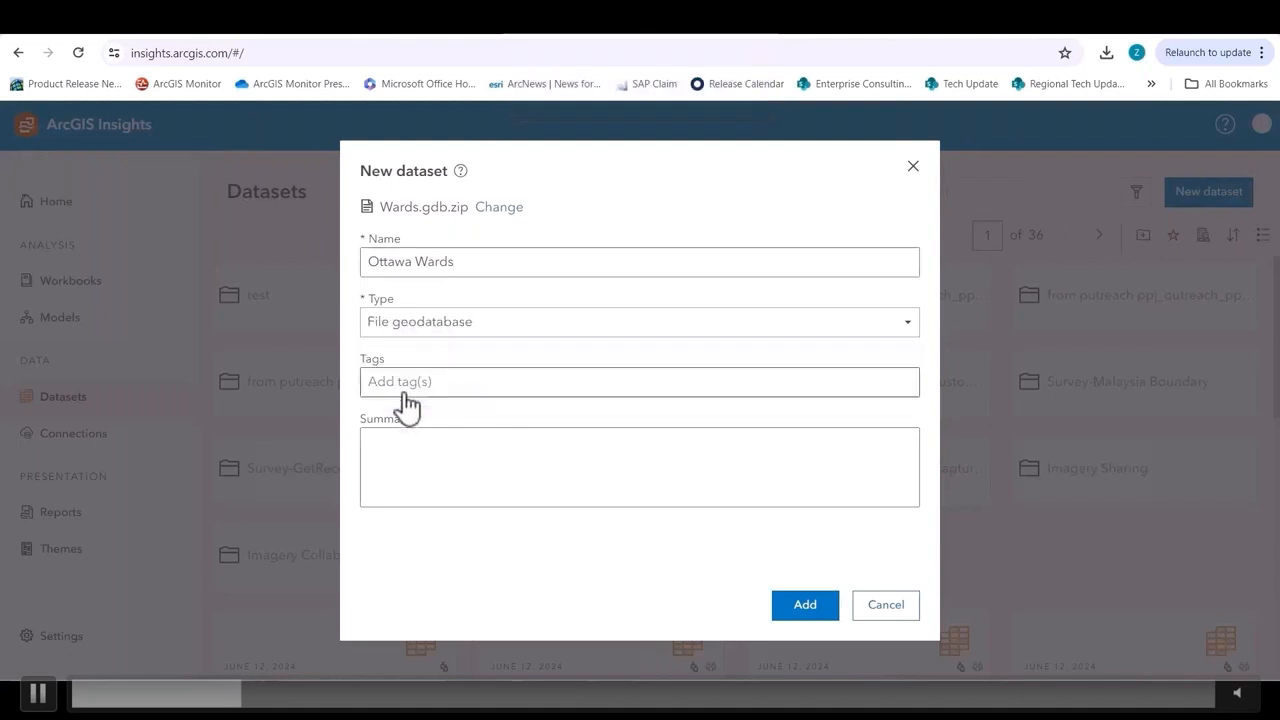
Step: Tag the dataset with wards and ottawa, enter the summary "Data for ottawa wards", and add it
{"action": "left_click", "coordinate": [403, 390]}
{"action": "type", "text": "ward"}
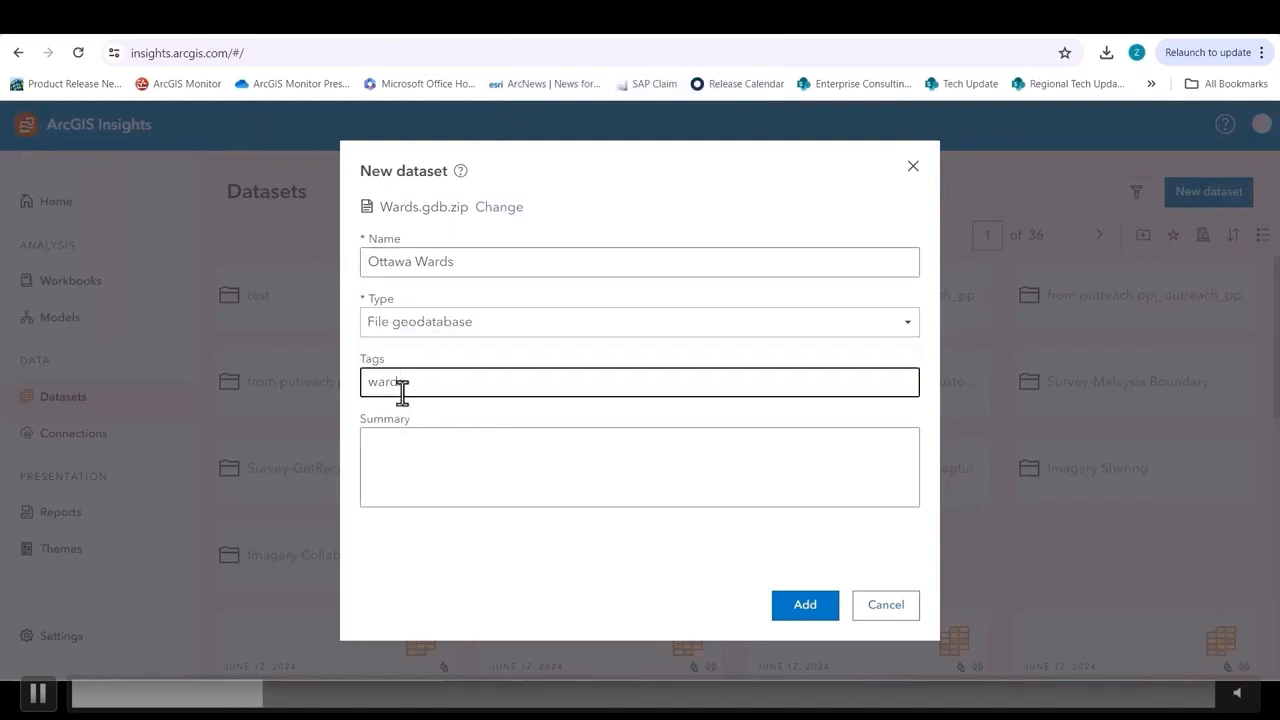
{"action": "type", "text": "s, ottawa"}
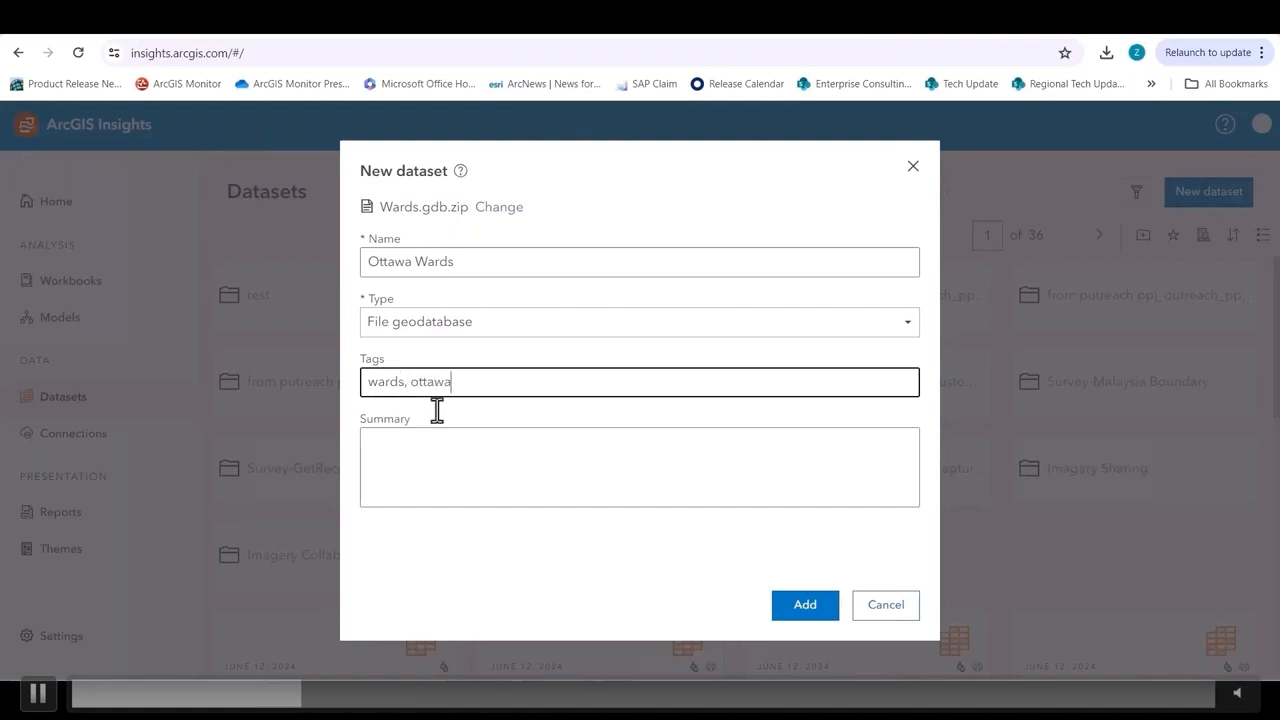
{"action": "left_click", "coordinate": [574, 477]}
{"action": "type", "text": "Data for ottawa"}
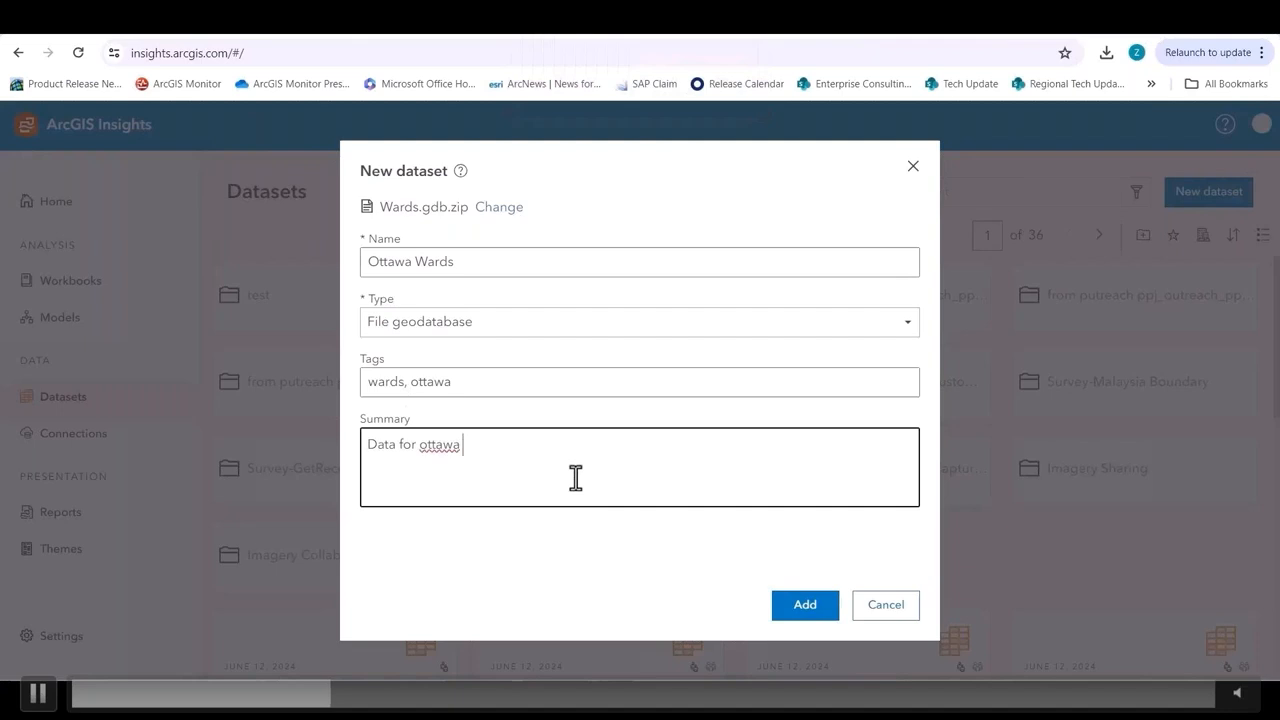
{"action": "type", "text": " wards"}
{"action": "left_click", "coordinate": [790, 612]}
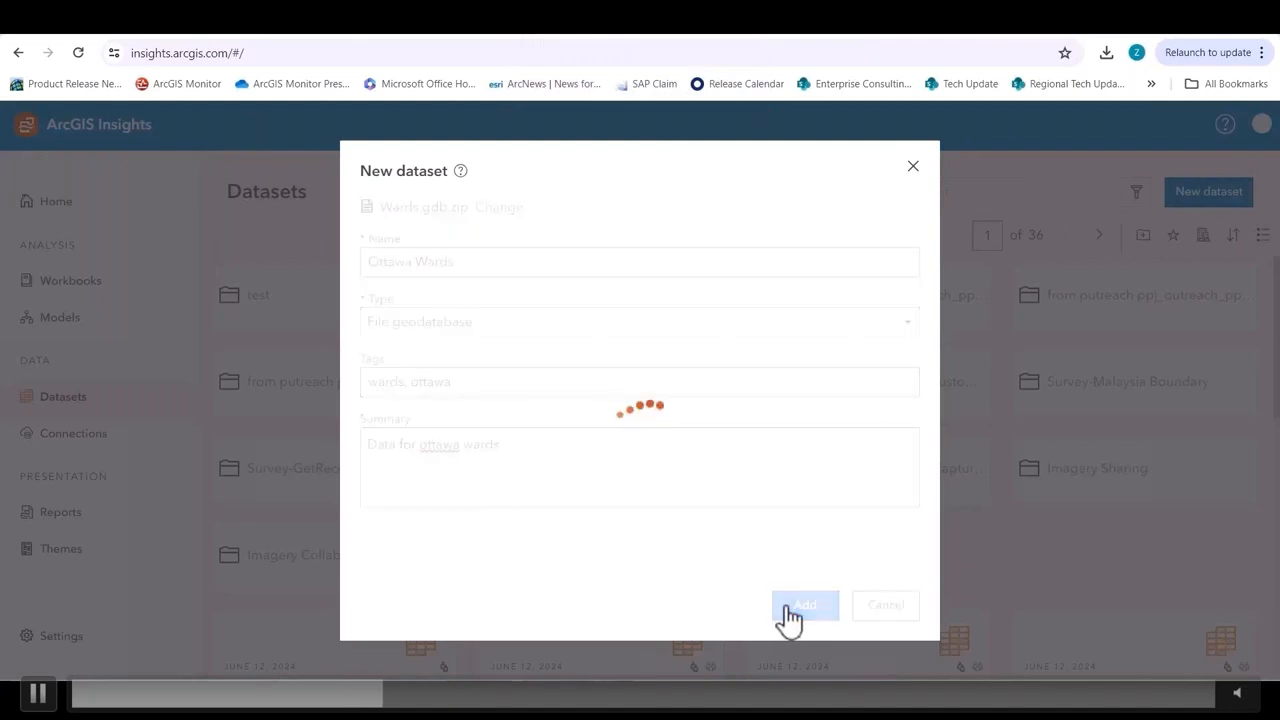
Step: Open the Ottawa Wards dataset in a new workbook and add it to the page with the uploaded Traffic_Collisions_by_Location_2015-2018 Excel file
{"action": "scroll", "coordinate": [723, 523], "scroll_direction": "down", "scroll_amount": 2}
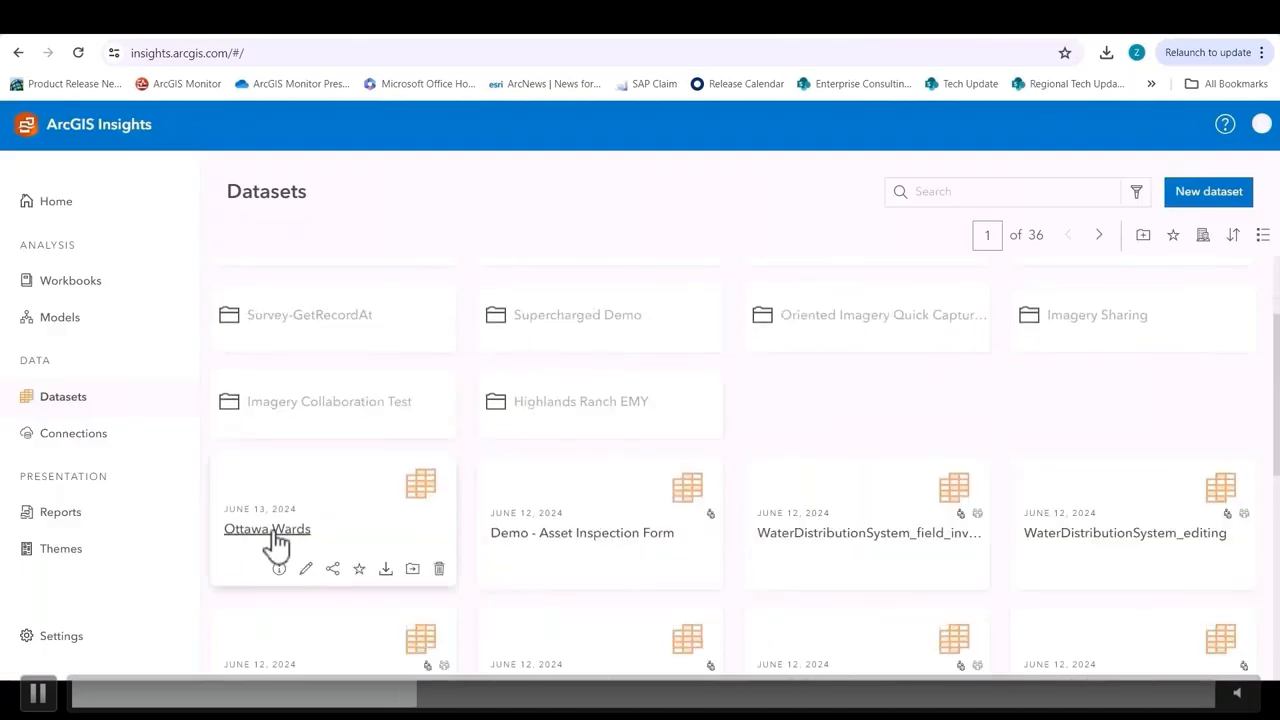
{"action": "left_click", "coordinate": [277, 545]}
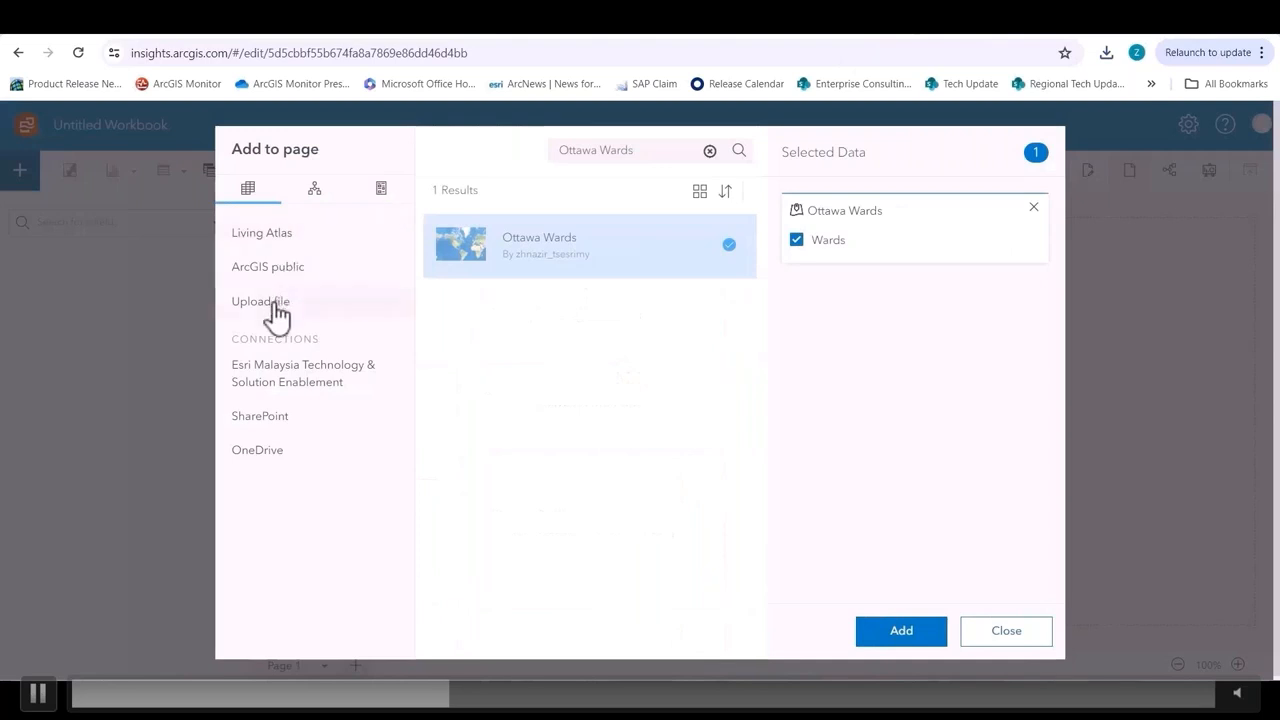
{"action": "left_click", "coordinate": [277, 314]}
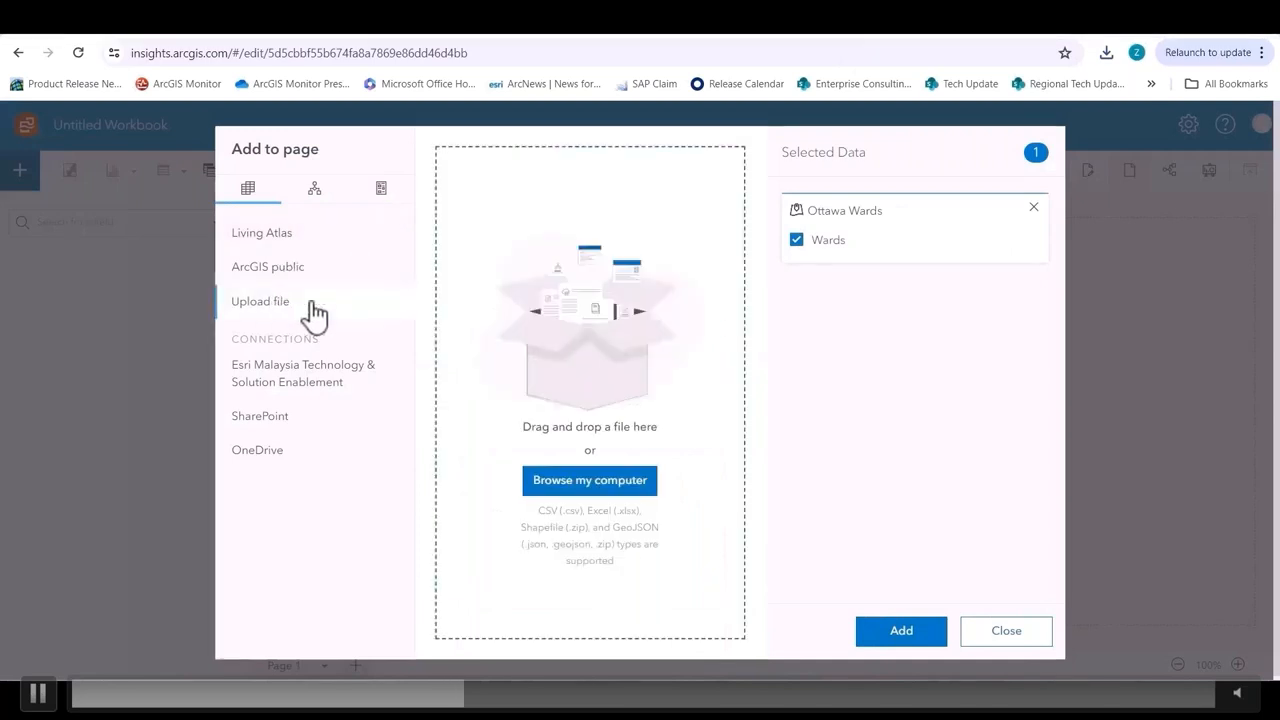
{"action": "left_click", "coordinate": [641, 484]}
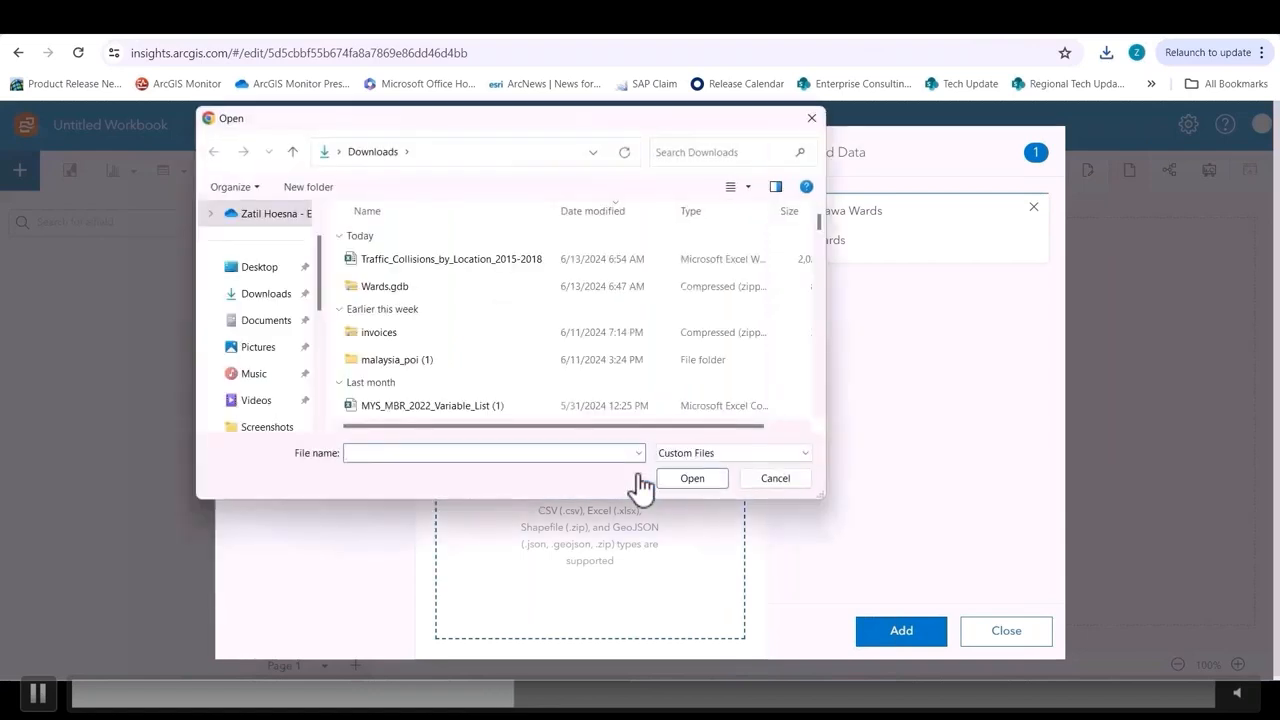
{"action": "double_click", "coordinate": [428, 262]}
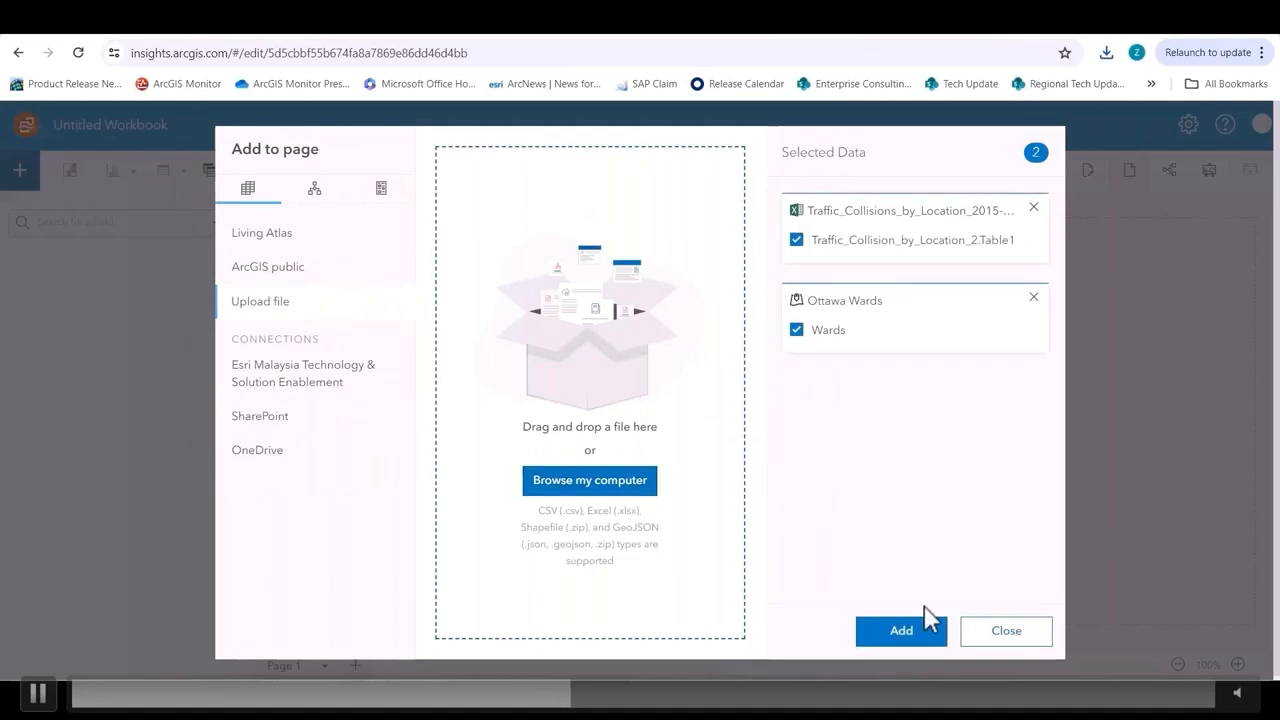
{"action": "left_click", "coordinate": [901, 631]}
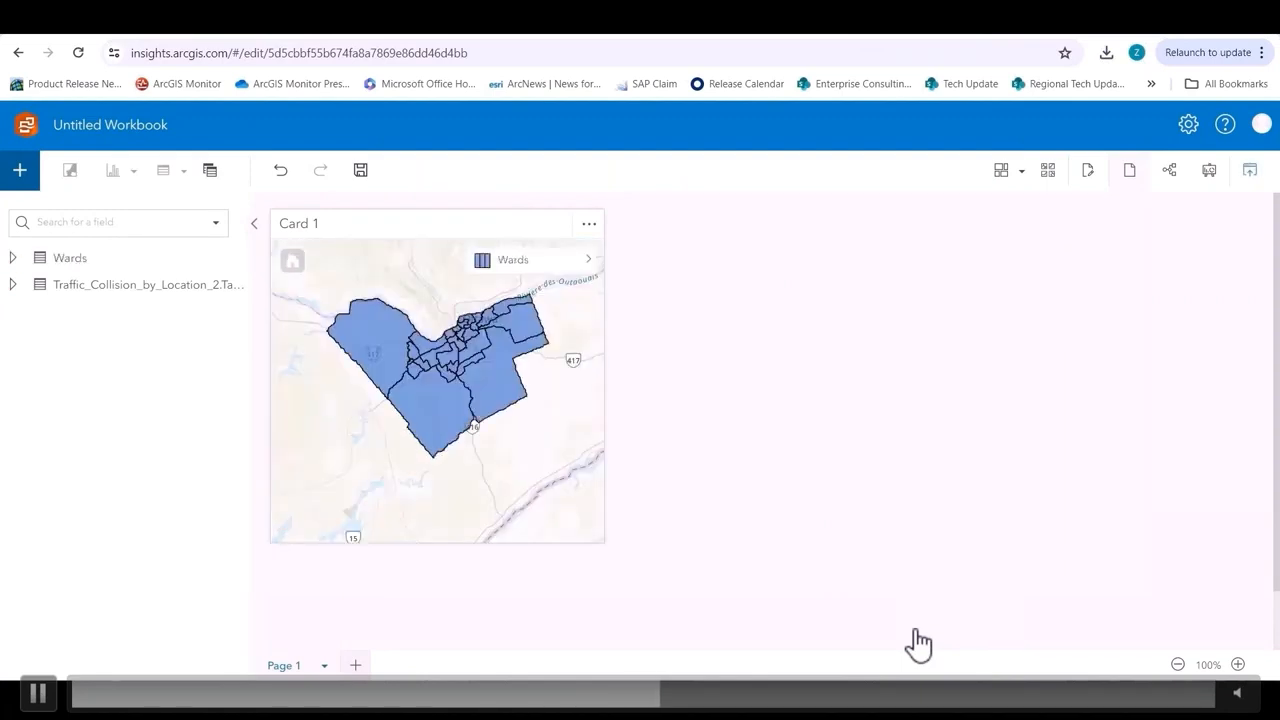
Step: Delete the Wards map card from the page
{"action": "left_click", "coordinate": [591, 225]}
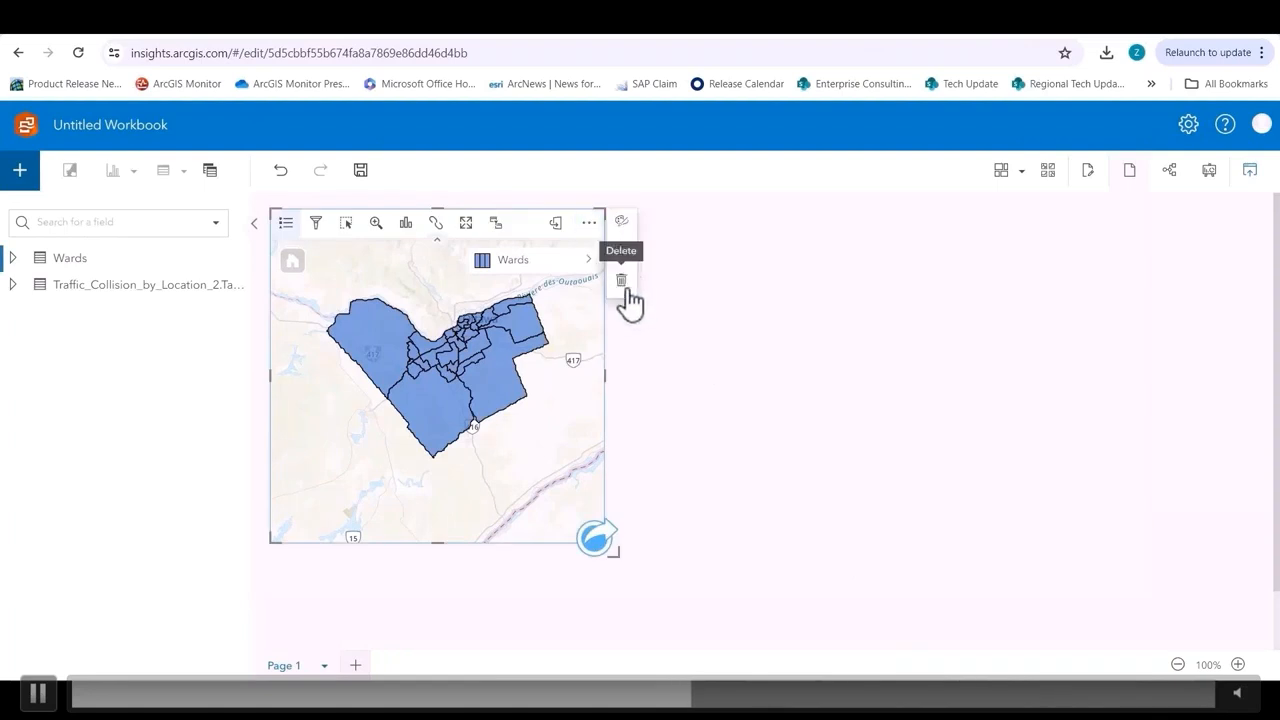
{"action": "left_click", "coordinate": [621, 282]}
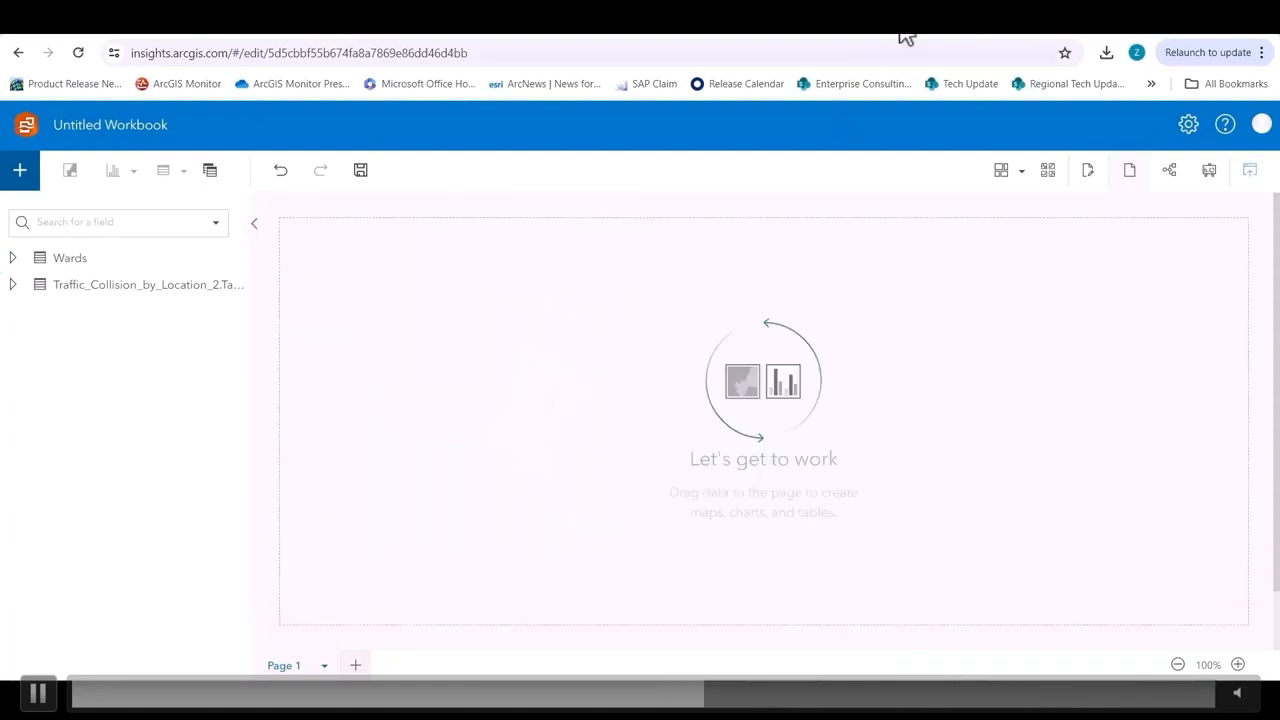
Step: Rename the workbook as Ottawa Cycling Accidents
{"action": "left_click", "coordinate": [164, 126]}
{"action": "key", "text": "Caps_Lock"}
{"action": "type", "text": "O"}
{"action": "key", "text": "Caps_Lock"}
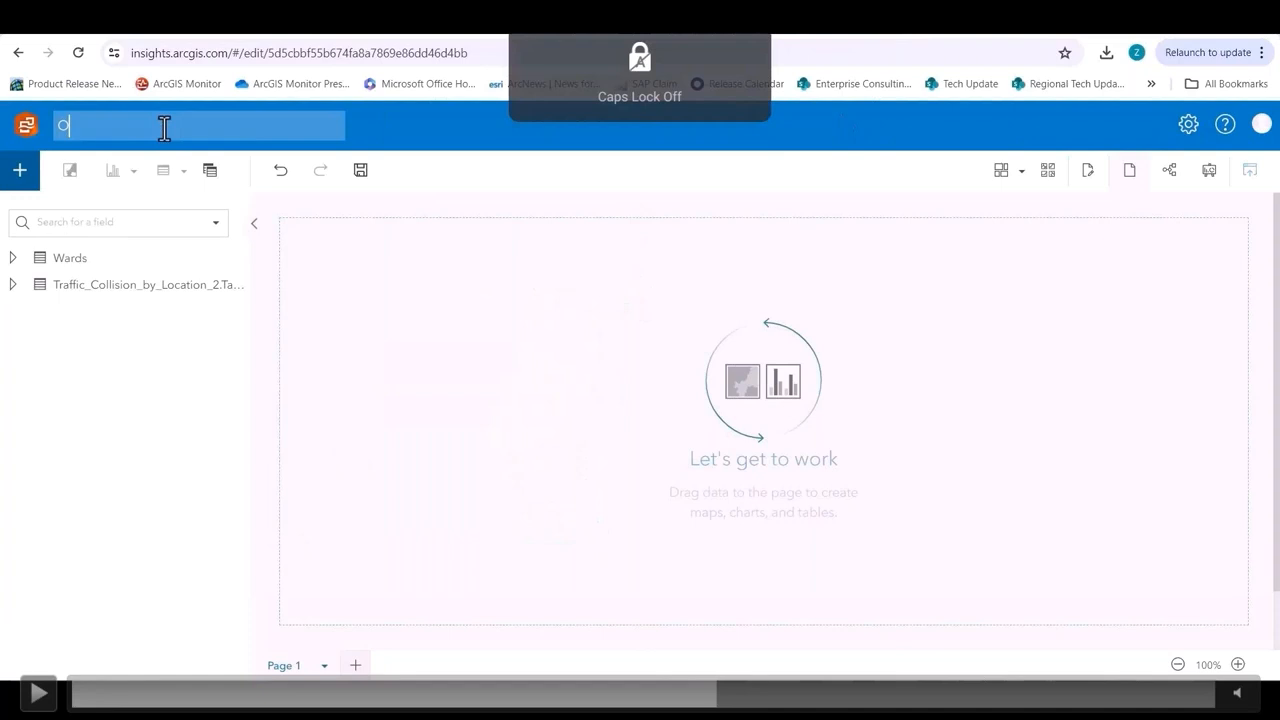
{"action": "type", "text": "ttawa"}
{"action": "key", "text": "Caps_Lock"}
{"action": "type", "text": "C"}
{"action": "key", "text": "Caps_Lock"}
{"action": "type", "text": "ycling"}
{"action": "key", "text": "Caps_Lock"}
{"action": "type", "text": "A"}
{"action": "key", "text": "Caps_Lock"}
{"action": "type", "text": "ccid"}
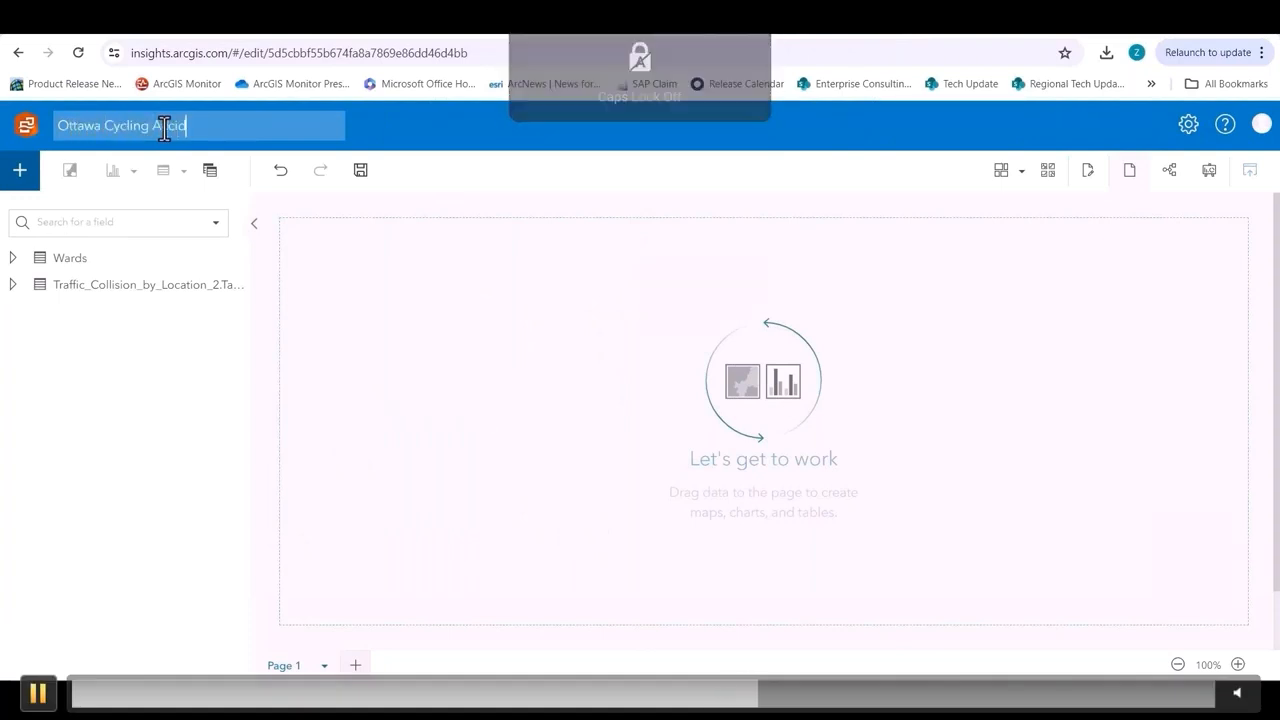
{"action": "type", "text": "ents"}
{"action": "key", "text": "Return"}
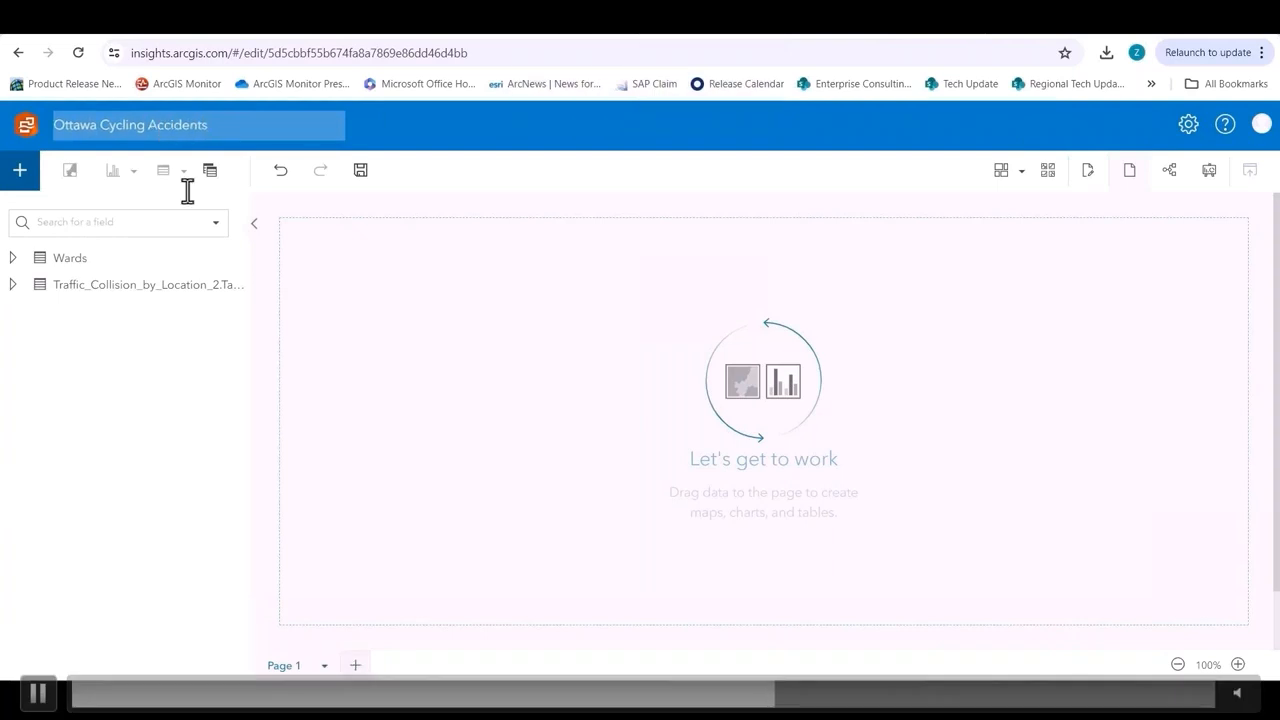
Step: Enable location on the traffic collision table by coordinates, using fields X and Y and spatial reference 2951 - NAD 1983 CSRS MTM 9
{"action": "left_click", "coordinate": [237, 292]}
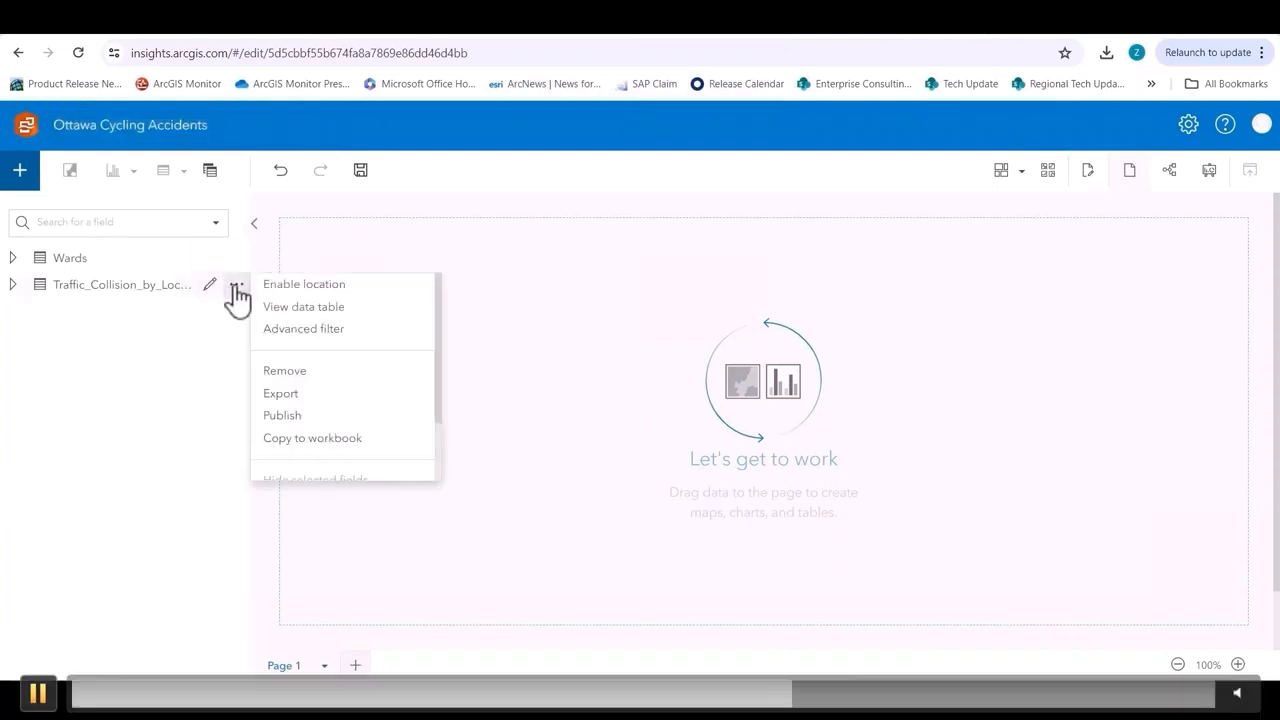
{"action": "left_click", "coordinate": [280, 290]}
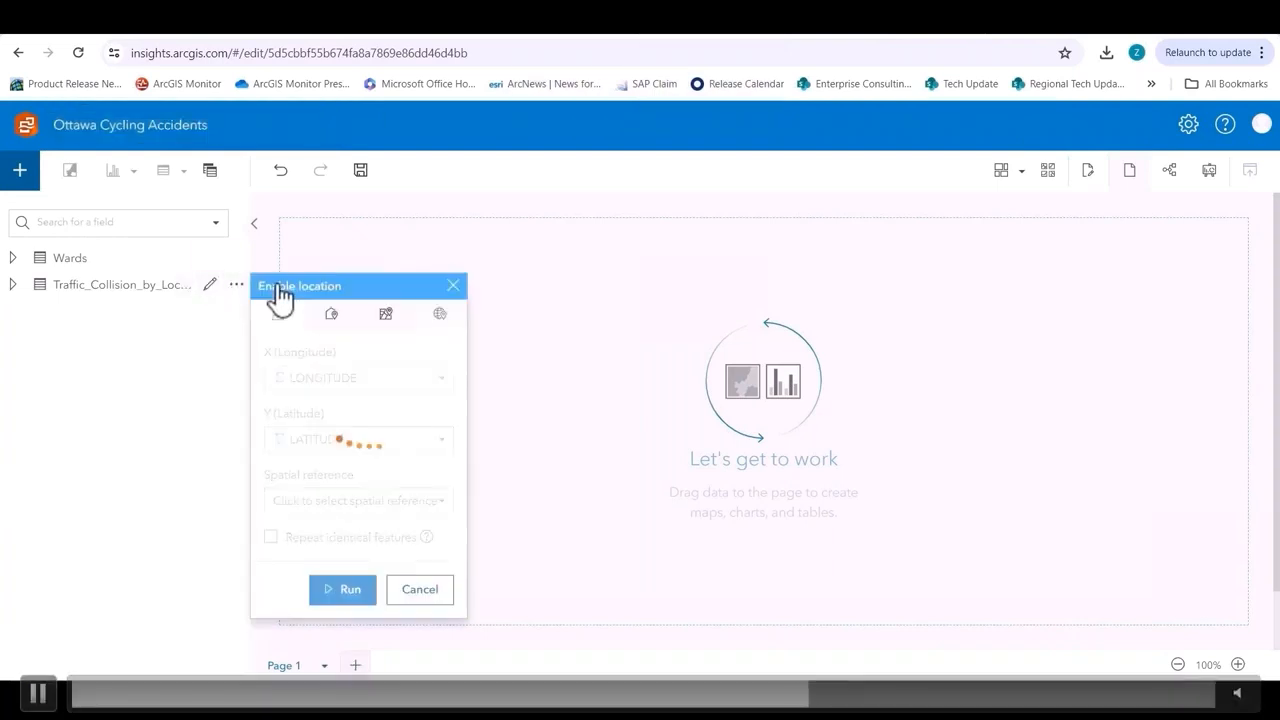
{"action": "left_click", "coordinate": [445, 382]}
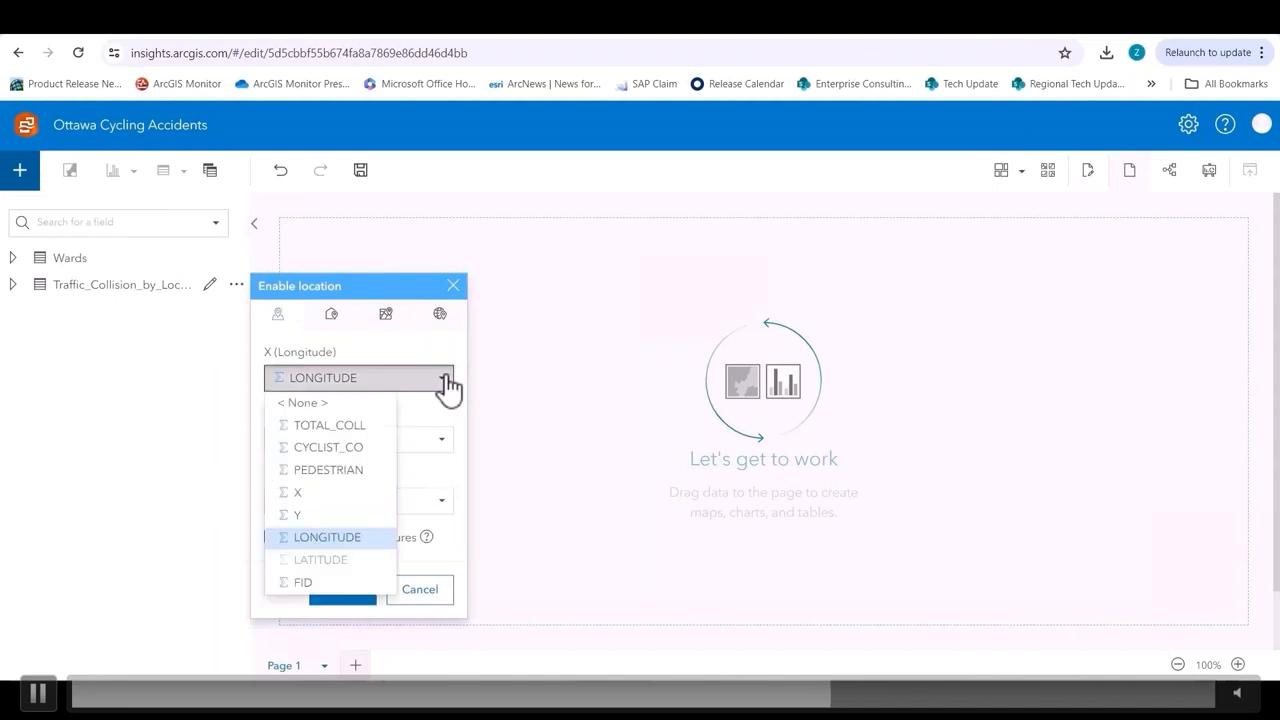
{"action": "left_click", "coordinate": [352, 493]}
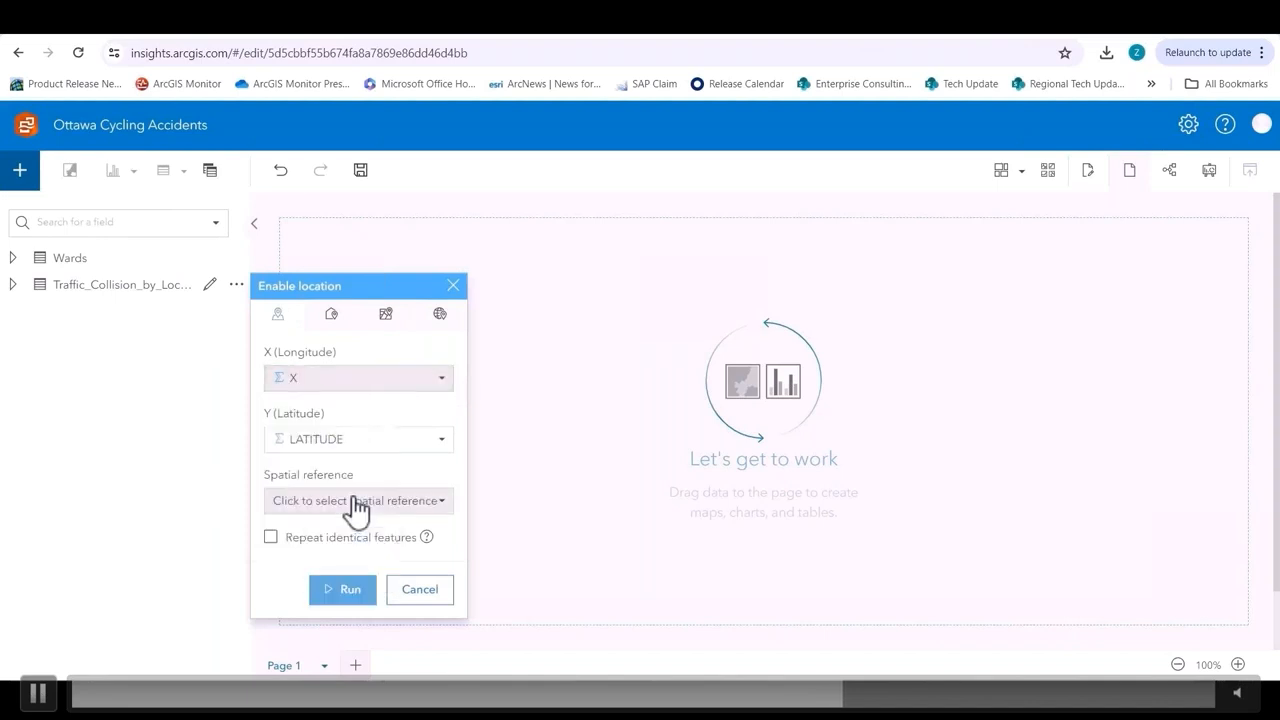
{"action": "left_click", "coordinate": [380, 447]}
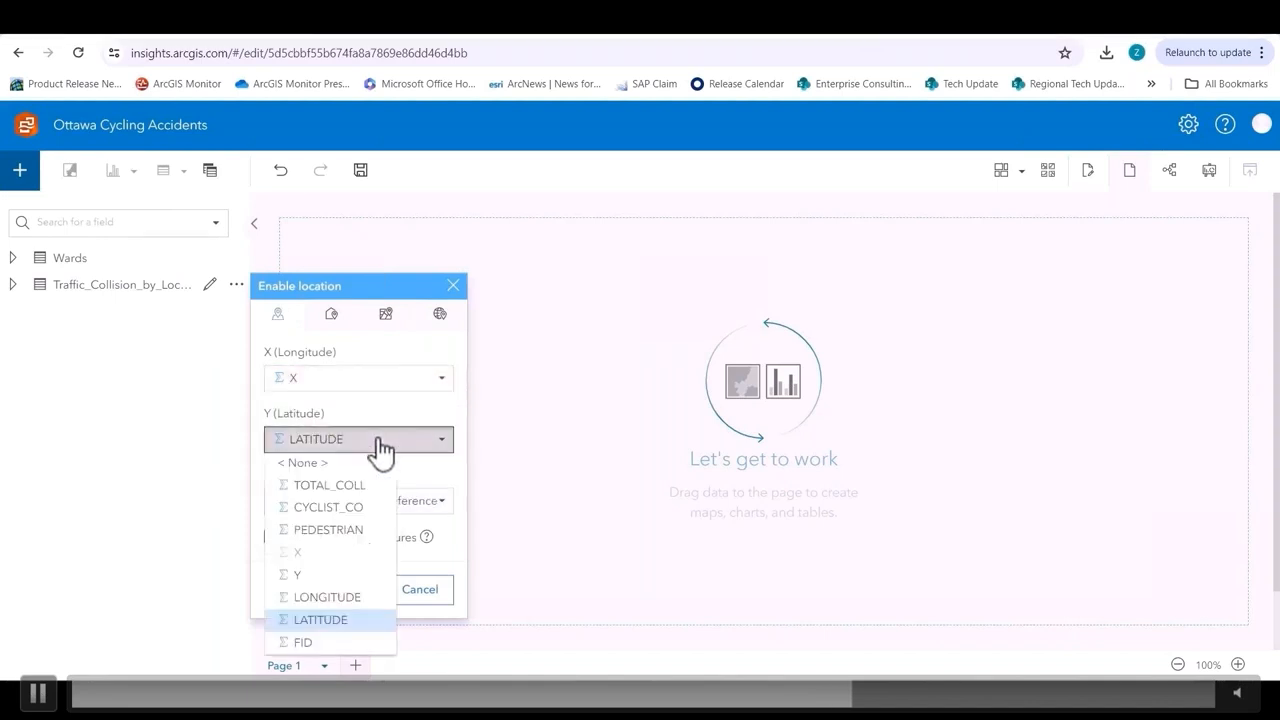
{"action": "left_click", "coordinate": [333, 577]}
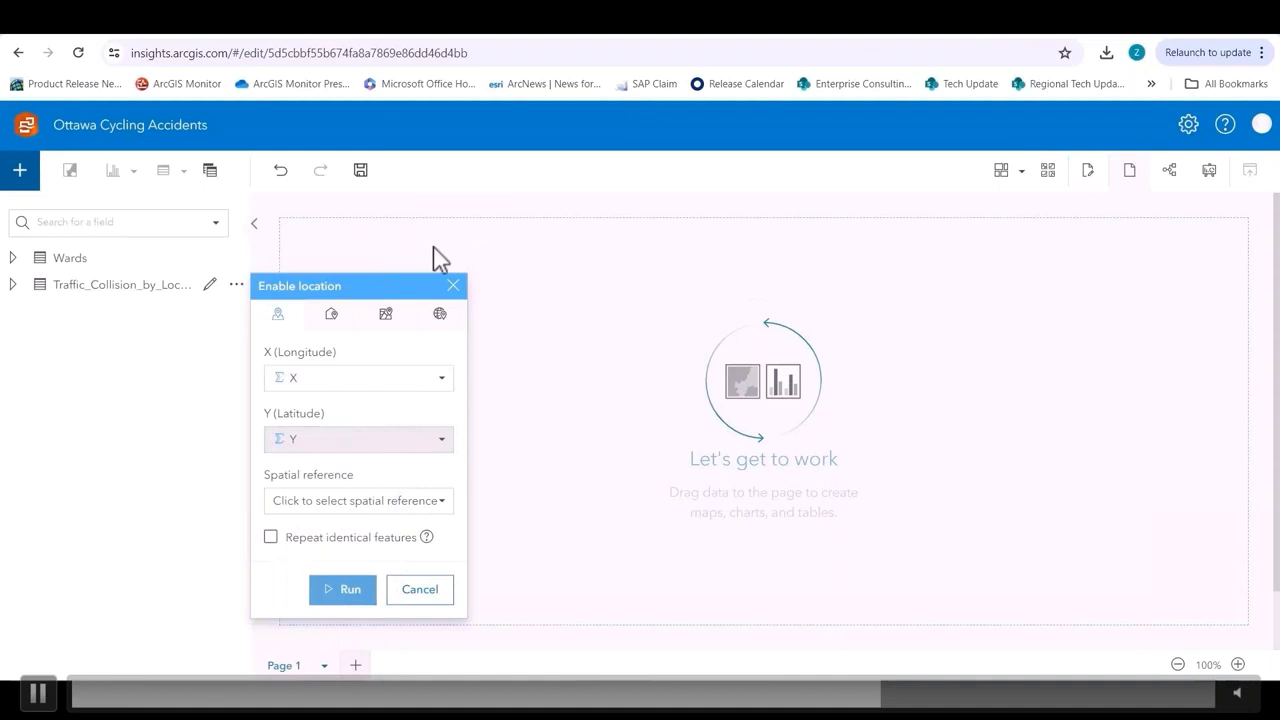
{"action": "left_click", "coordinate": [358, 501]}
{"action": "left_click", "coordinate": [394, 259]}
{"action": "type", "text": "2951"}
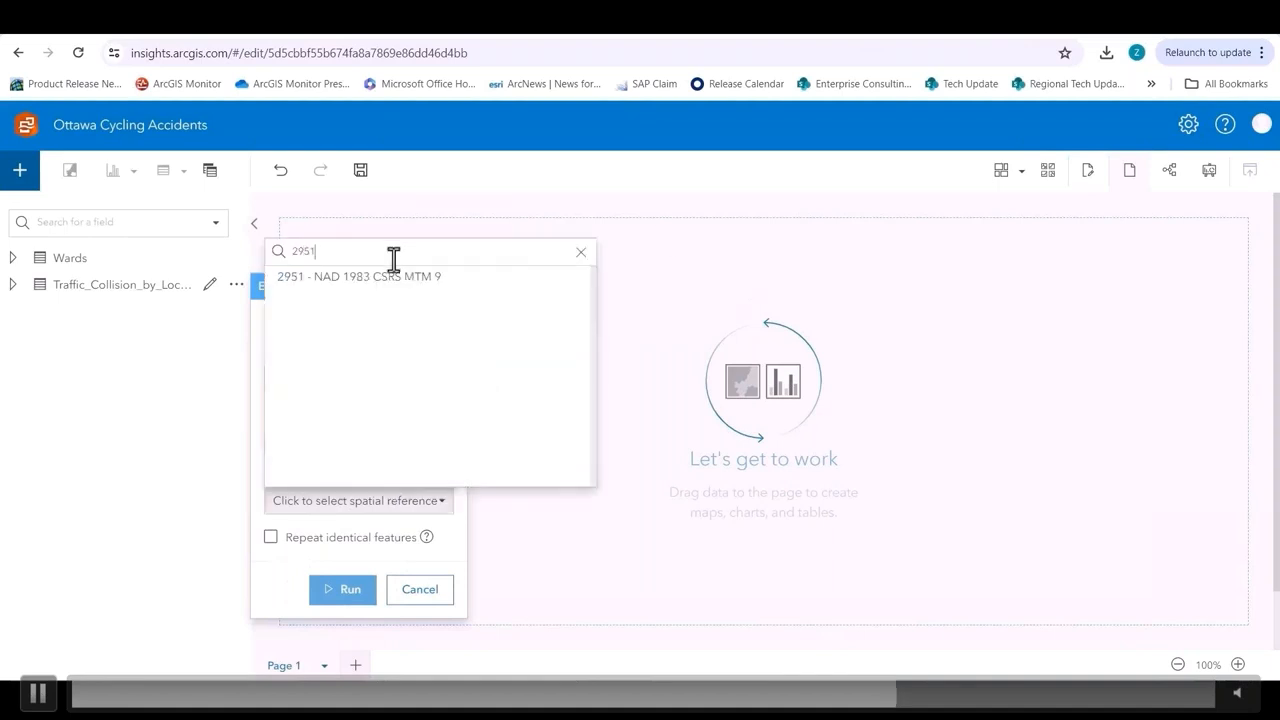
{"action": "left_click", "coordinate": [398, 280]}
{"action": "left_click", "coordinate": [355, 592]}
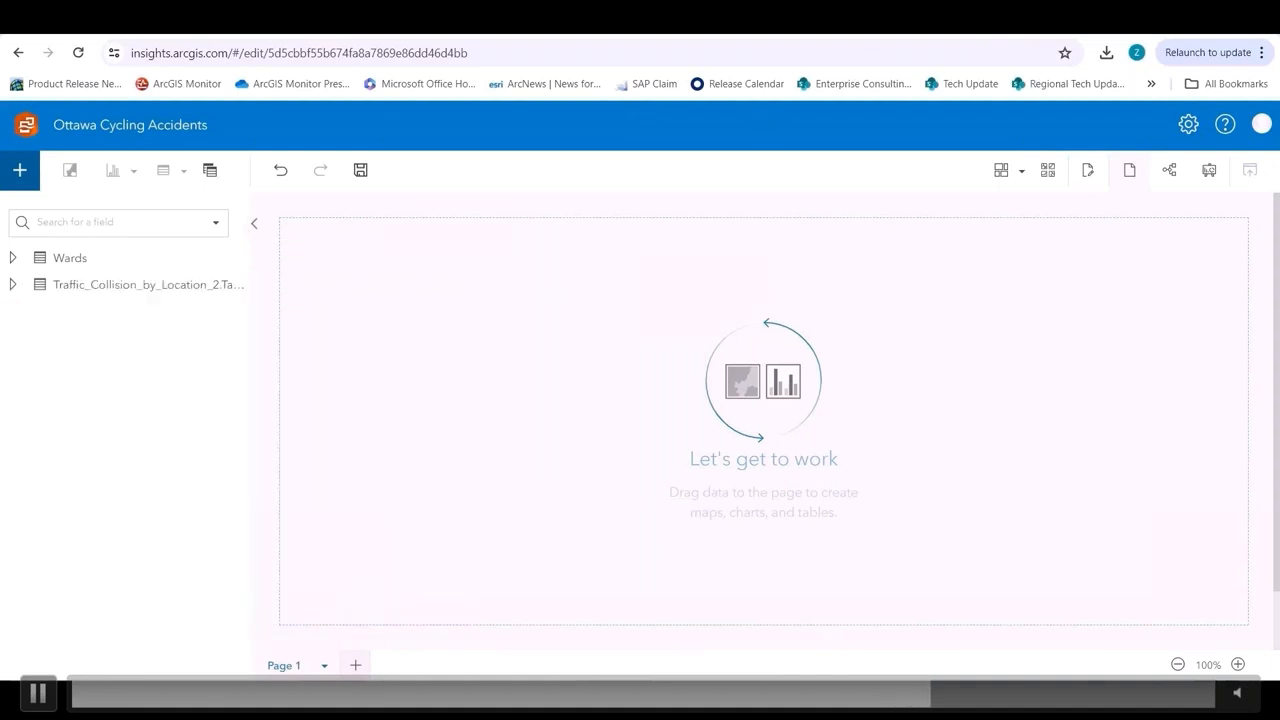
Step: Check the traffic collision dataset's new location field and create a map card from the dataset on the page
{"action": "left_click", "coordinate": [13, 285]}
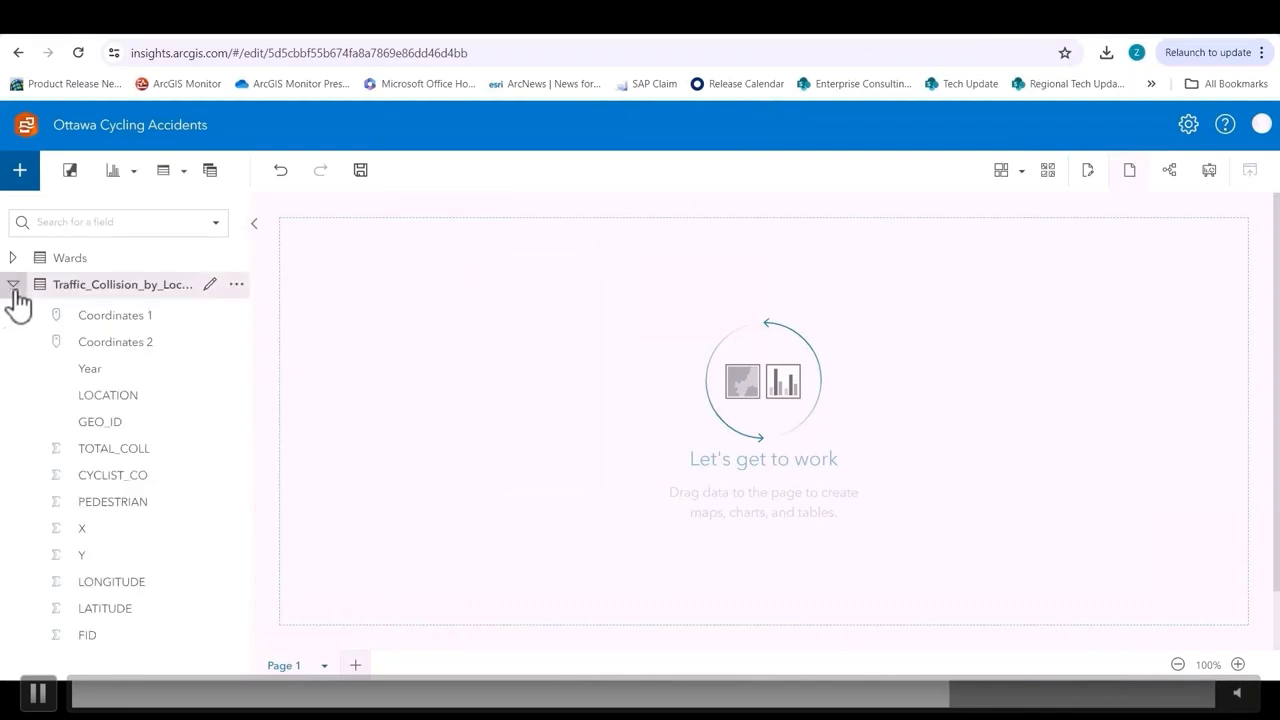
{"action": "left_click", "coordinate": [168, 279]}
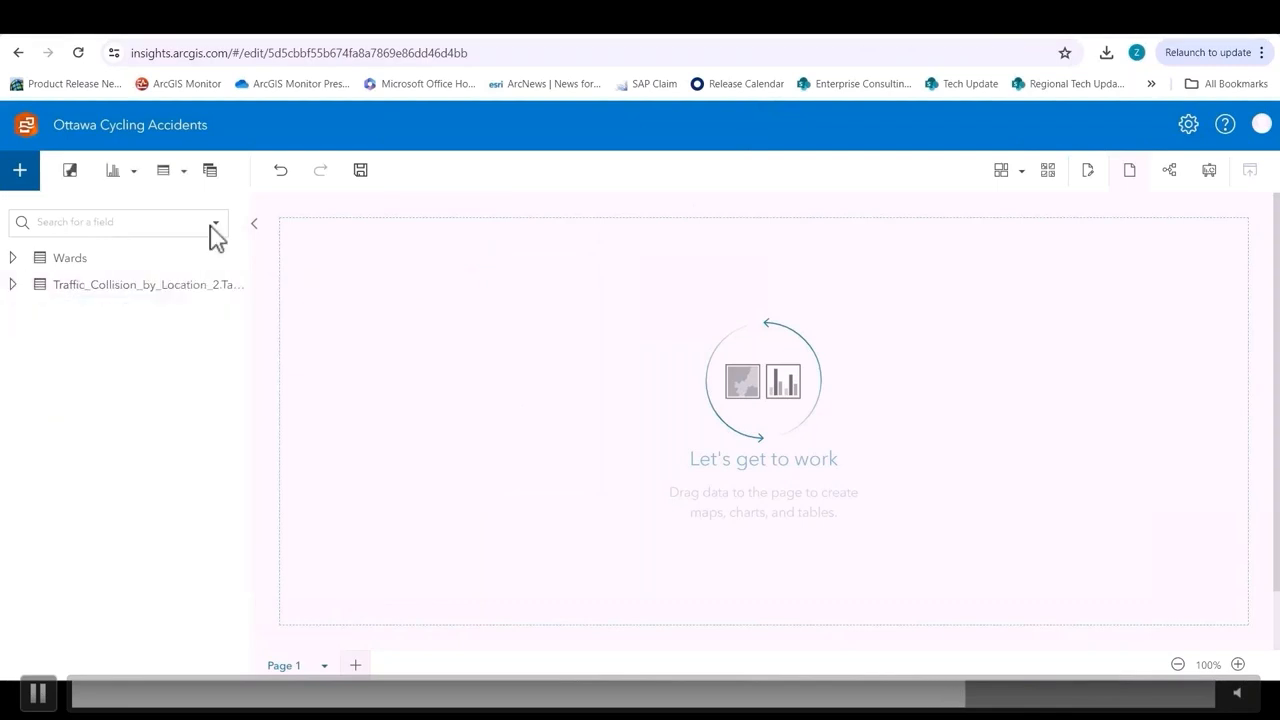
{"action": "left_click_drag", "start_coordinate": [129, 290], "coordinate": [334, 297]}
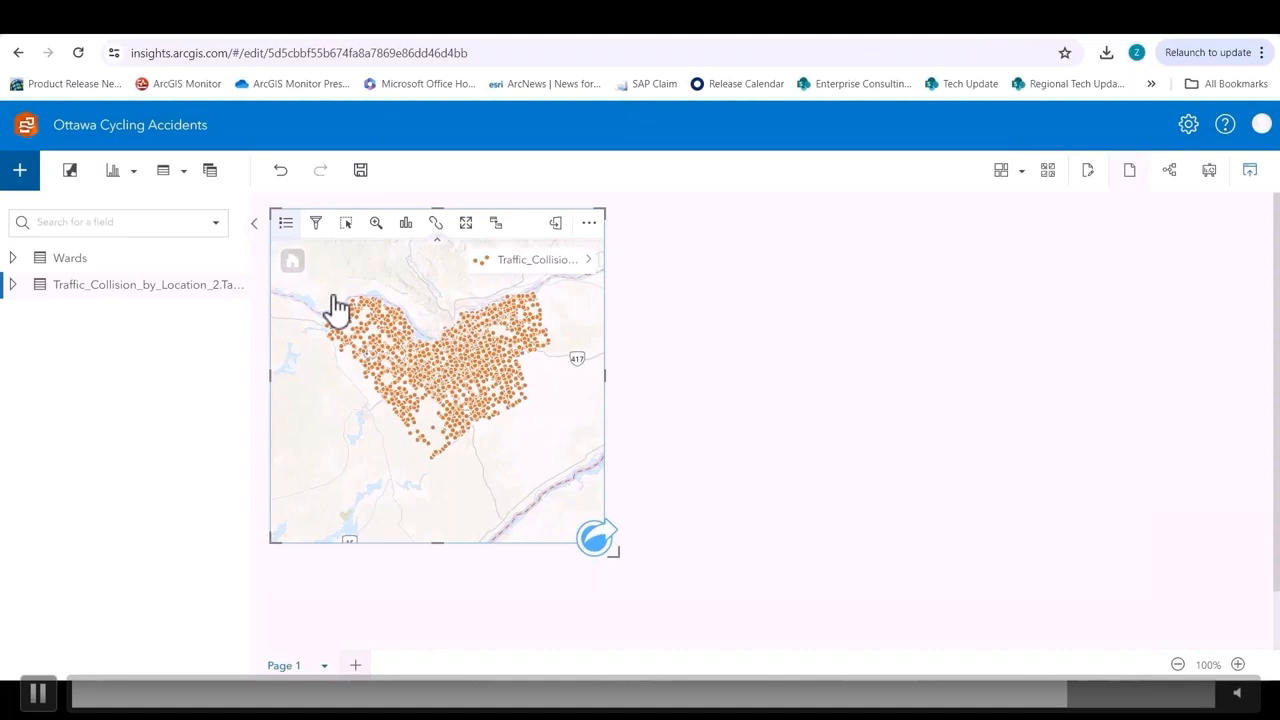
Step: Rename the traffic collision dataset as Collisions
{"action": "left_click", "coordinate": [211, 285]}
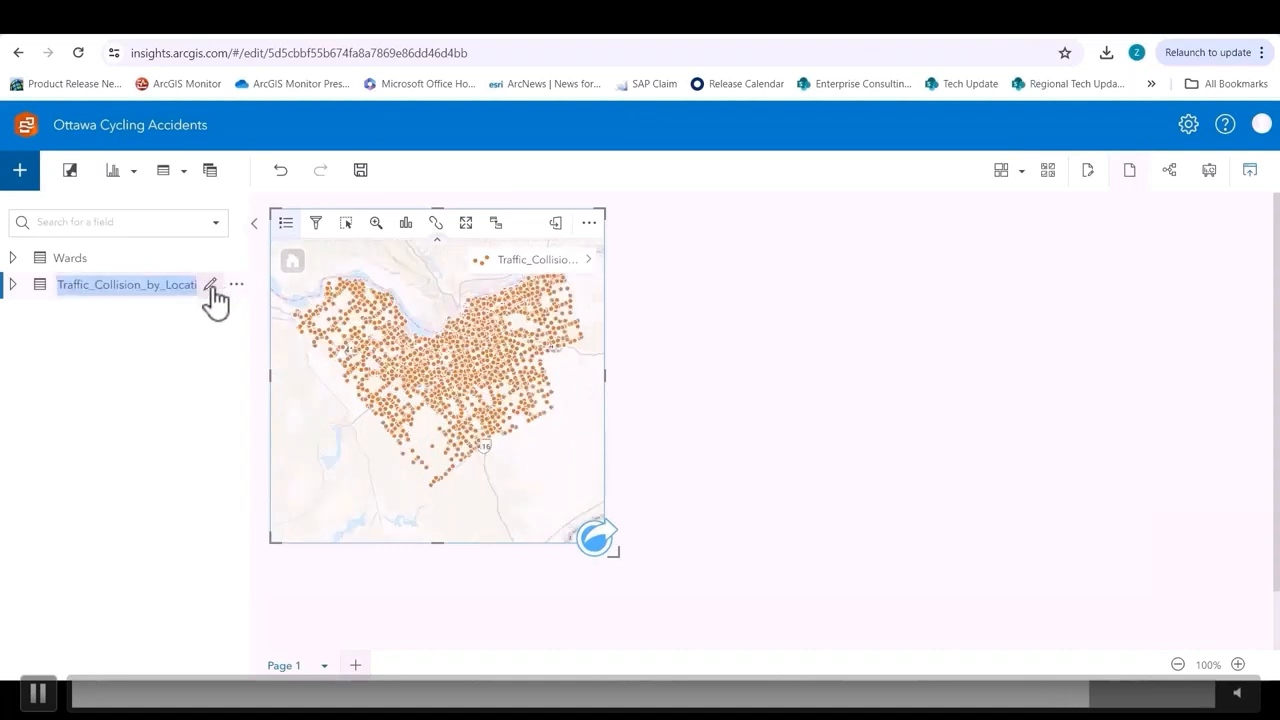
{"action": "key", "text": "Caps_Lock"}
{"action": "type", "text": "C"}
{"action": "key", "text": "Caps_Lock"}
{"action": "type", "text": "oll"}
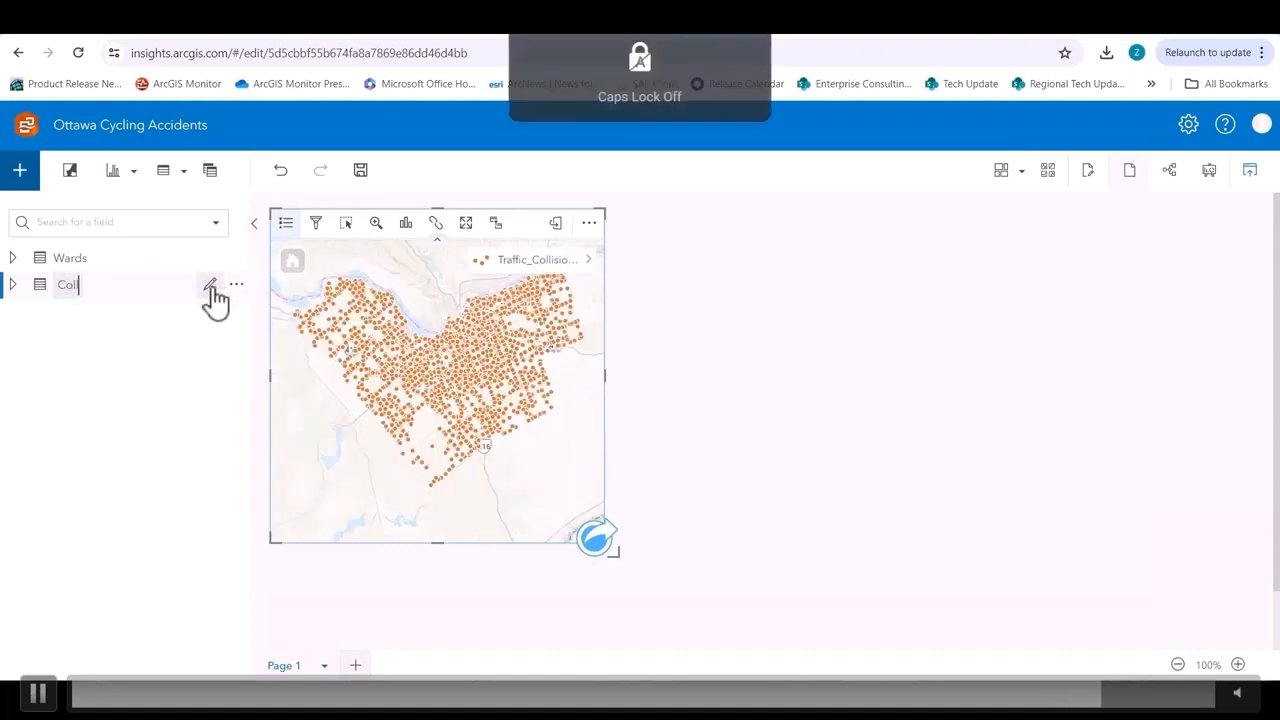
{"action": "type", "text": "isions"}
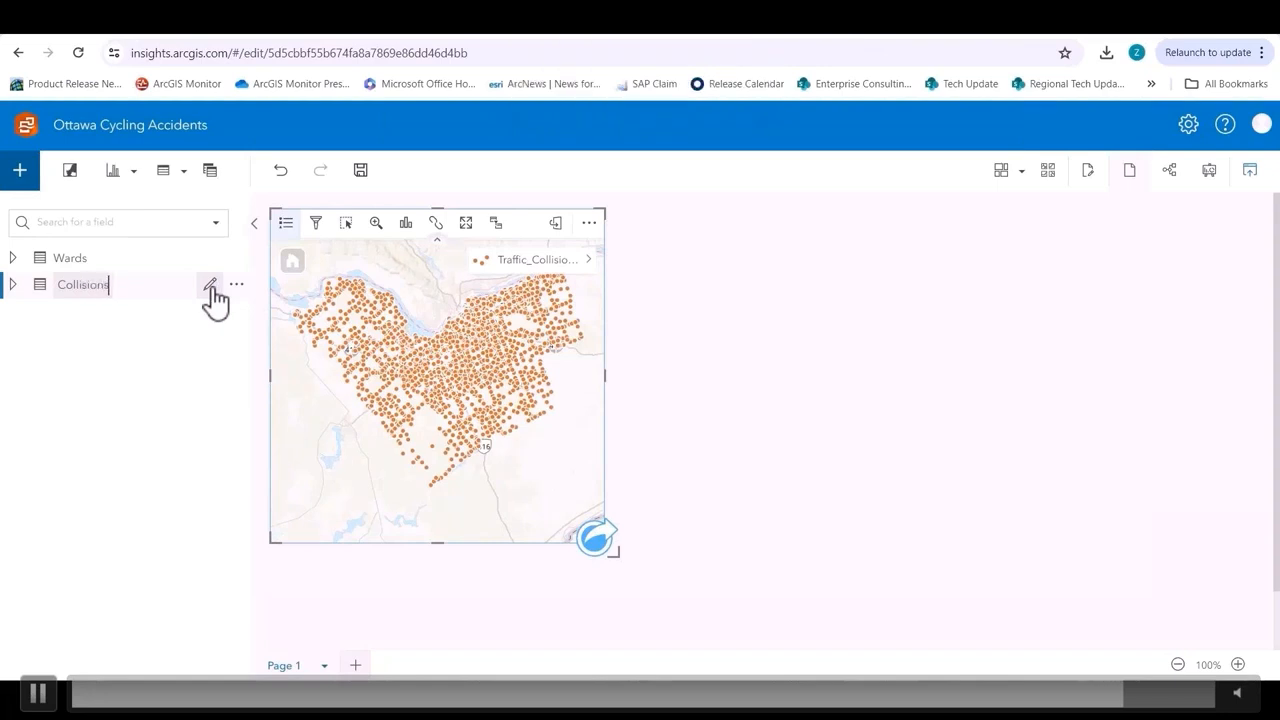
{"action": "key", "text": "Return"}
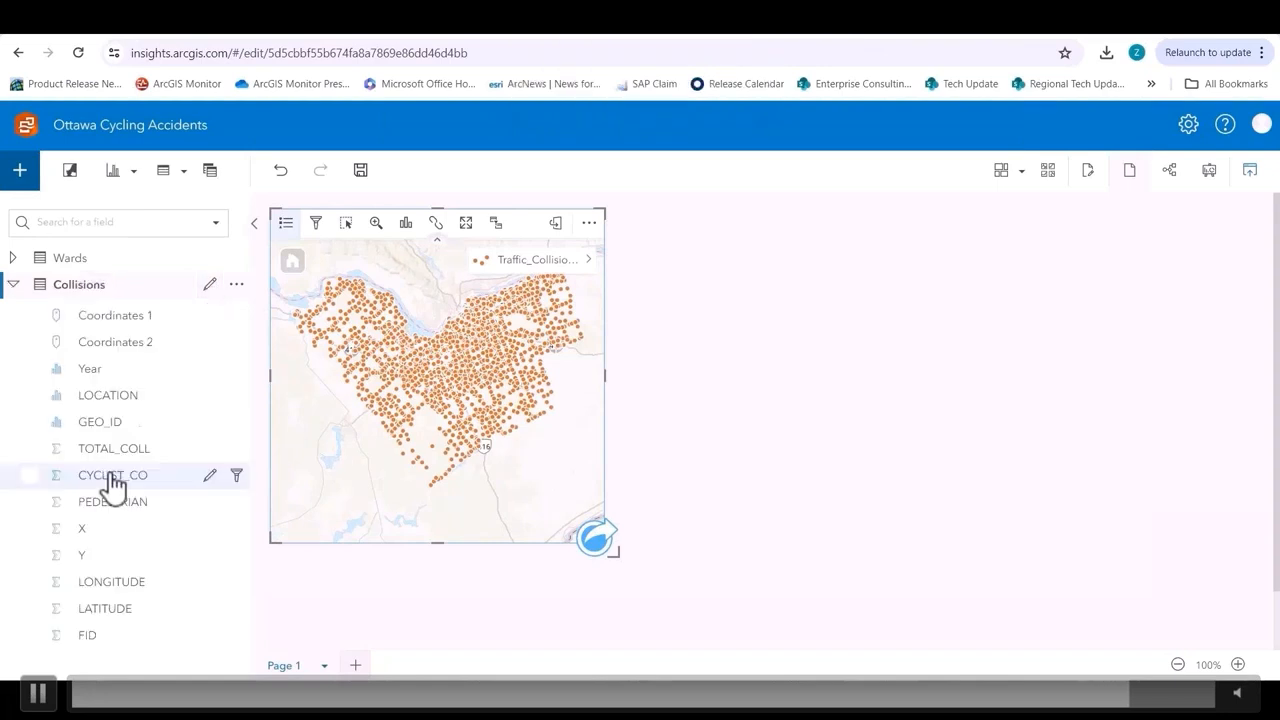
Step: Rename the CYCLIST_CO field of the Collisions dataset as Number of Cyclists
{"action": "left_click", "coordinate": [210, 478]}
{"action": "left_click", "coordinate": [210, 478]}
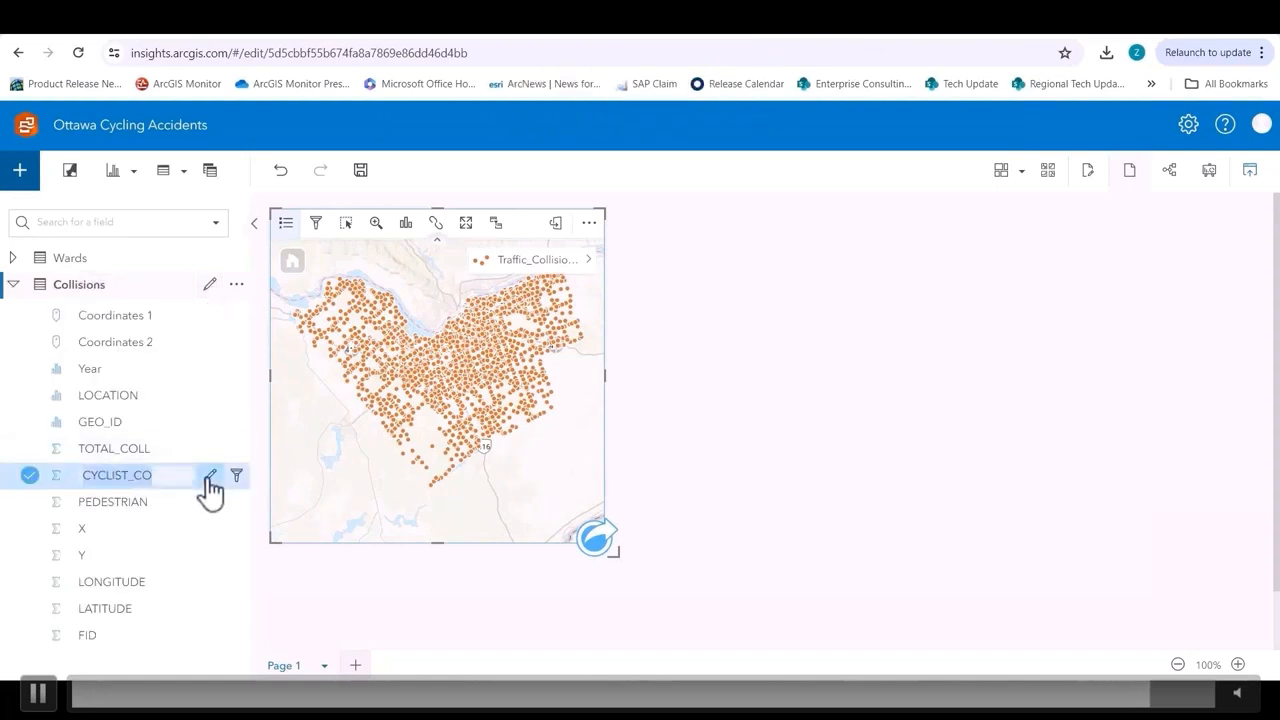
{"action": "key", "text": "Caps_Lock"}
{"action": "type", "text": "N"}
{"action": "key", "text": "Caps_Lock"}
{"action": "type", "text": "umb"}
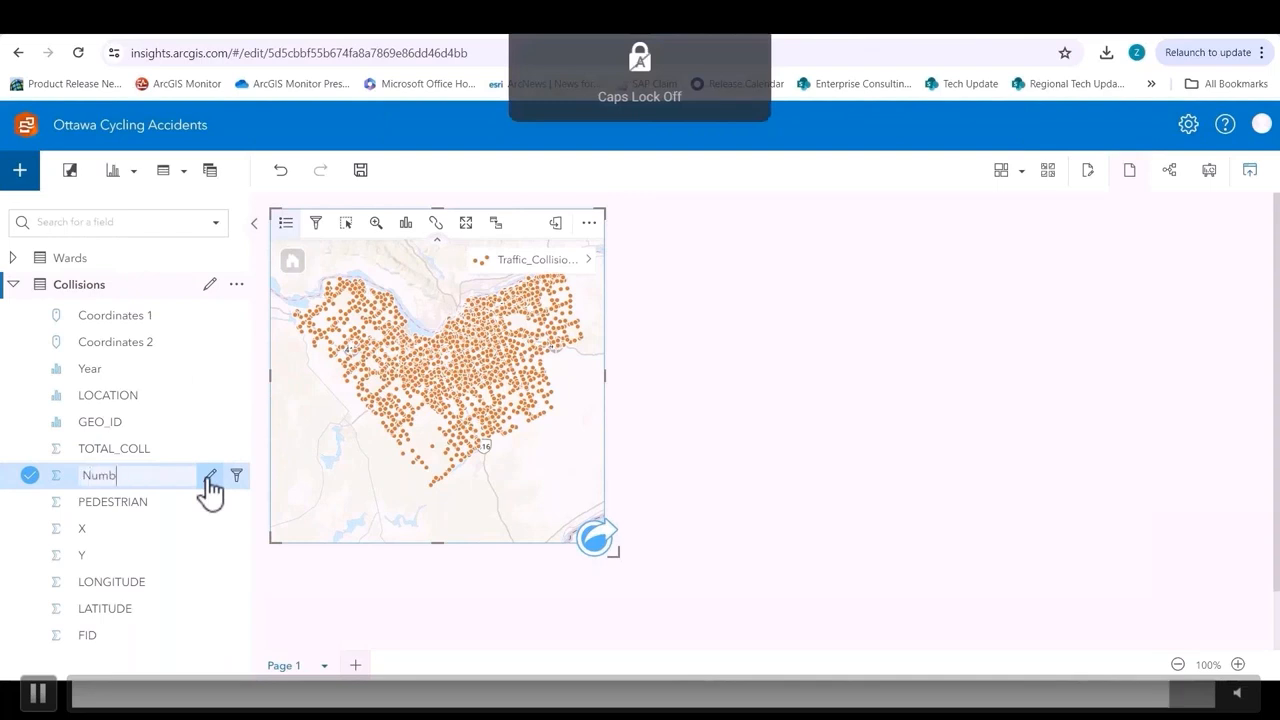
{"action": "type", "text": "er of"}
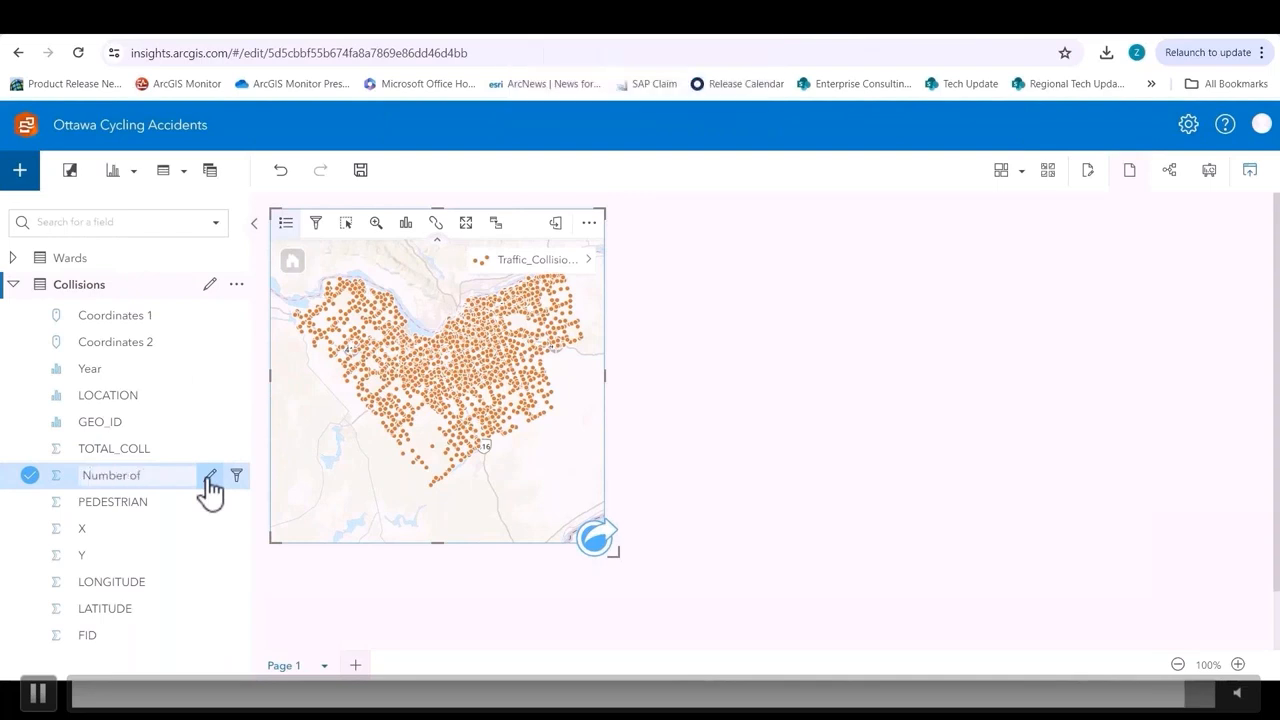
{"action": "key", "text": "Caps_Lock"}
{"action": "type", "text": "C"}
{"action": "key", "text": "Caps_Lock"}
{"action": "type", "text": "ycl"}
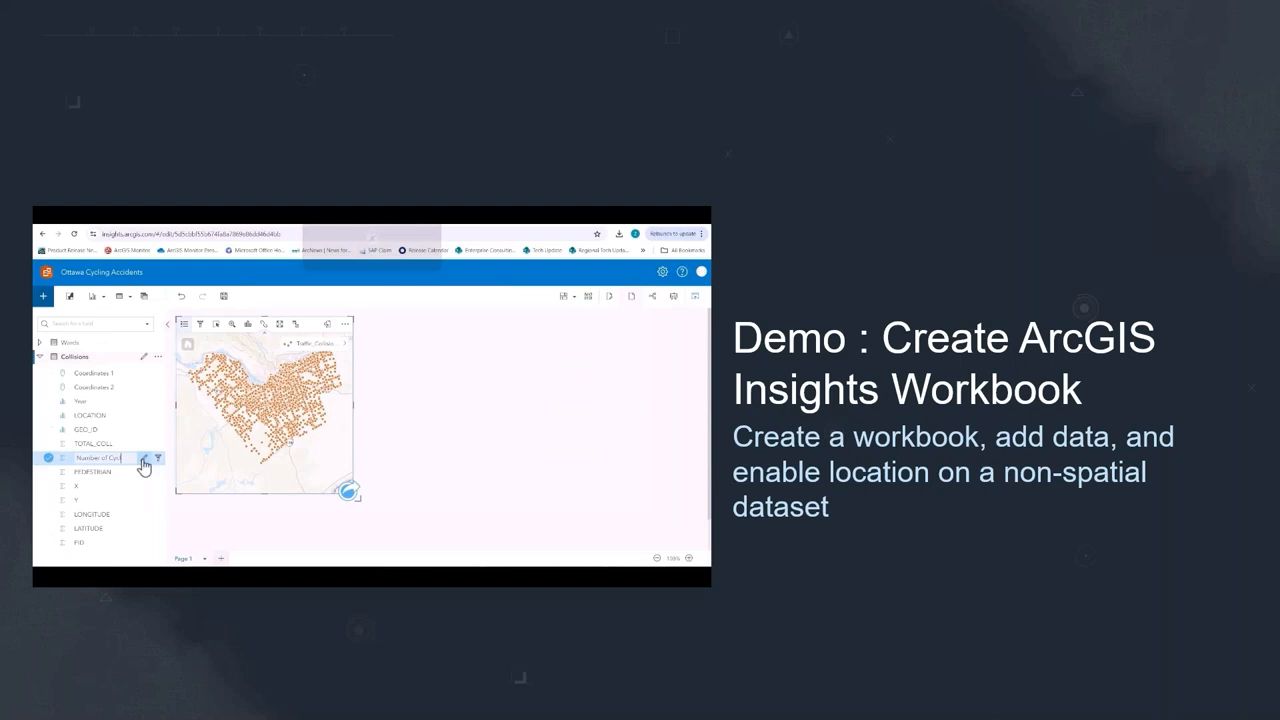
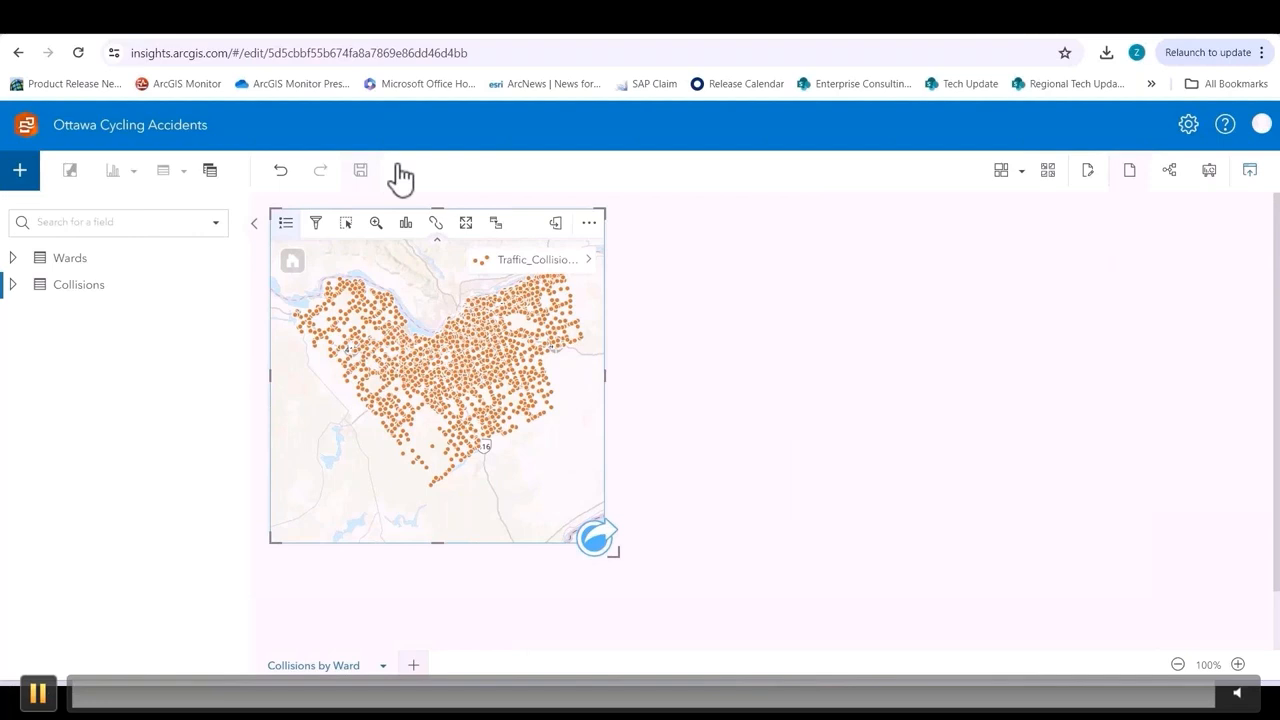
{"action": "left_click", "coordinate": [315, 224]}
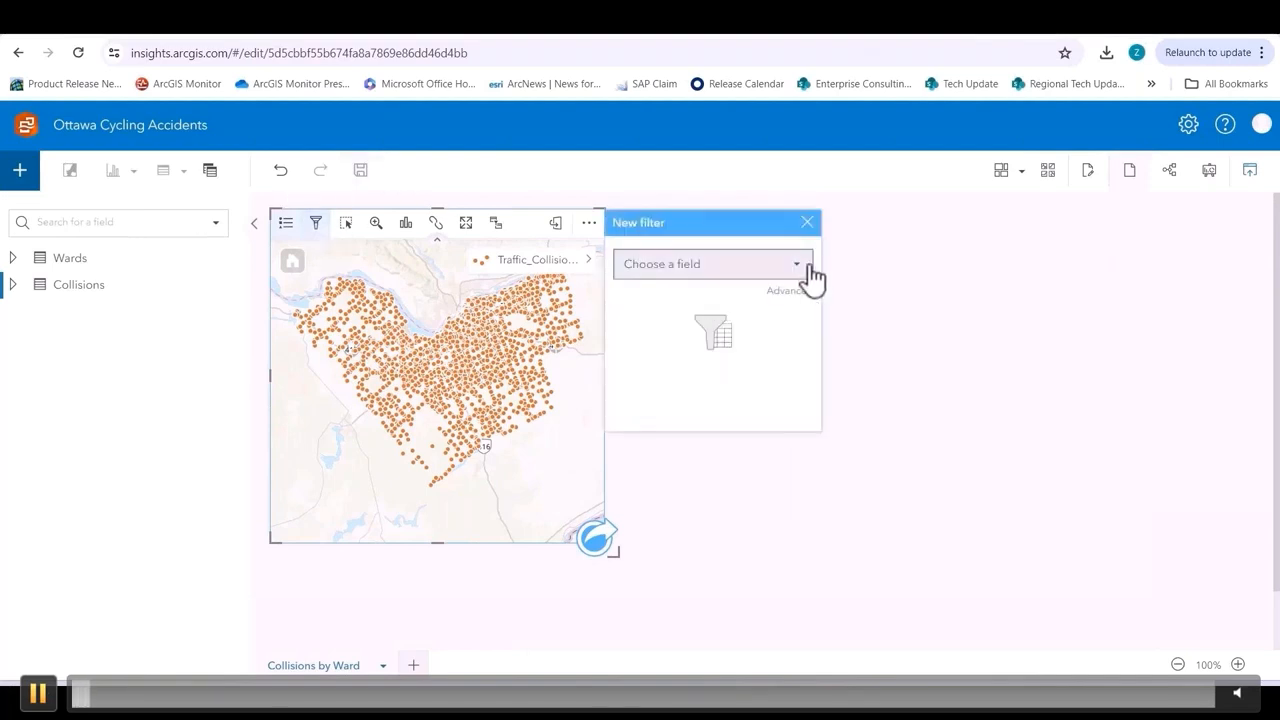
{"action": "left_click", "coordinate": [810, 270]}
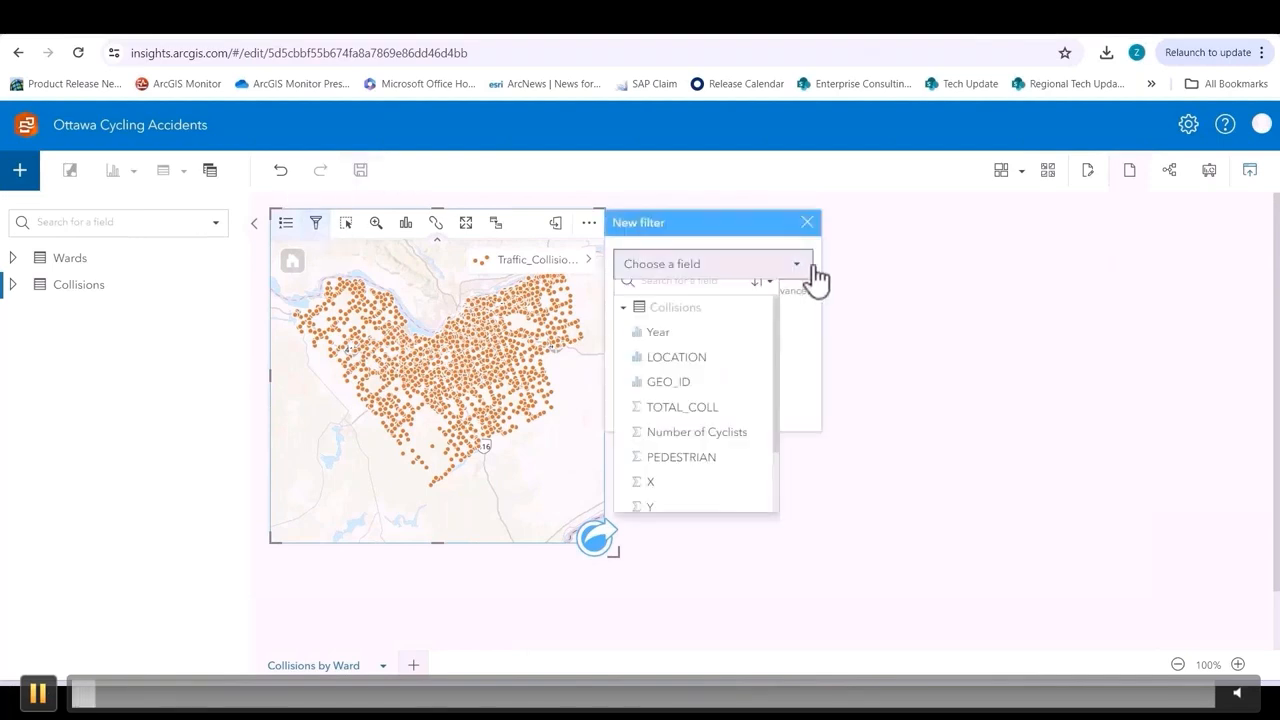
{"action": "left_click", "coordinate": [745, 446]}
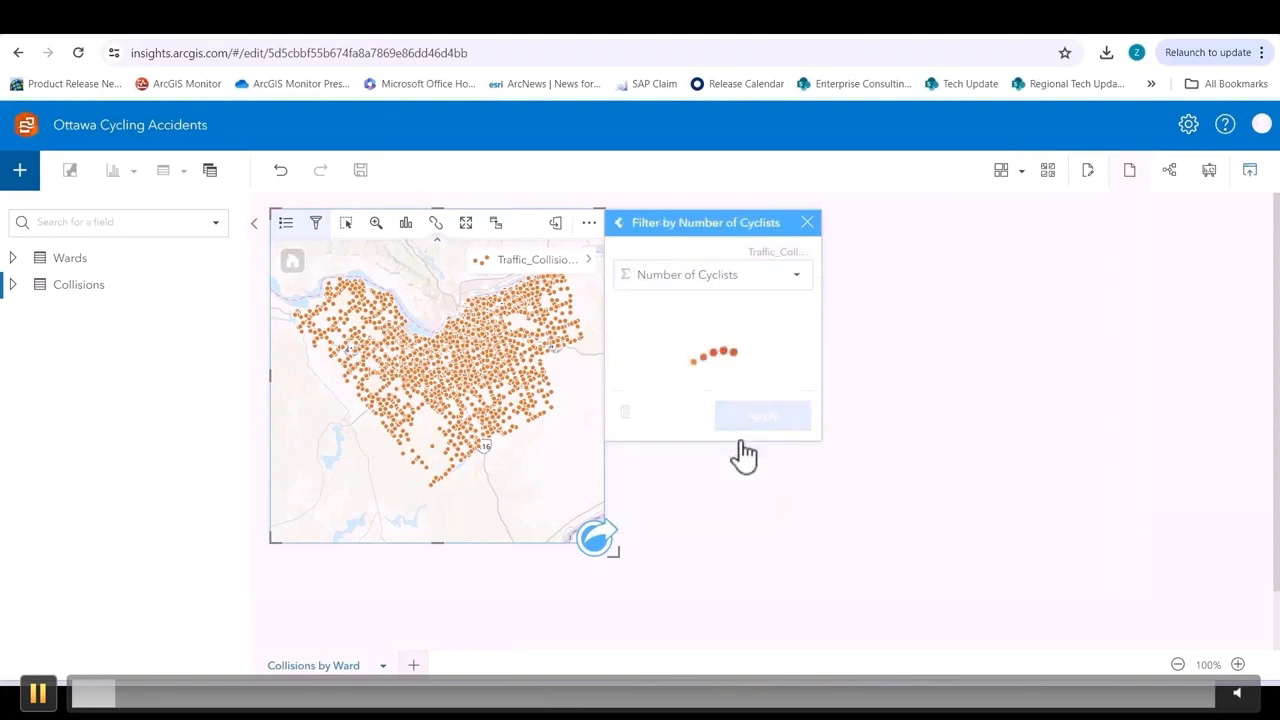
{"action": "left_click", "coordinate": [317, 224]}
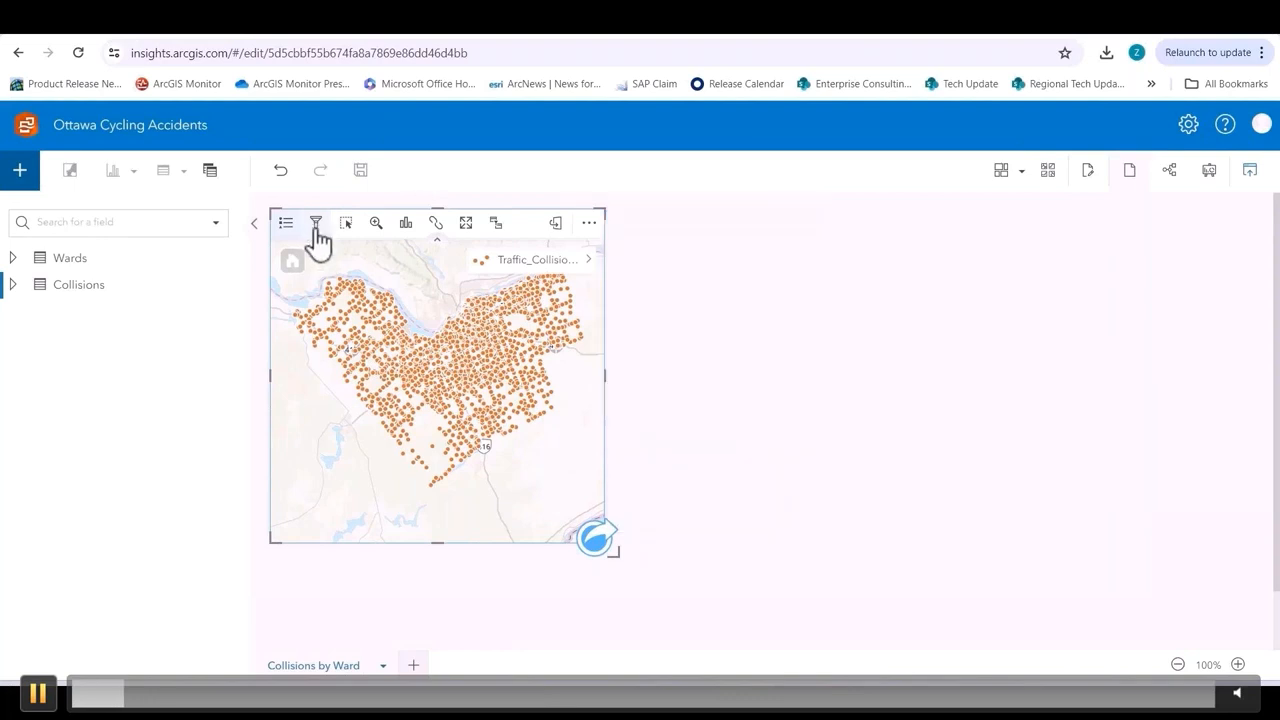
Step: Filter the collisions map card by Number of Cyclists with a minimum value of 1 and apply the filter
{"action": "left_click", "coordinate": [317, 226]}
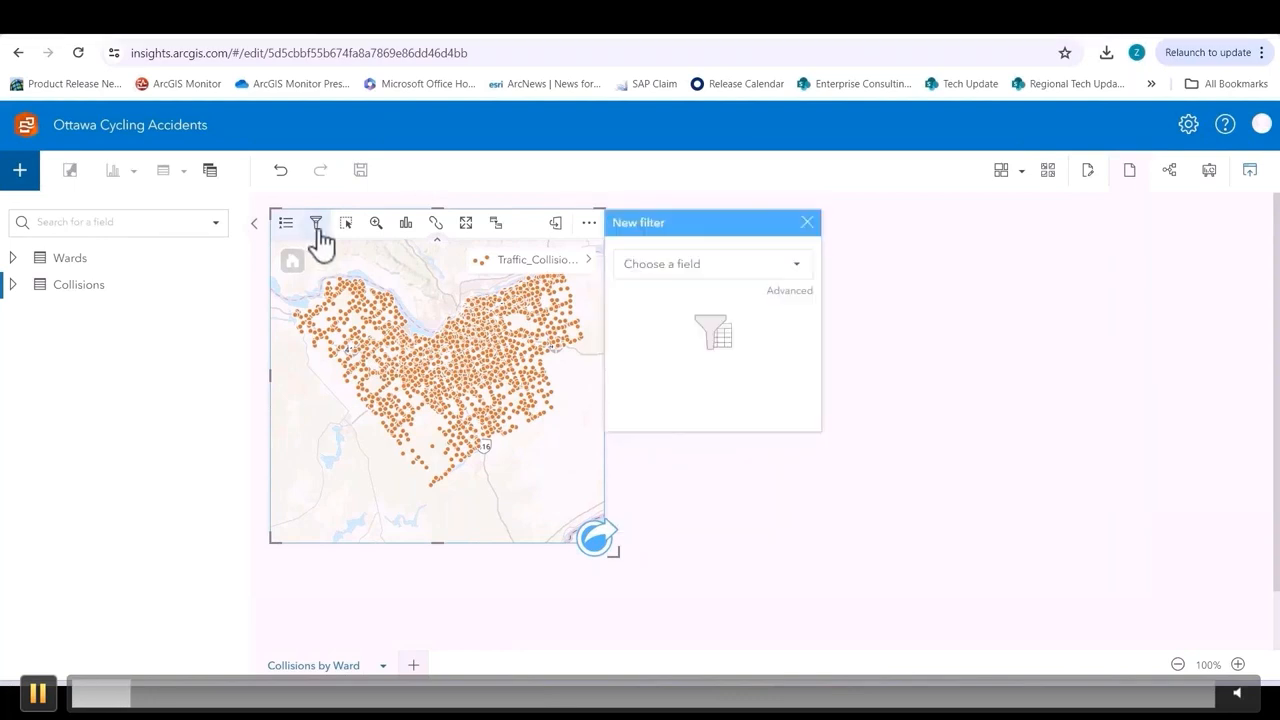
{"action": "left_click", "coordinate": [813, 268]}
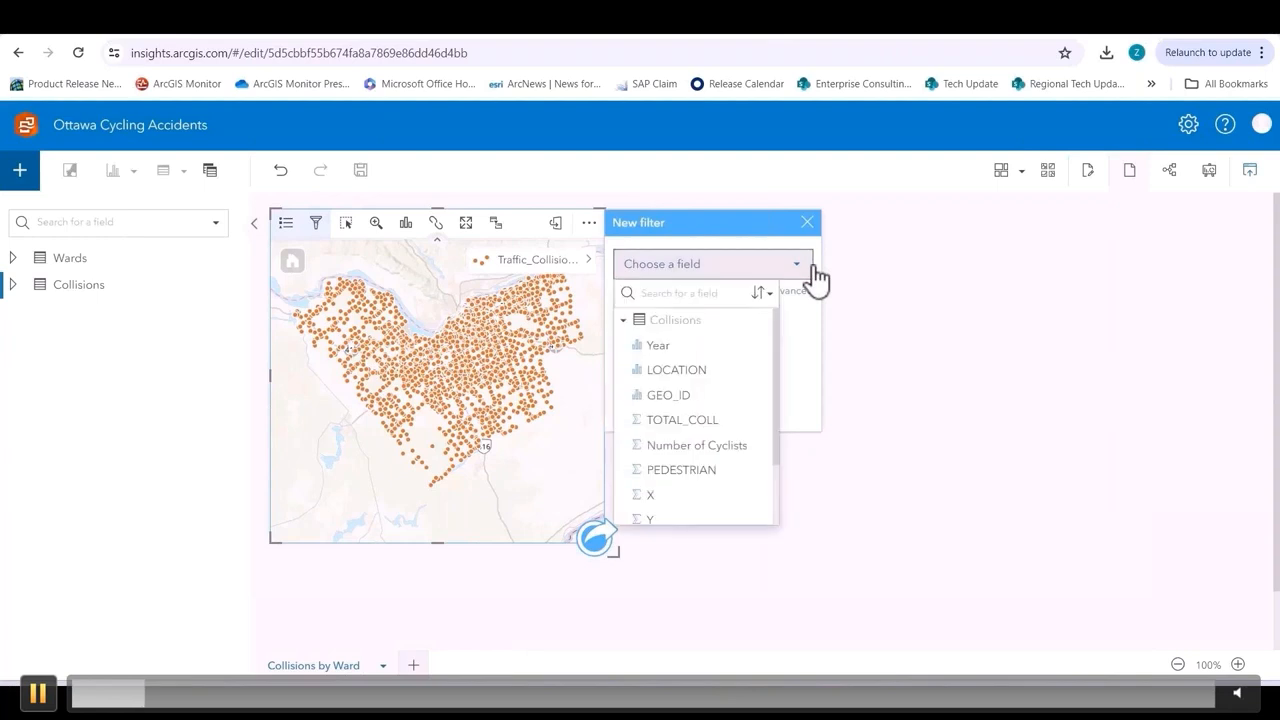
{"action": "left_click", "coordinate": [744, 452]}
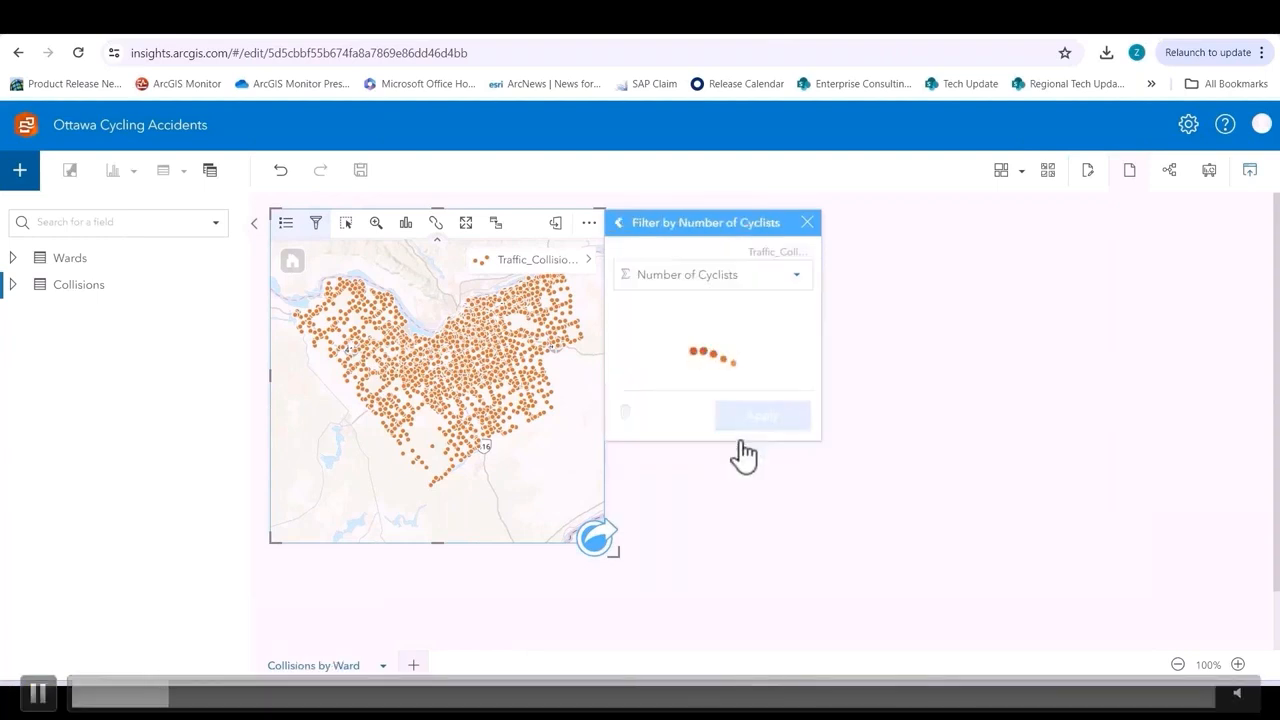
{"action": "left_click_drag", "start_coordinate": [620, 343], "coordinate": [655, 343]}
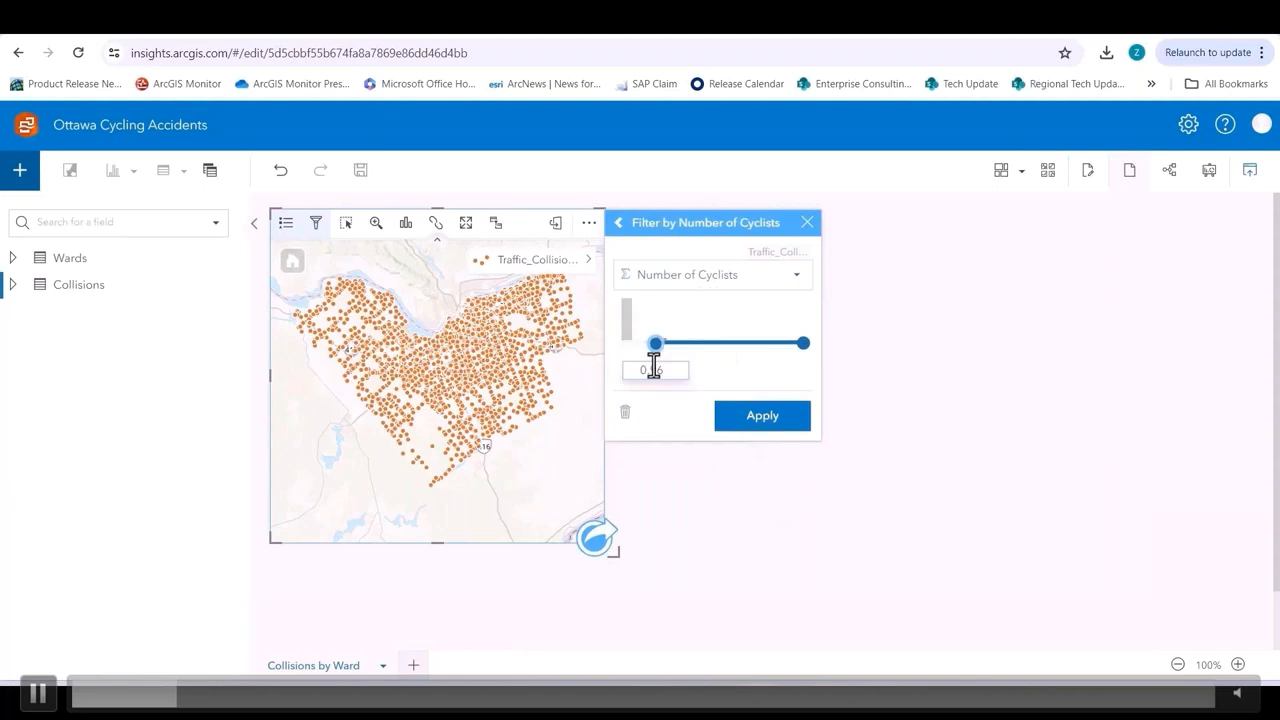
{"action": "double_click", "coordinate": [656, 370]}
{"action": "type", "text": "1"}
{"action": "key", "text": "Return"}
{"action": "left_click", "coordinate": [740, 418]}
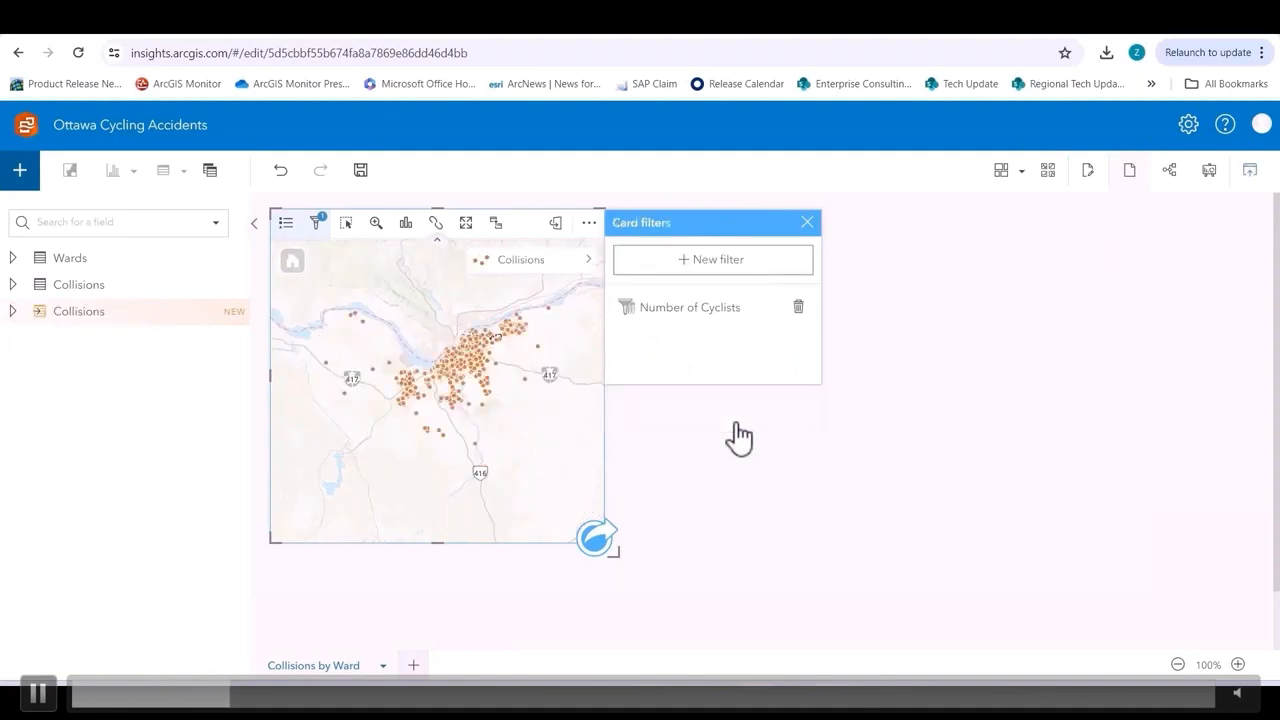
Step: Rename the new filtered Collisions result dataset as Collisions with cyclists
{"action": "left_click", "coordinate": [210, 313]}
{"action": "key", "text": "Caps_Lock"}
{"action": "type", "text": "C"}
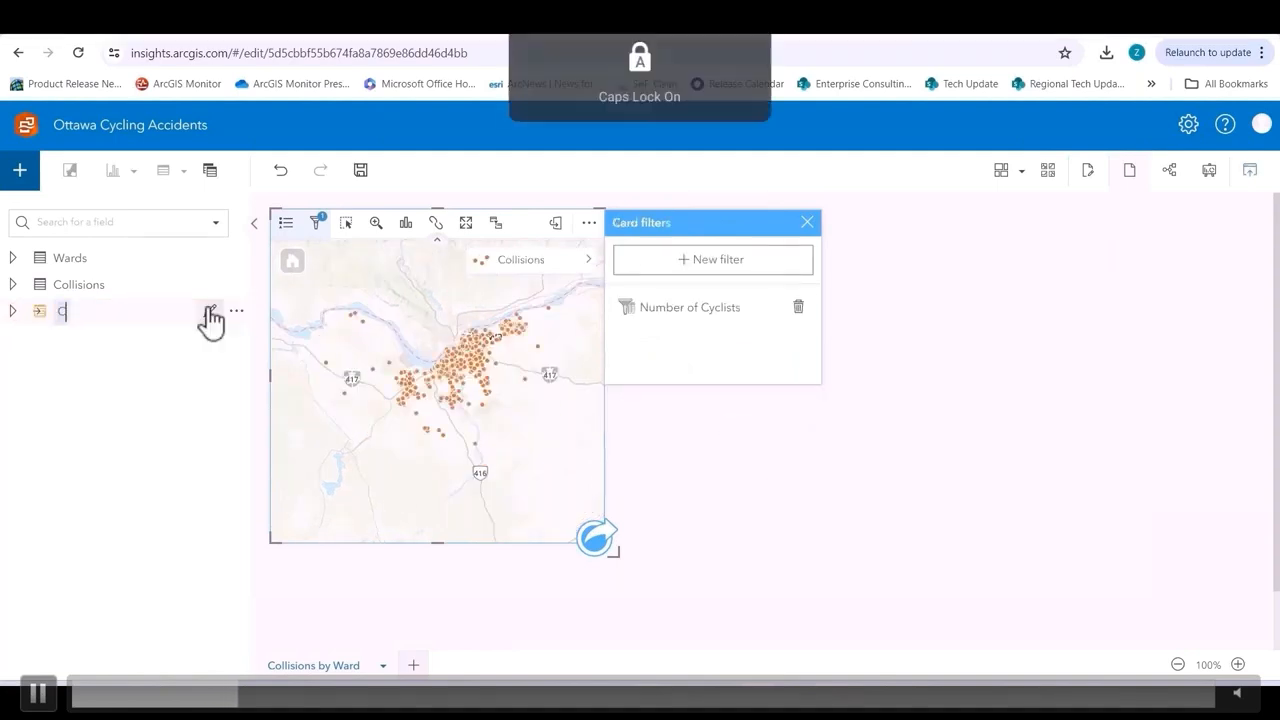
{"action": "key", "text": "Caps_Lock"}
{"action": "type", "text": "ollisions"}
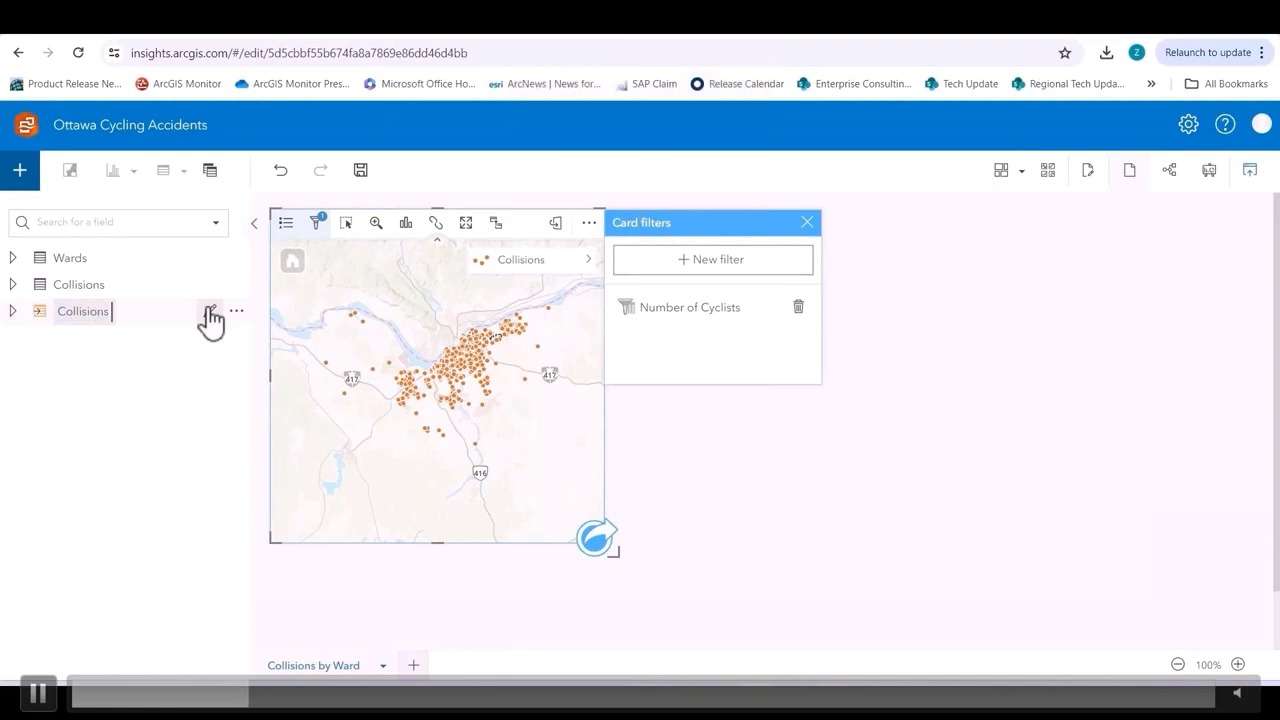
{"action": "type", "text": " with cyc"}
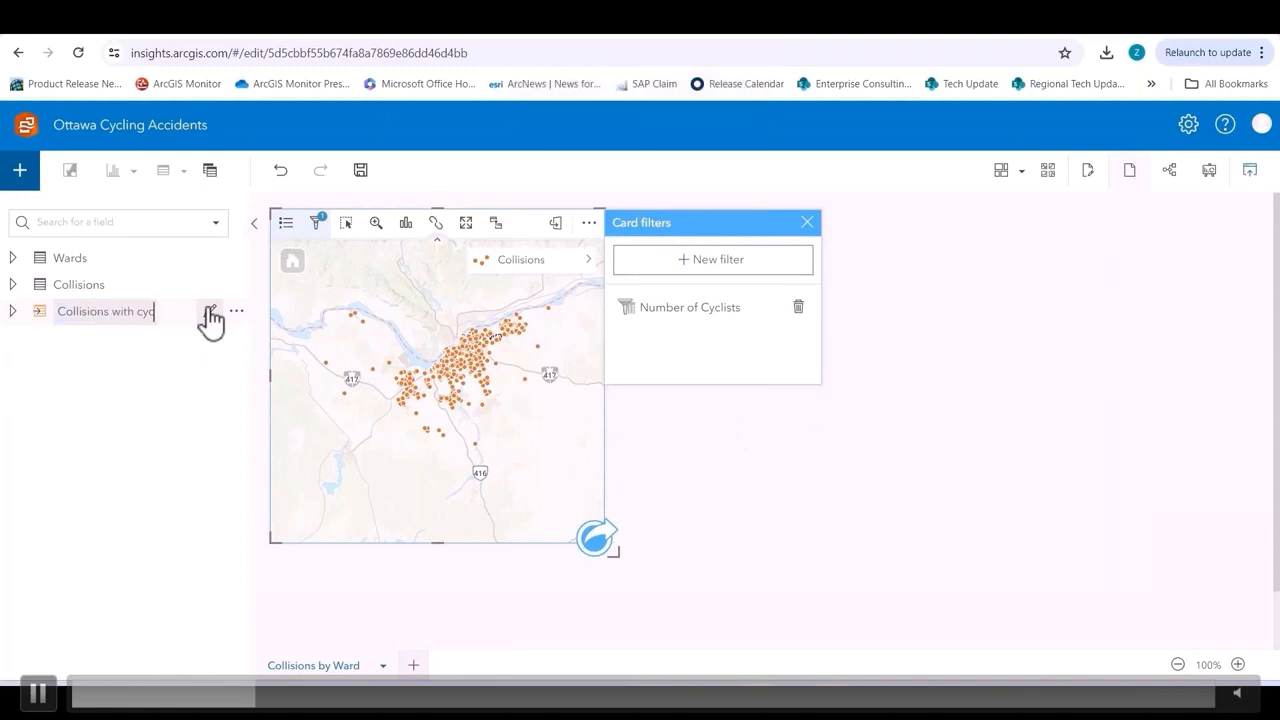
{"action": "type", "text": "lists"}
{"action": "key", "text": "Return"}
Step: Run a spatial aggregation on the map counting Collisions with cyclists per ward, and a second one counting all Collisions in the resulting areas
{"action": "left_click_drag", "start_coordinate": [100, 264], "coordinate": [370, 508]}
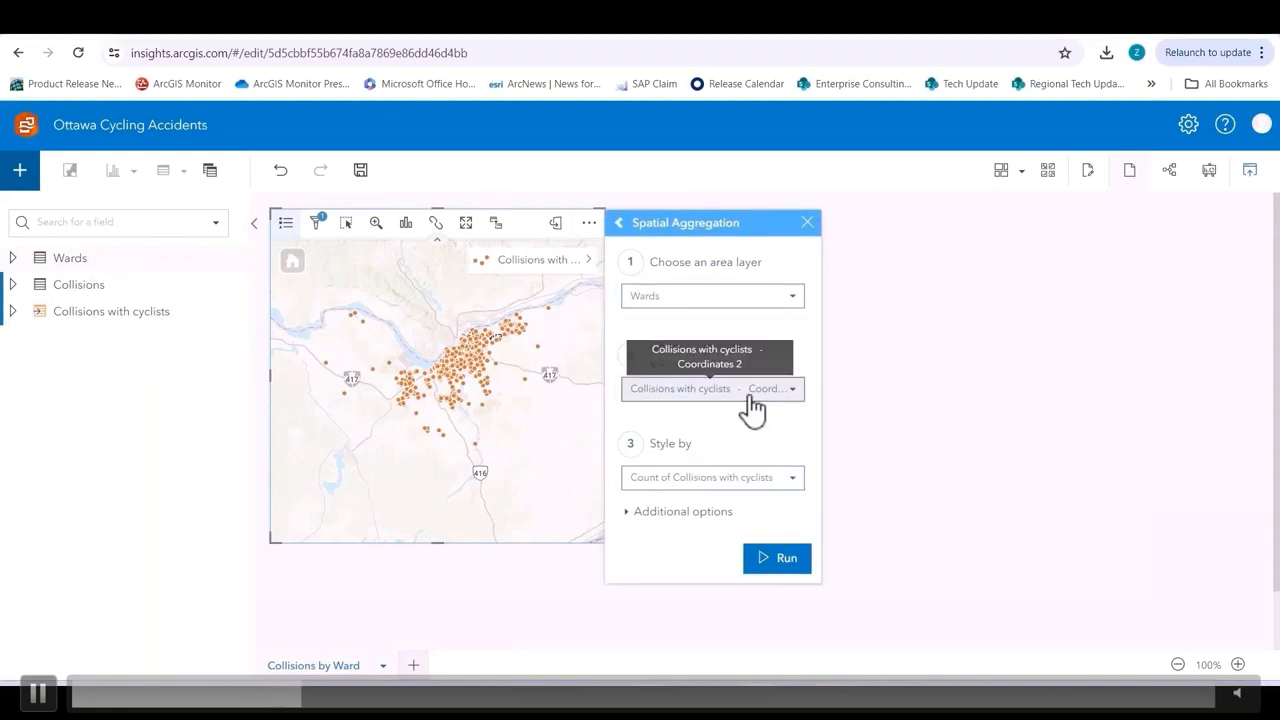
{"action": "left_click", "coordinate": [769, 572]}
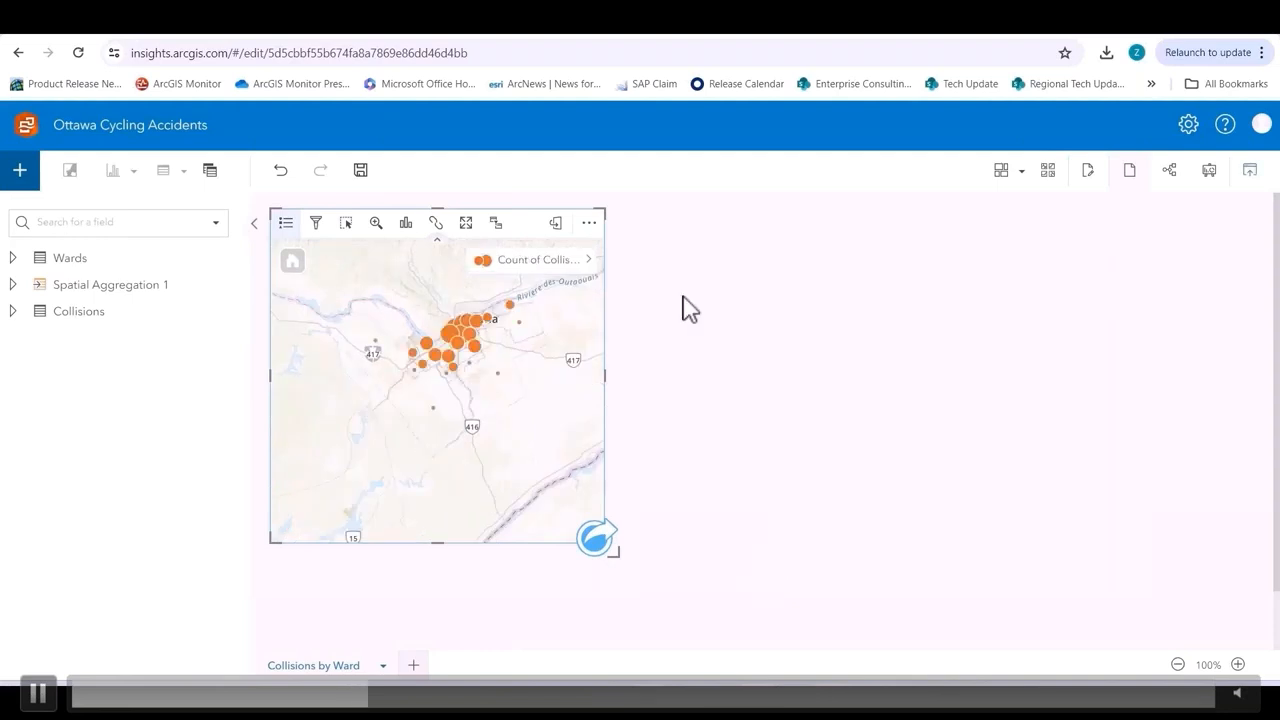
{"action": "left_click_drag", "start_coordinate": [78, 311], "coordinate": [361, 498]}
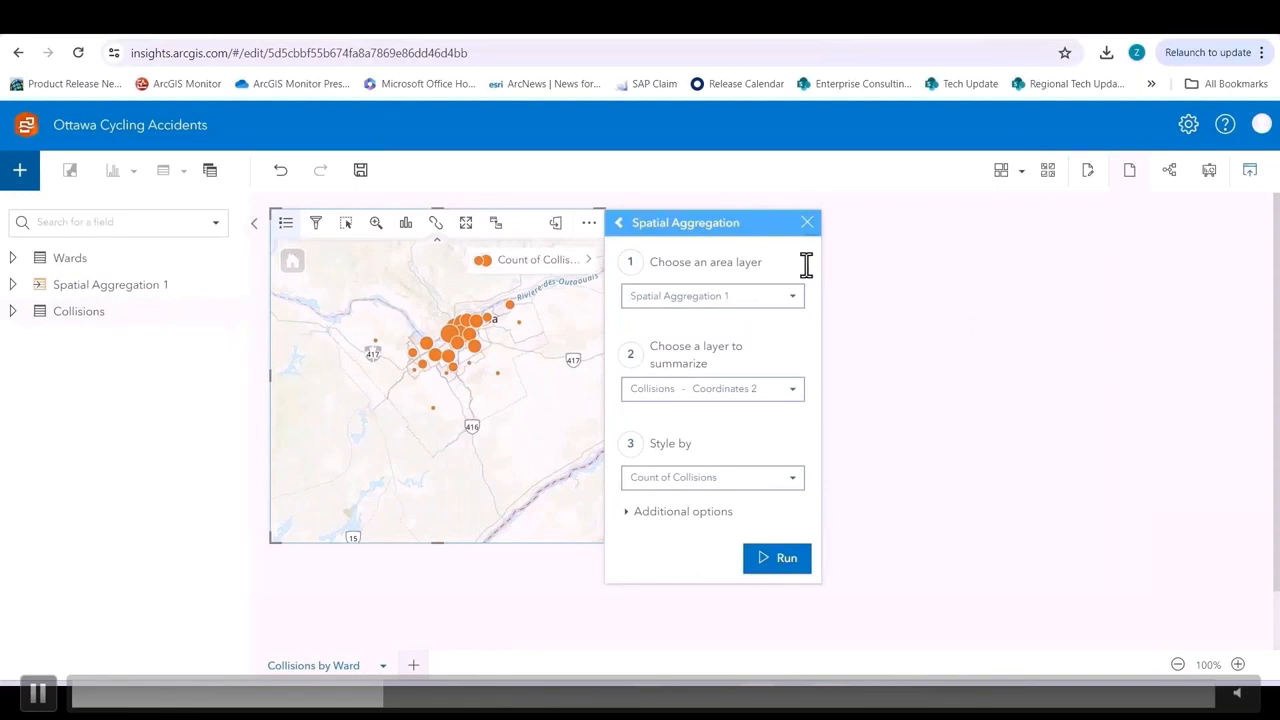
{"action": "left_click", "coordinate": [787, 557]}
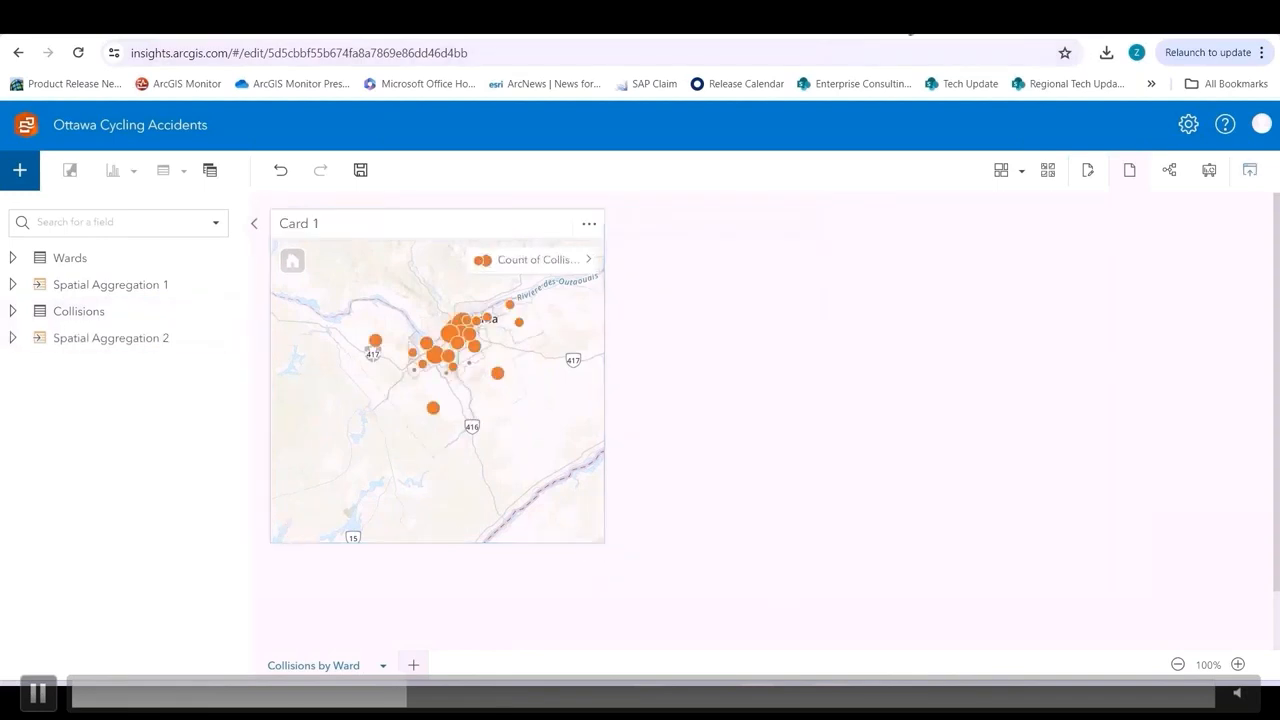
Step: Style the aggregated map layer by the Count of Collisions with cyclists field
{"action": "left_click", "coordinate": [589, 262]}
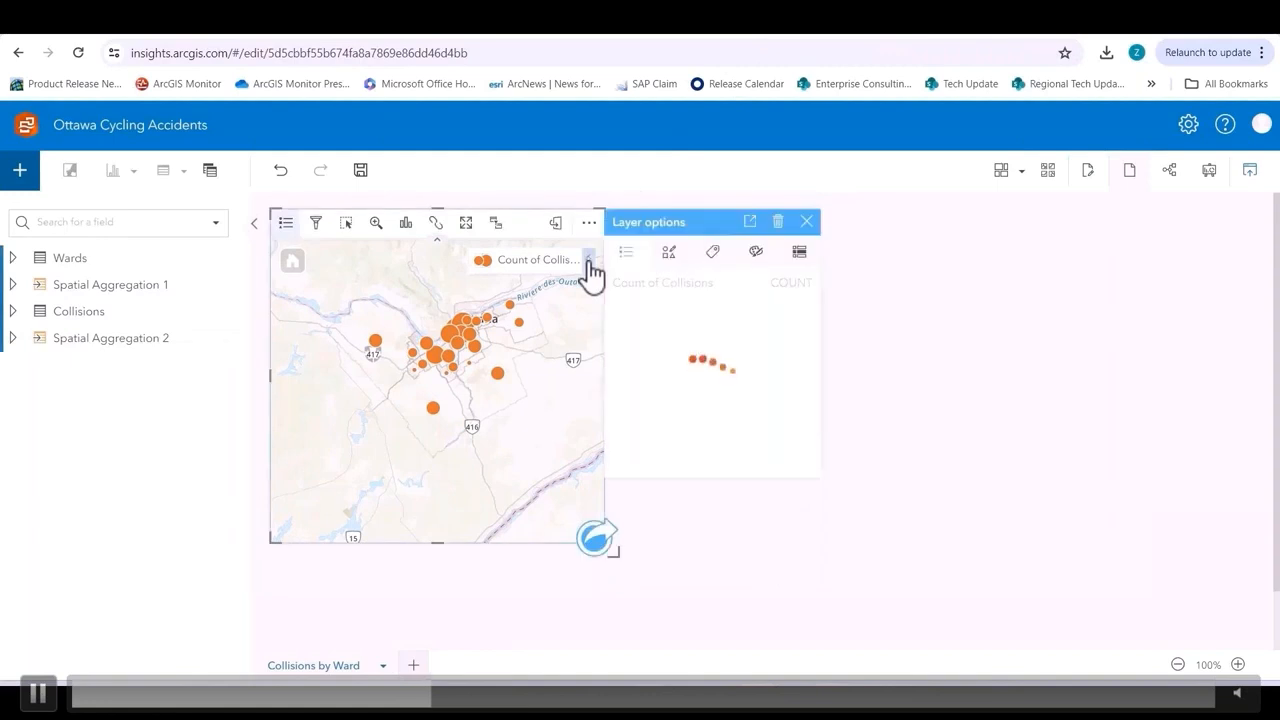
{"action": "left_click", "coordinate": [668, 262]}
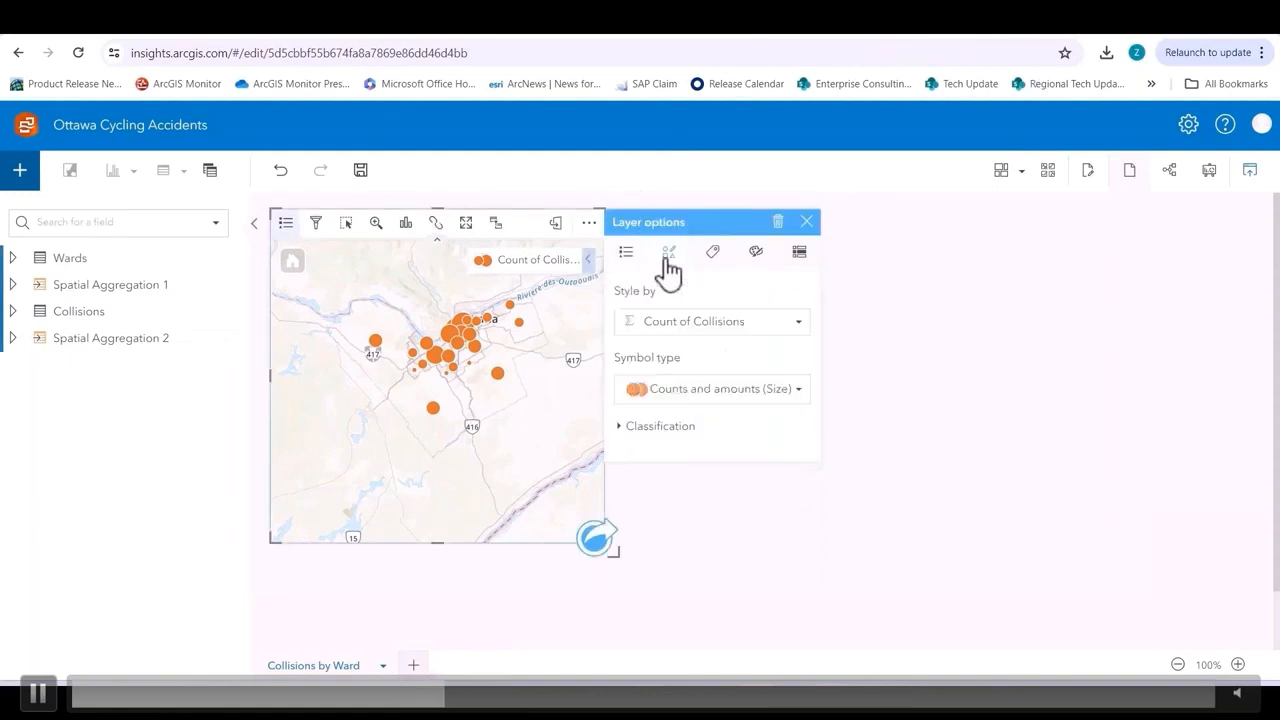
{"action": "left_click", "coordinate": [727, 335]}
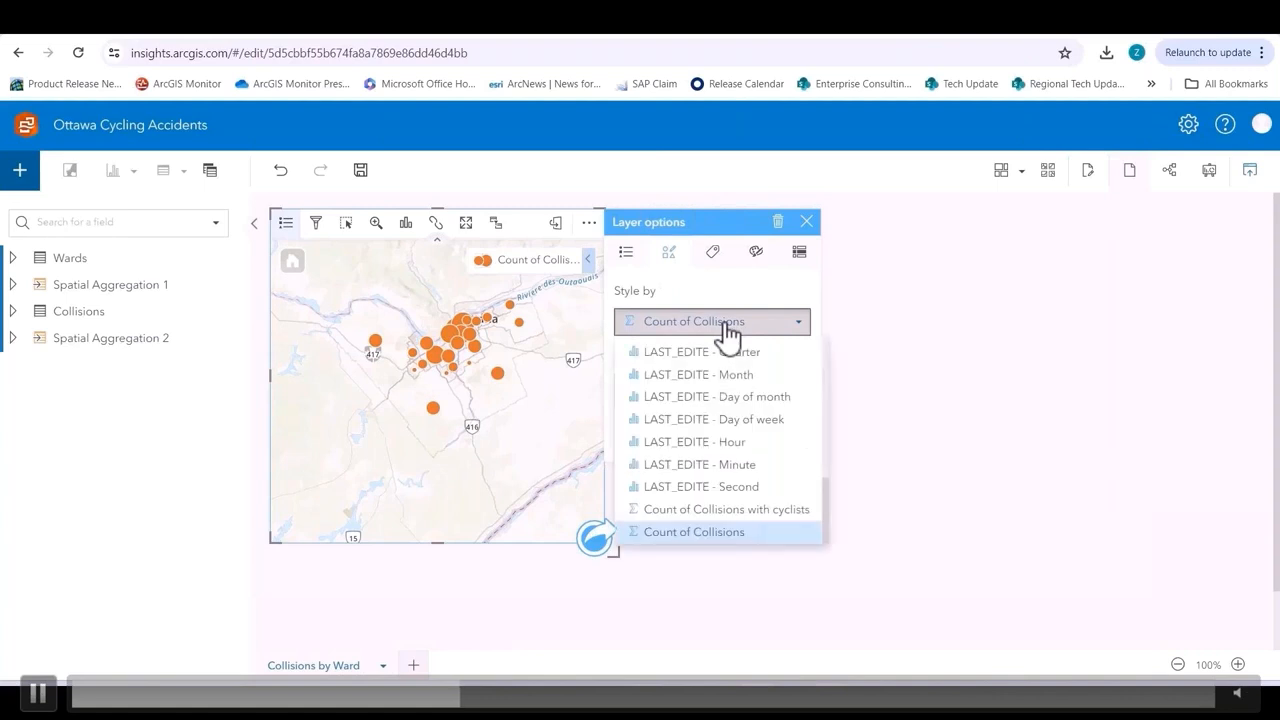
{"action": "left_click", "coordinate": [714, 514]}
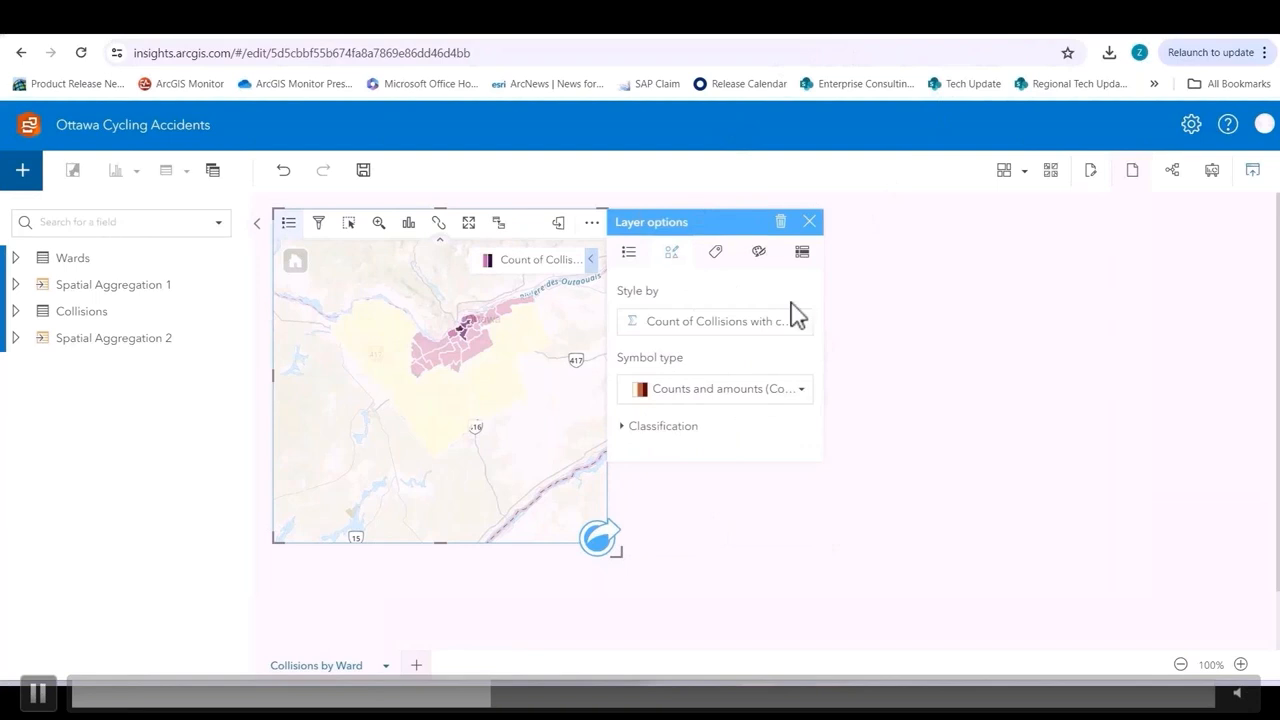
Step: Reselect Count of Collisions with cyclists as the layer's style field and choose the symbol type Counts and amounts (Color)
{"action": "left_click", "coordinate": [803, 337]}
{"action": "left_click", "coordinate": [805, 337]}
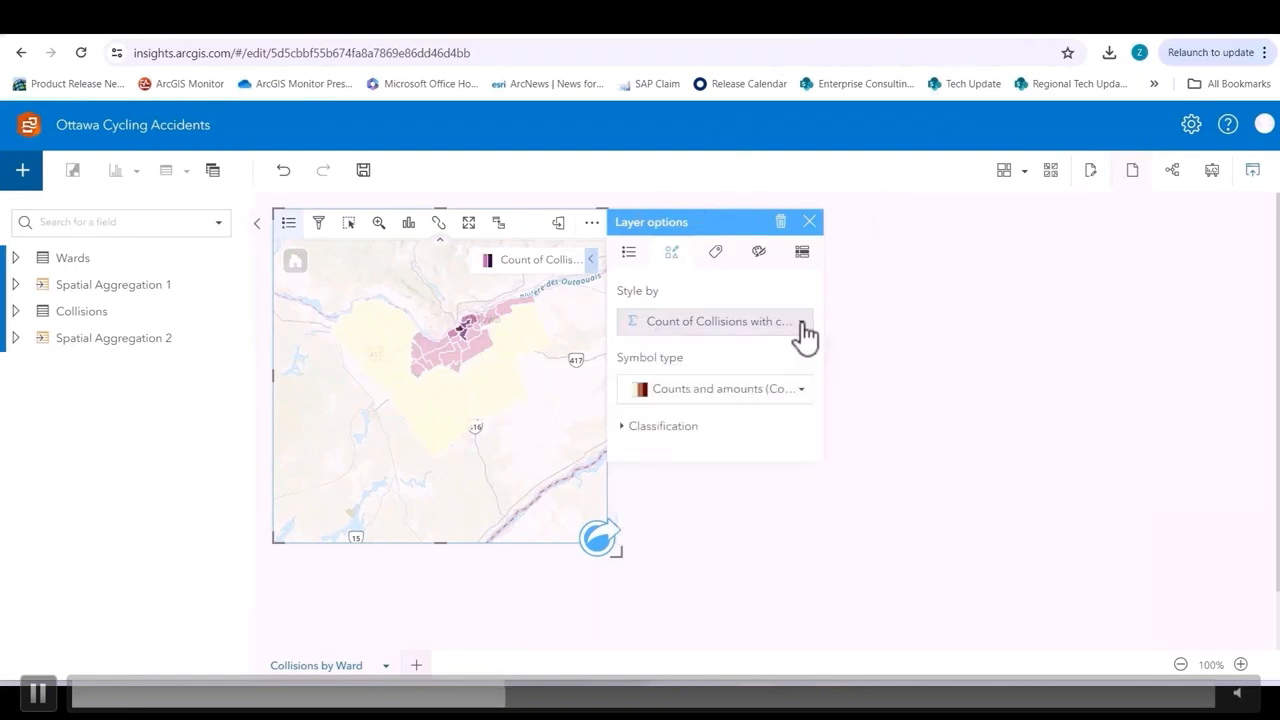
{"action": "left_click", "coordinate": [670, 253]}
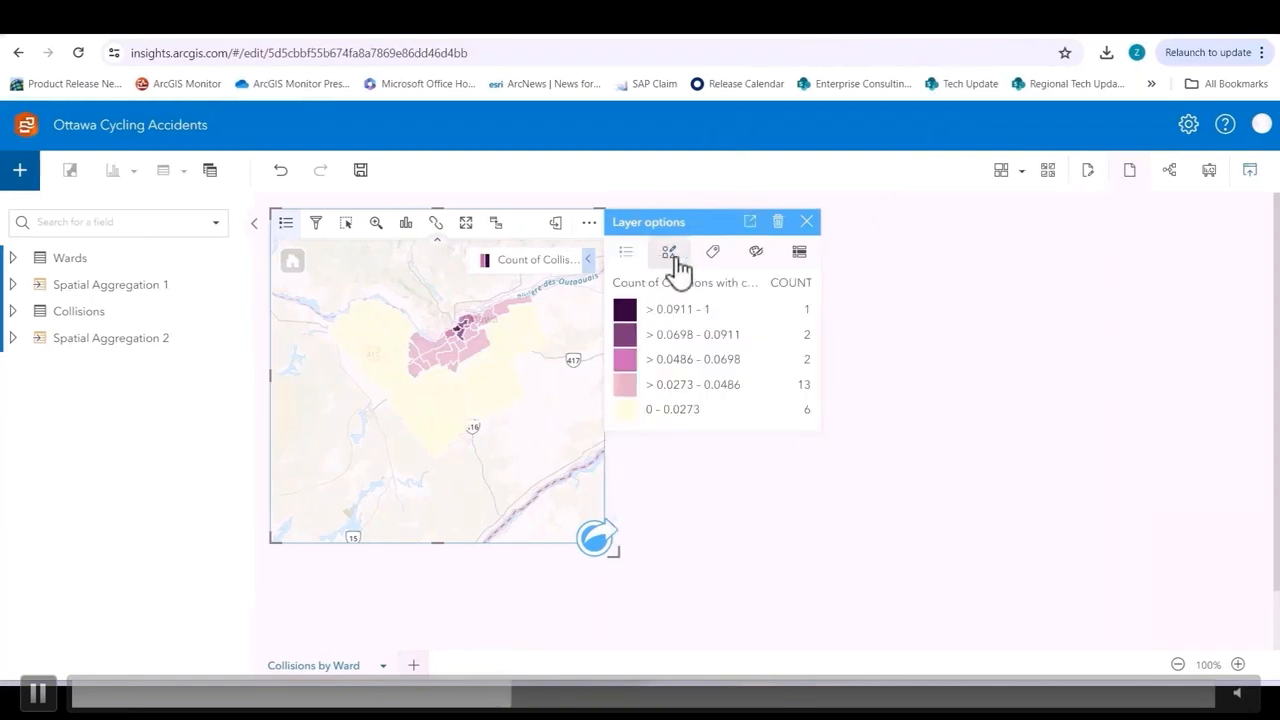
{"action": "left_click", "coordinate": [676, 262]}
{"action": "left_click", "coordinate": [795, 337]}
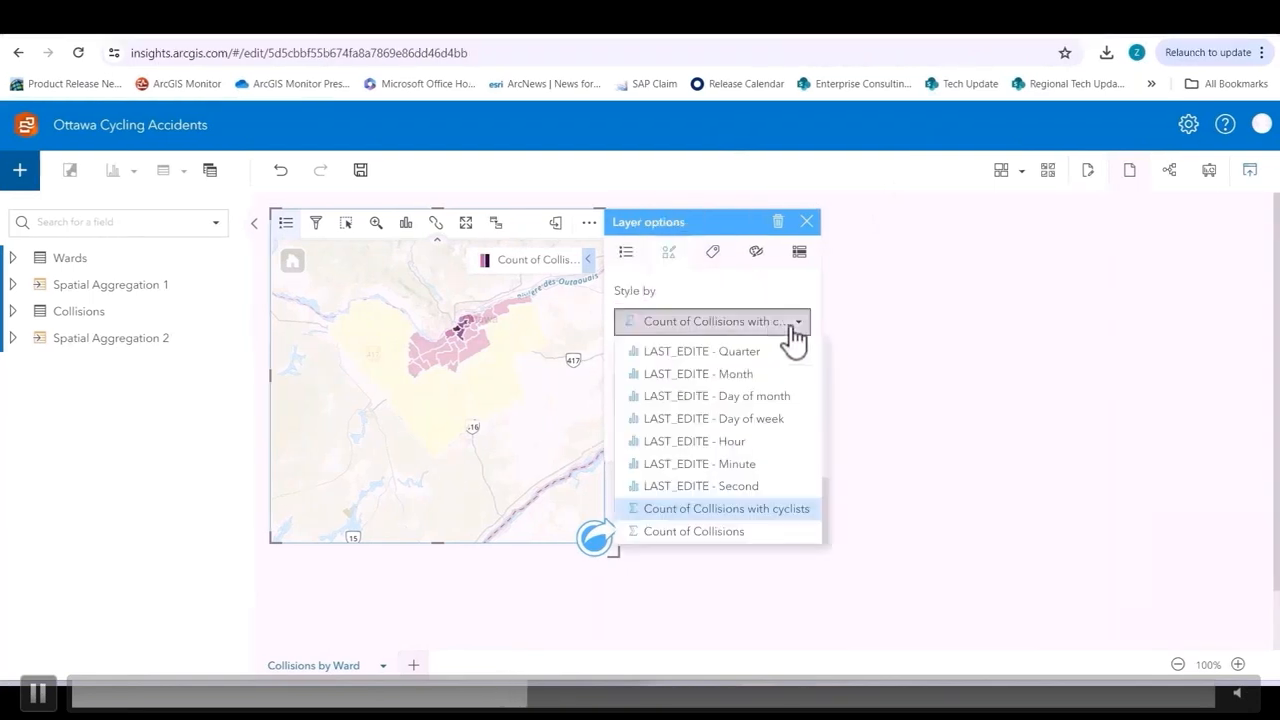
{"action": "left_click", "coordinate": [748, 509]}
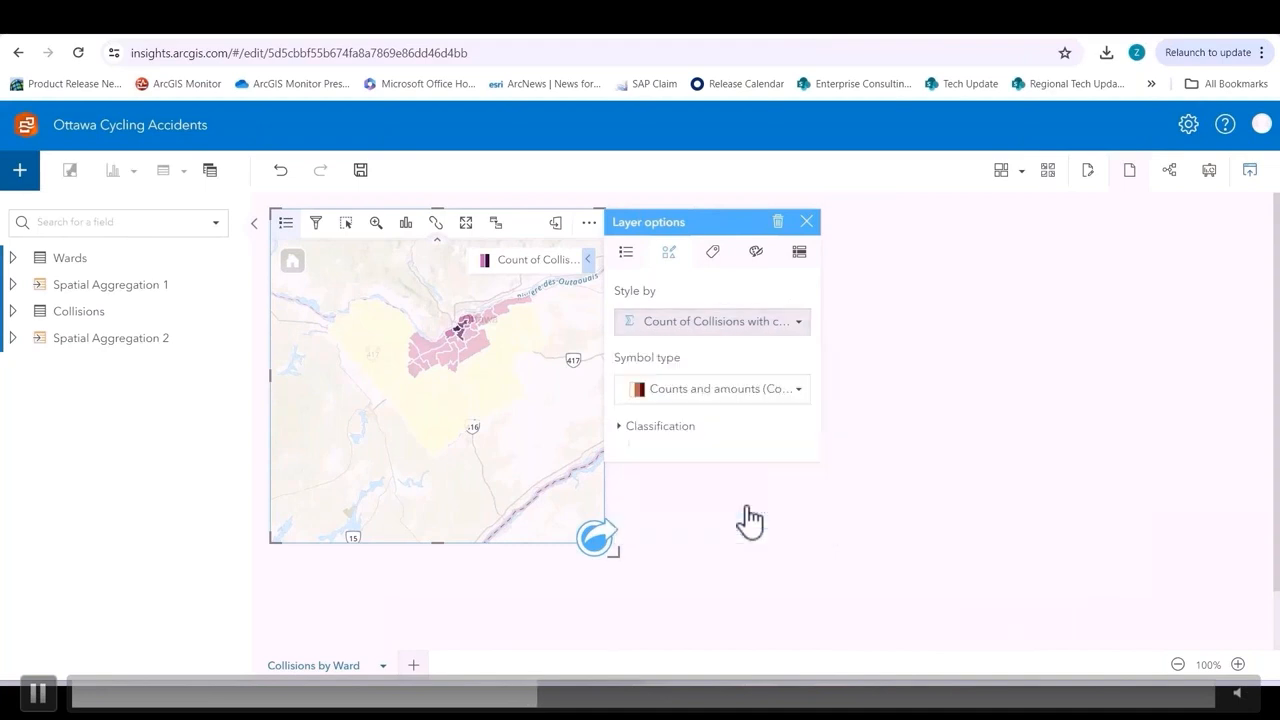
{"action": "left_click", "coordinate": [745, 392]}
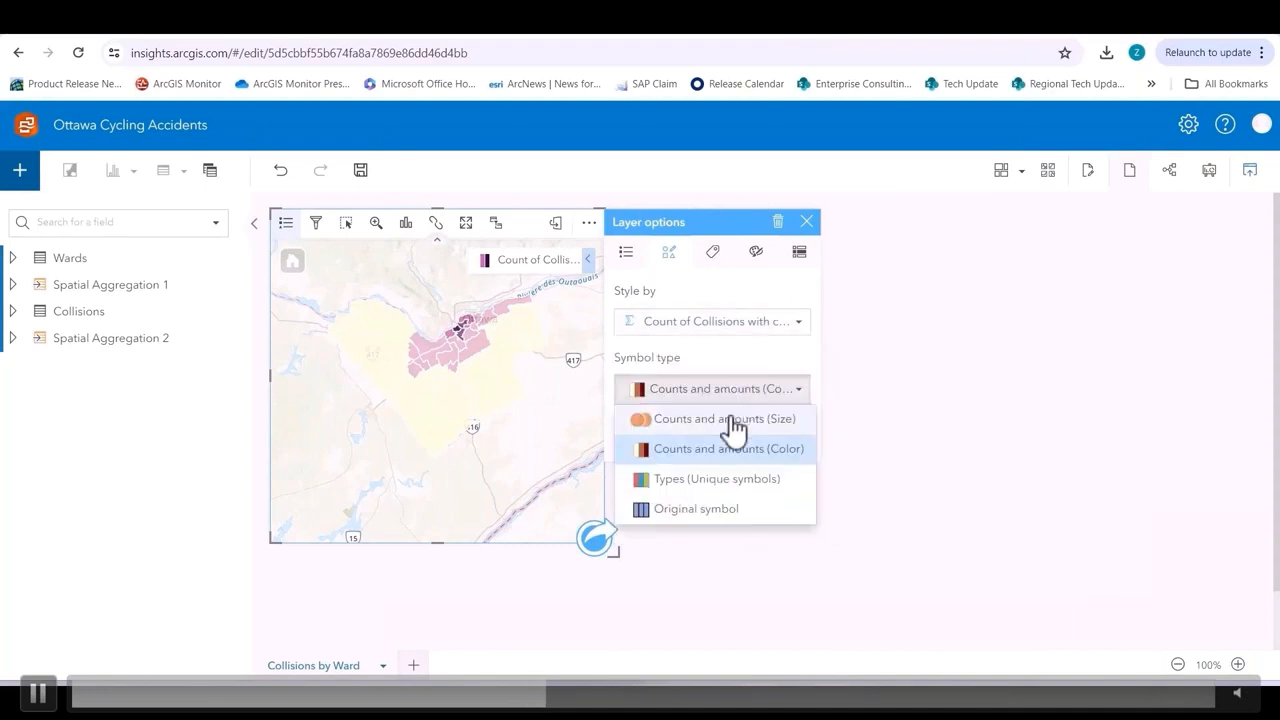
{"action": "left_click", "coordinate": [735, 449]}
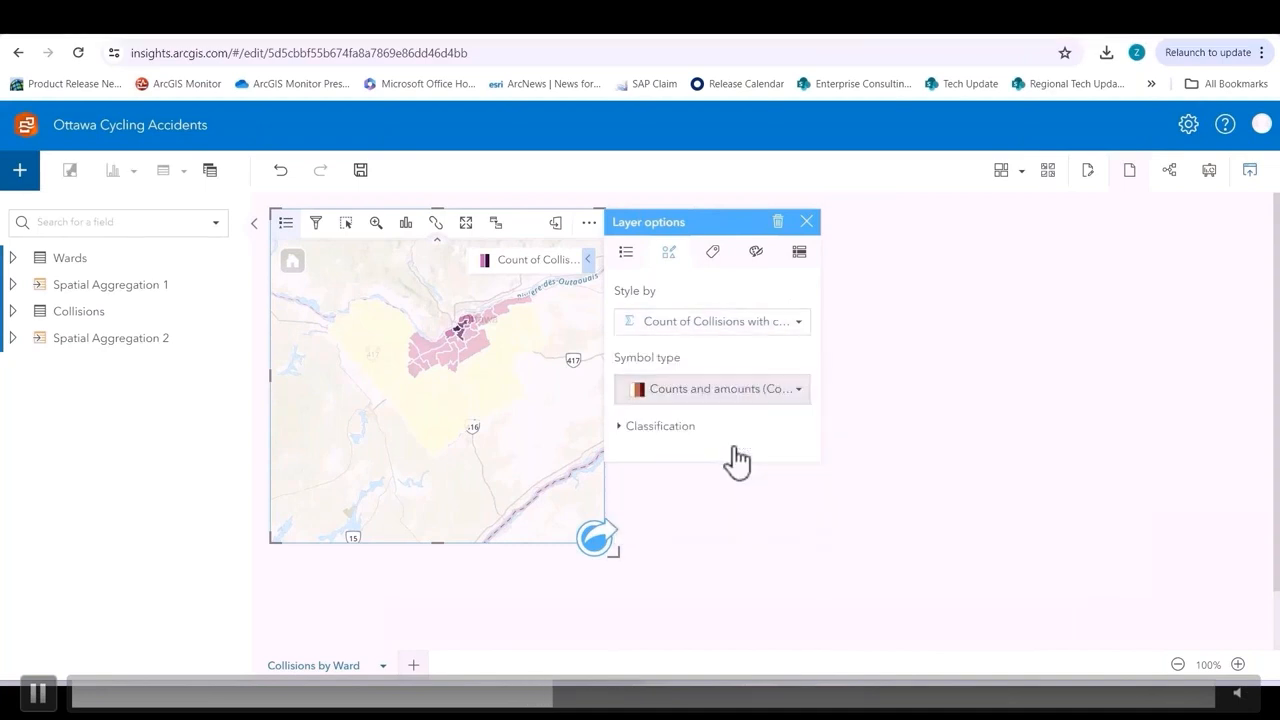
Step: Set the map layer's classification type to Equal interval with 5 classes
{"action": "left_click", "coordinate": [621, 430]}
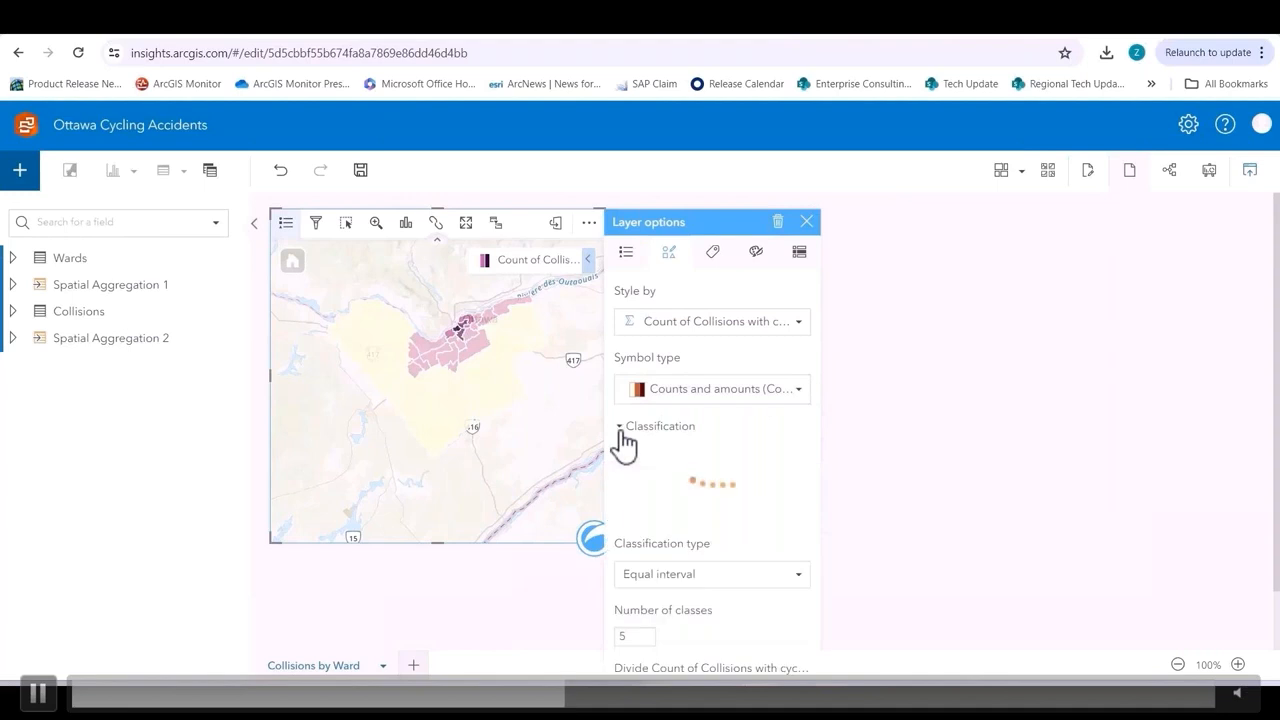
{"action": "left_click", "coordinate": [735, 578]}
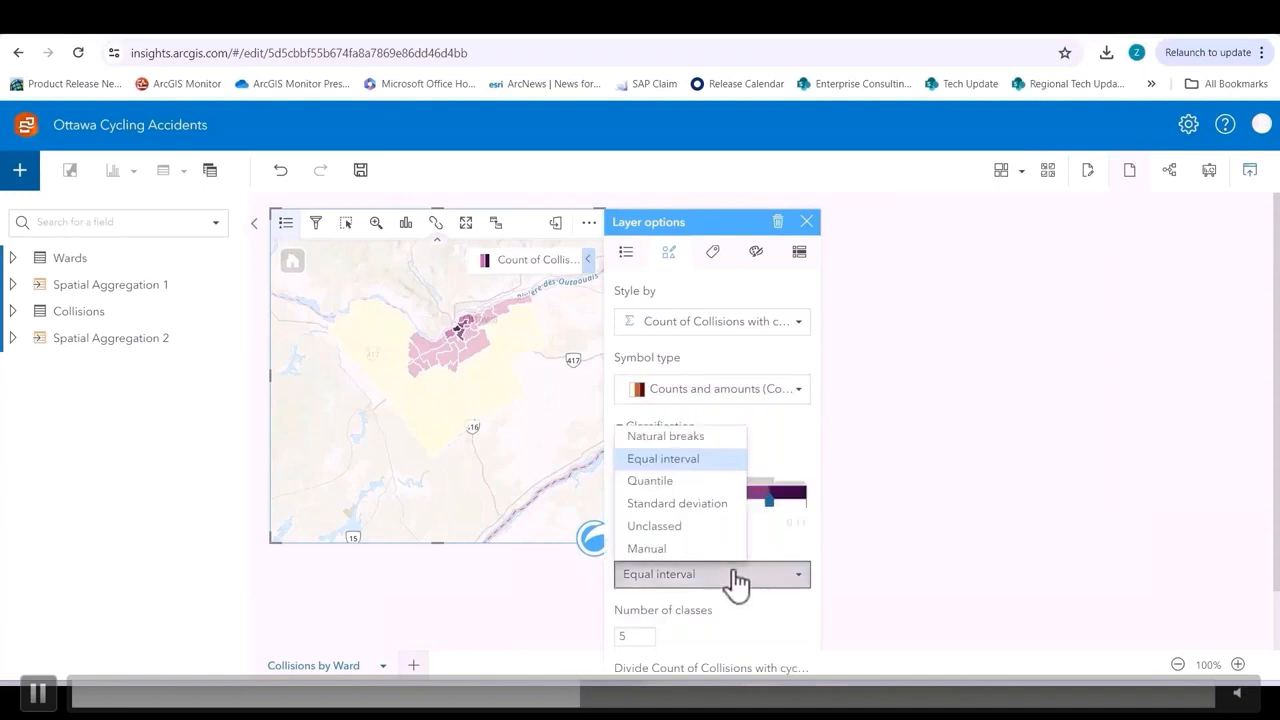
{"action": "left_click", "coordinate": [694, 465]}
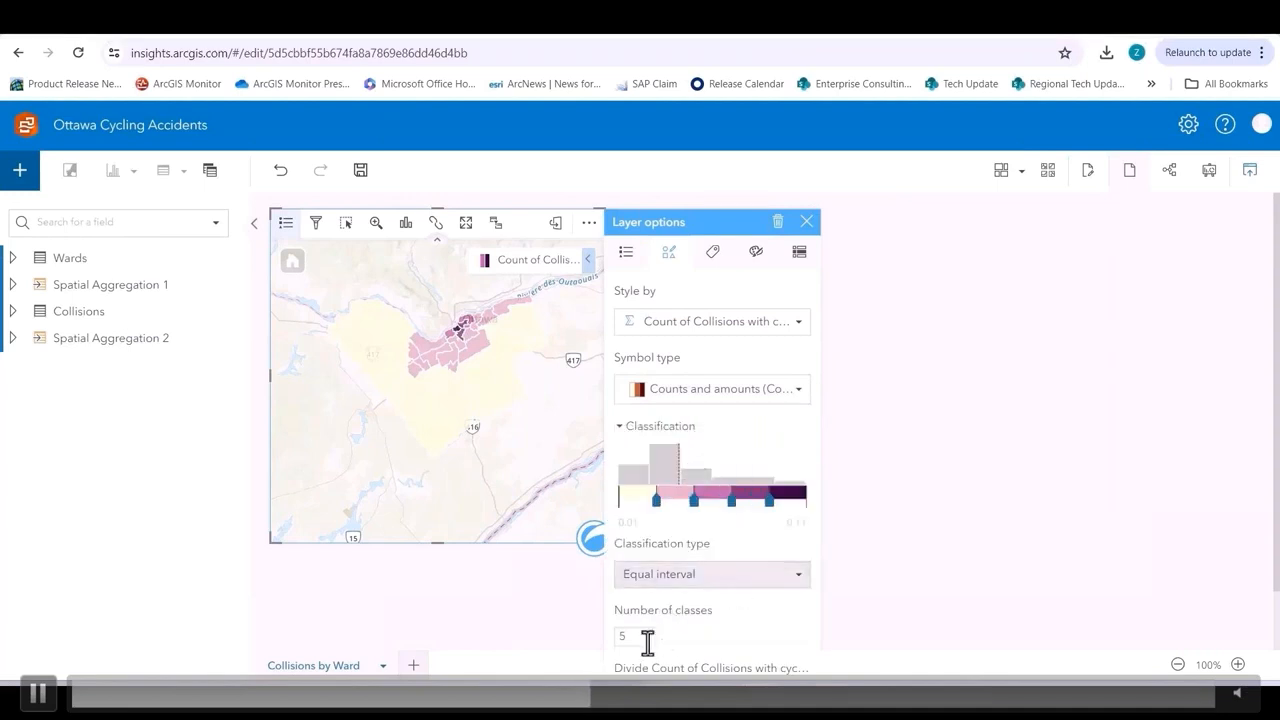
{"action": "double_click", "coordinate": [648, 637]}
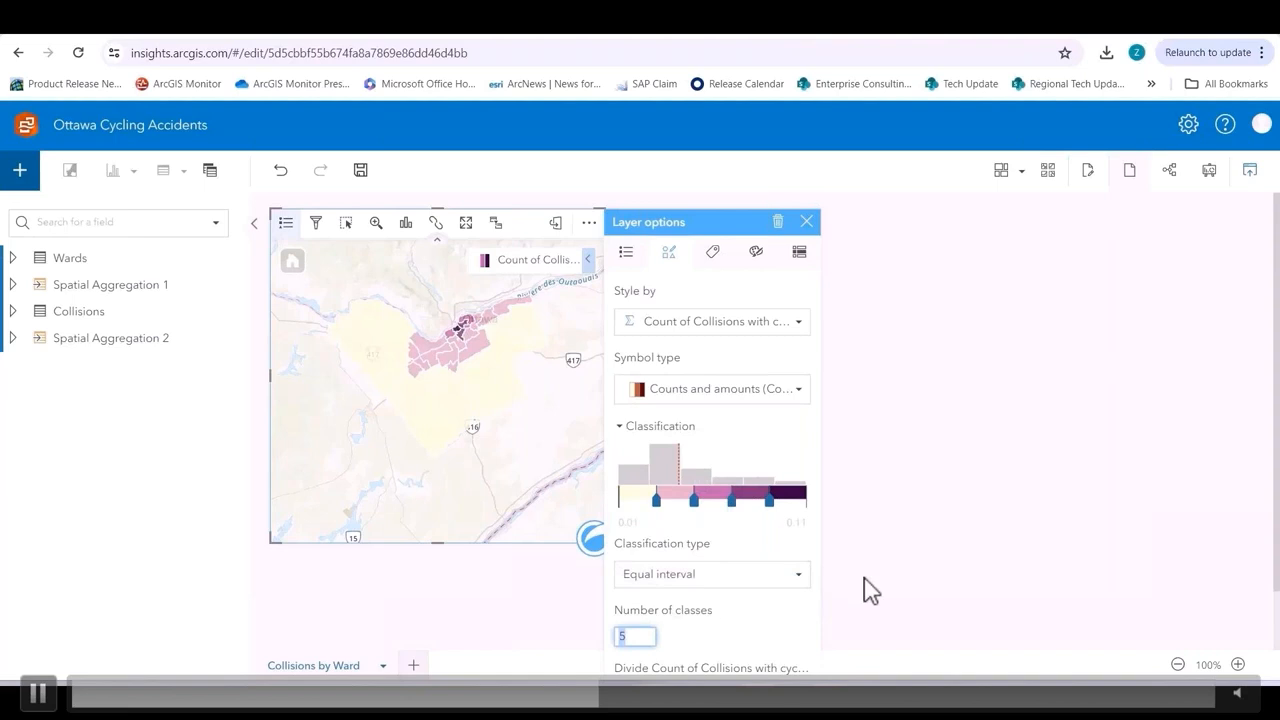
{"action": "left_click", "coordinate": [824, 650]}
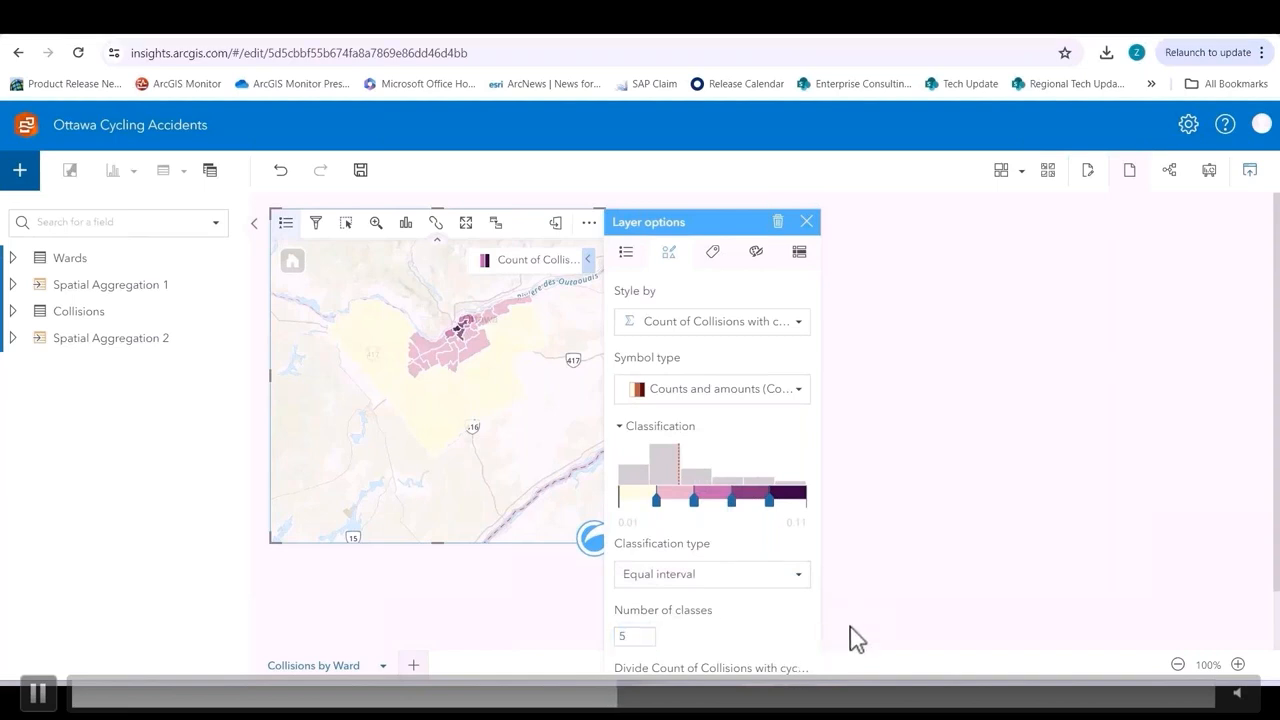
{"action": "left_click", "coordinate": [857, 638]}
Step: Check a ward's collision ratio on the map and frame the Ottawa wards more closely in the map card
{"action": "mouse_move", "coordinate": [474, 355]}
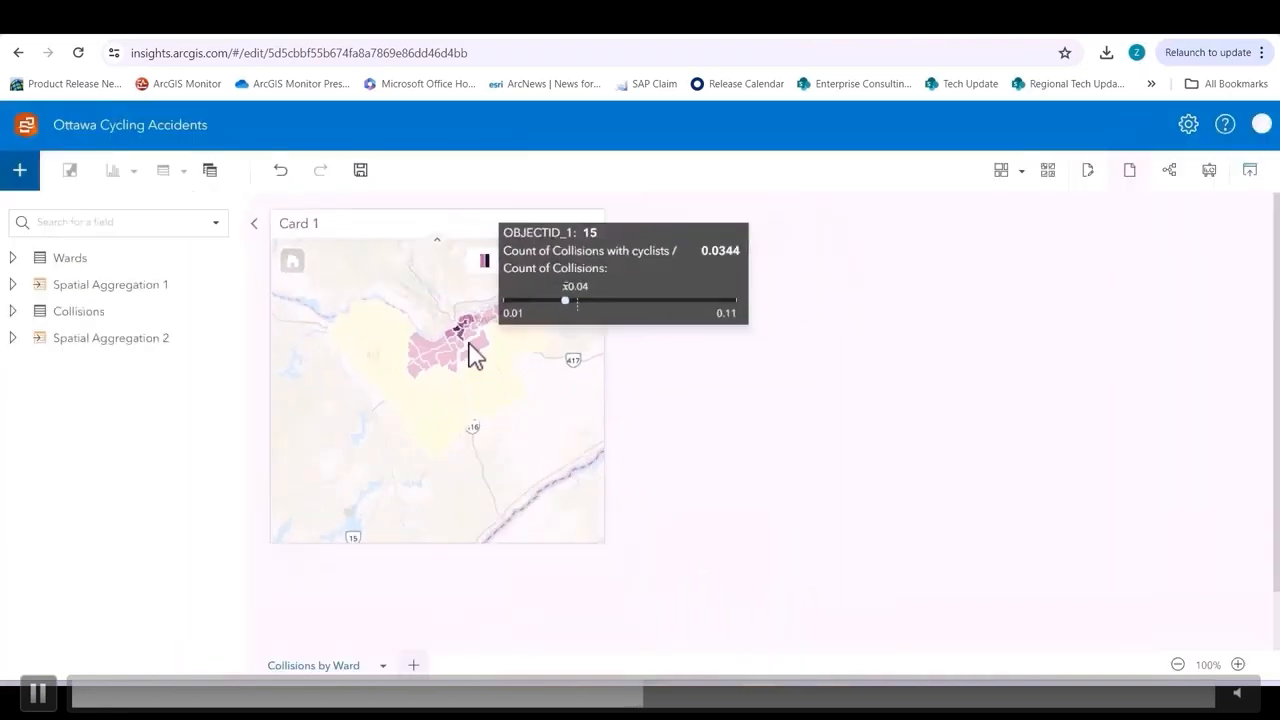
{"action": "left_click", "coordinate": [357, 429]}
{"action": "scroll", "coordinate": [424, 366], "scroll_direction": "up", "scroll_amount": 2}
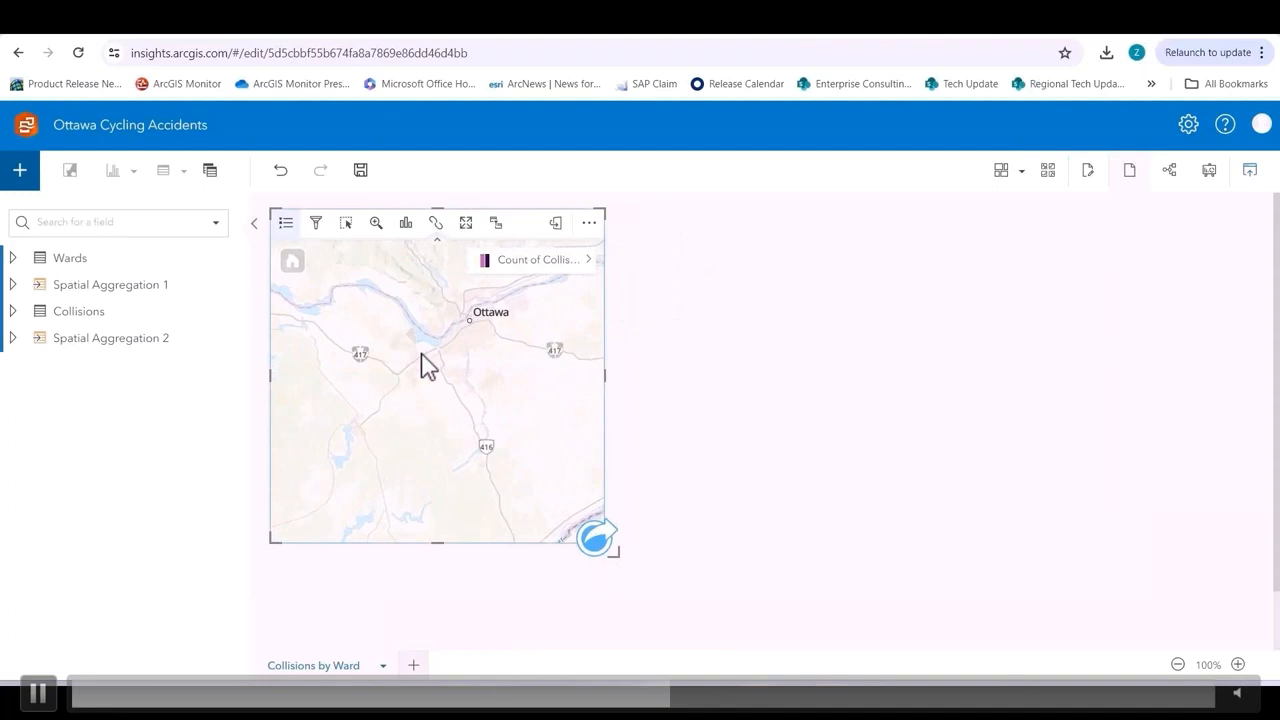
{"action": "mouse_move", "coordinate": [564, 418]}
{"action": "left_mouse_down"}
{"action": "mouse_move", "coordinate": [557, 426]}
{"action": "mouse_move", "coordinate": [574, 345]}
{"action": "left_mouse_up"}
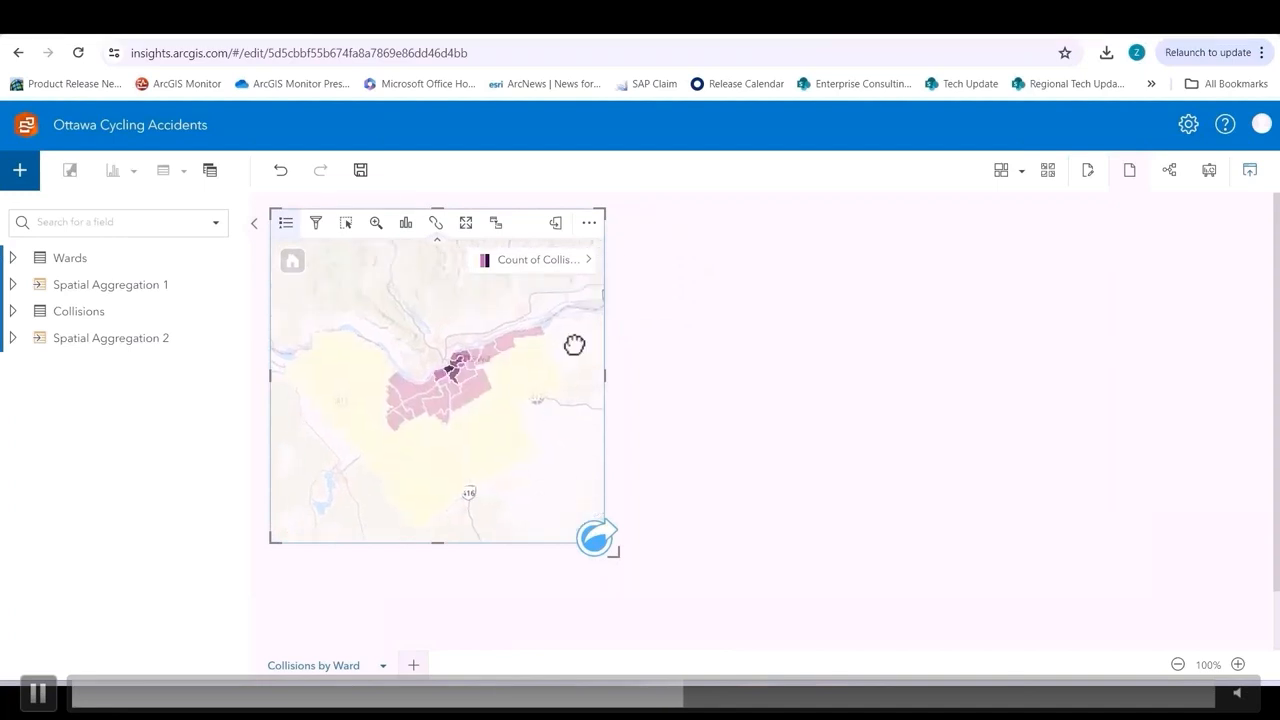
{"action": "left_click", "coordinate": [751, 306]}
Step: Rename the map card as Collisions with Cyclists by Ward
{"action": "left_click", "coordinate": [305, 223]}
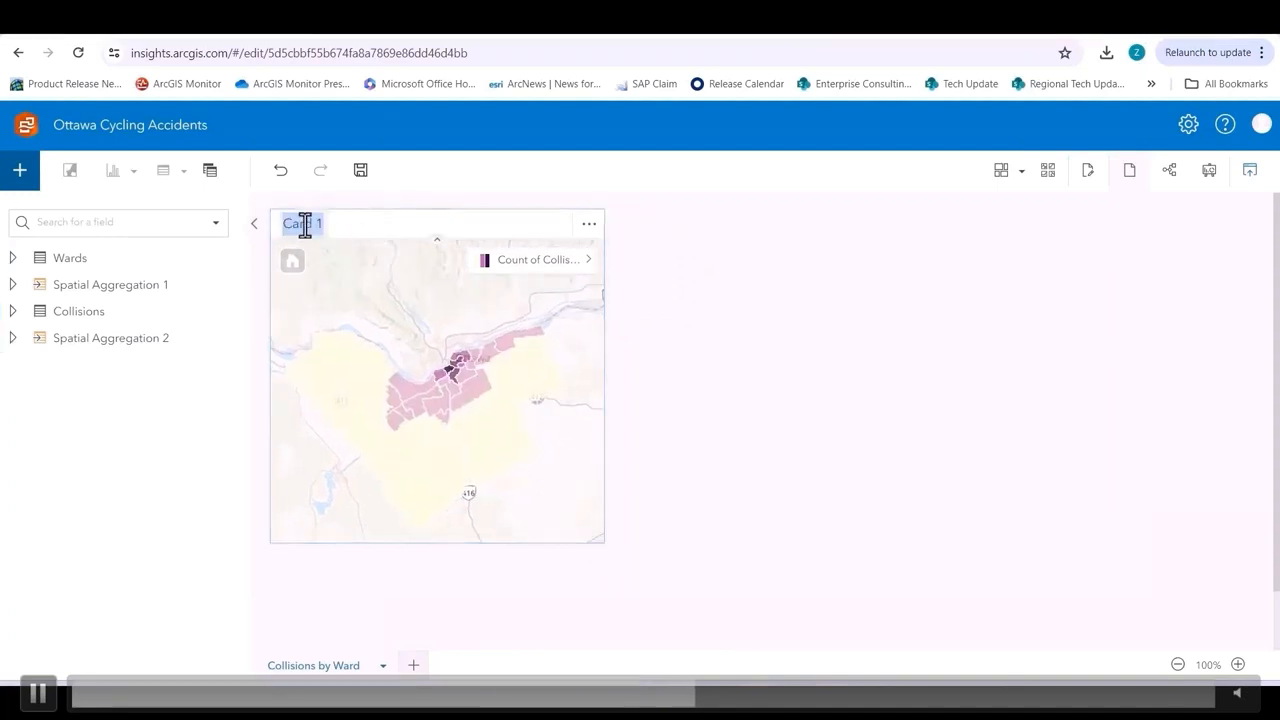
{"action": "key", "text": "Caps_Lock"}
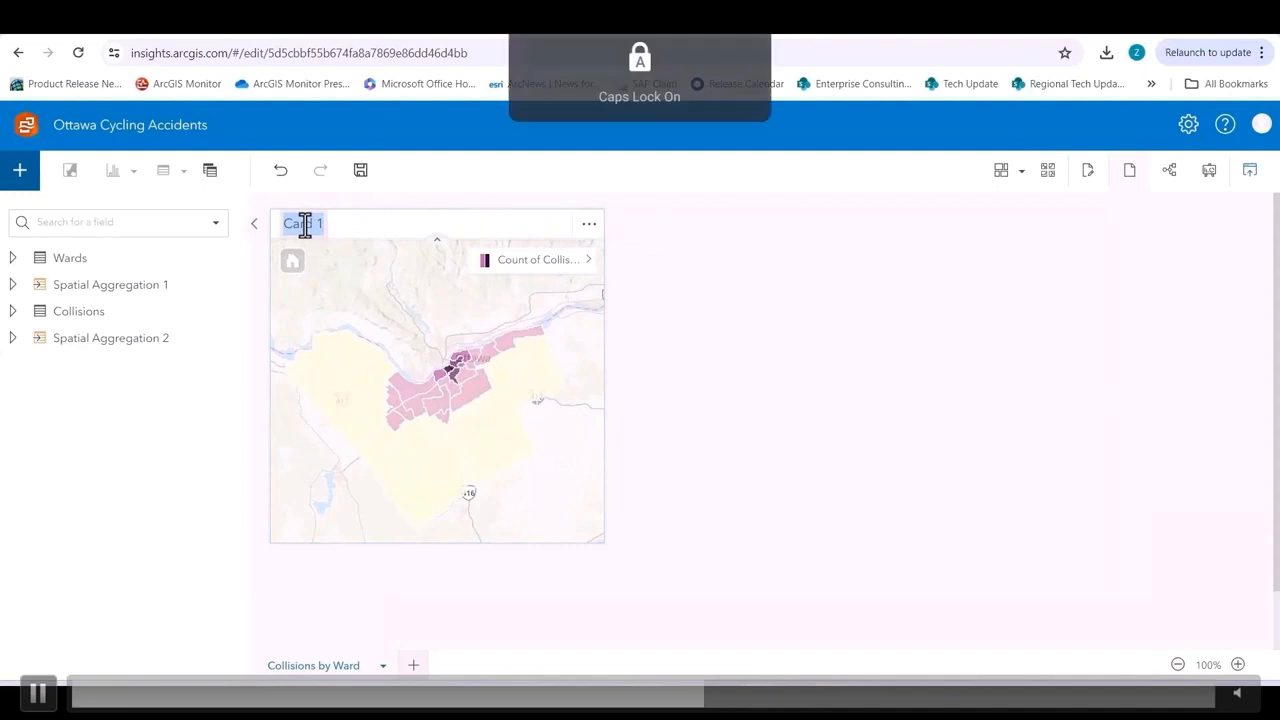
{"action": "type", "text": "C"}
{"action": "key", "text": "Caps_Lock"}
{"action": "type", "text": "ollisions with"}
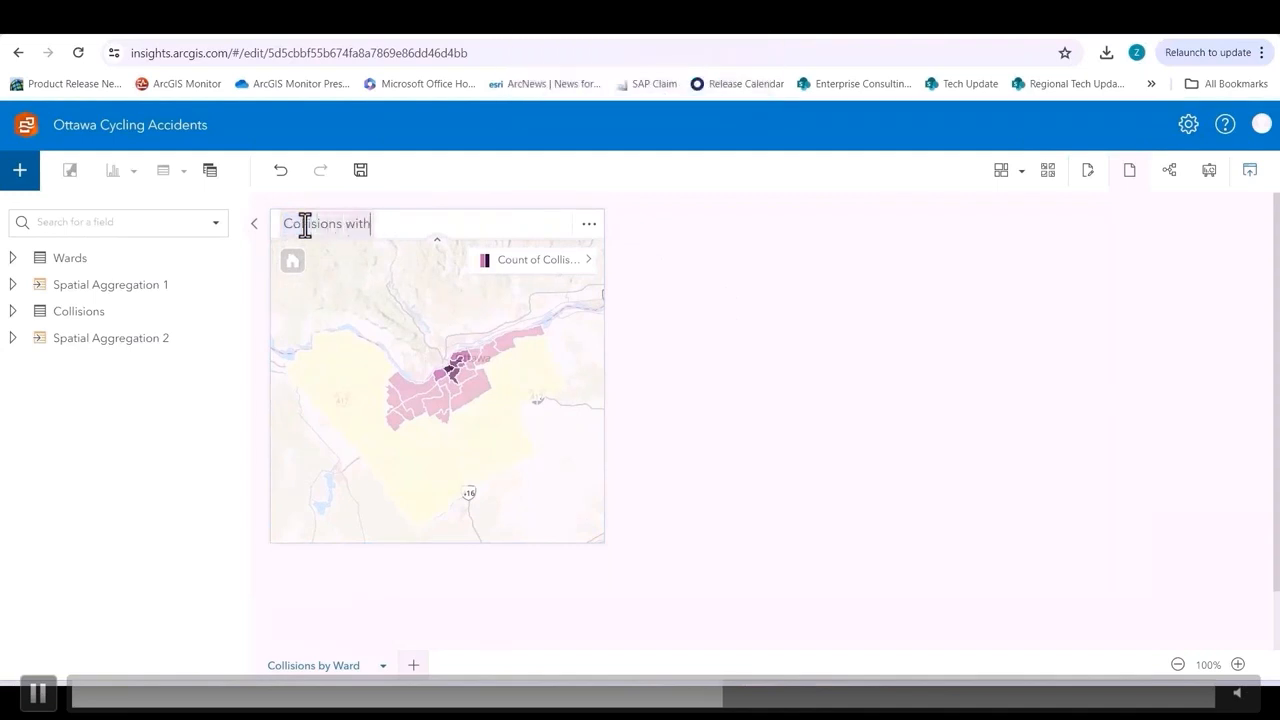
{"action": "key", "text": "Caps_Lock"}
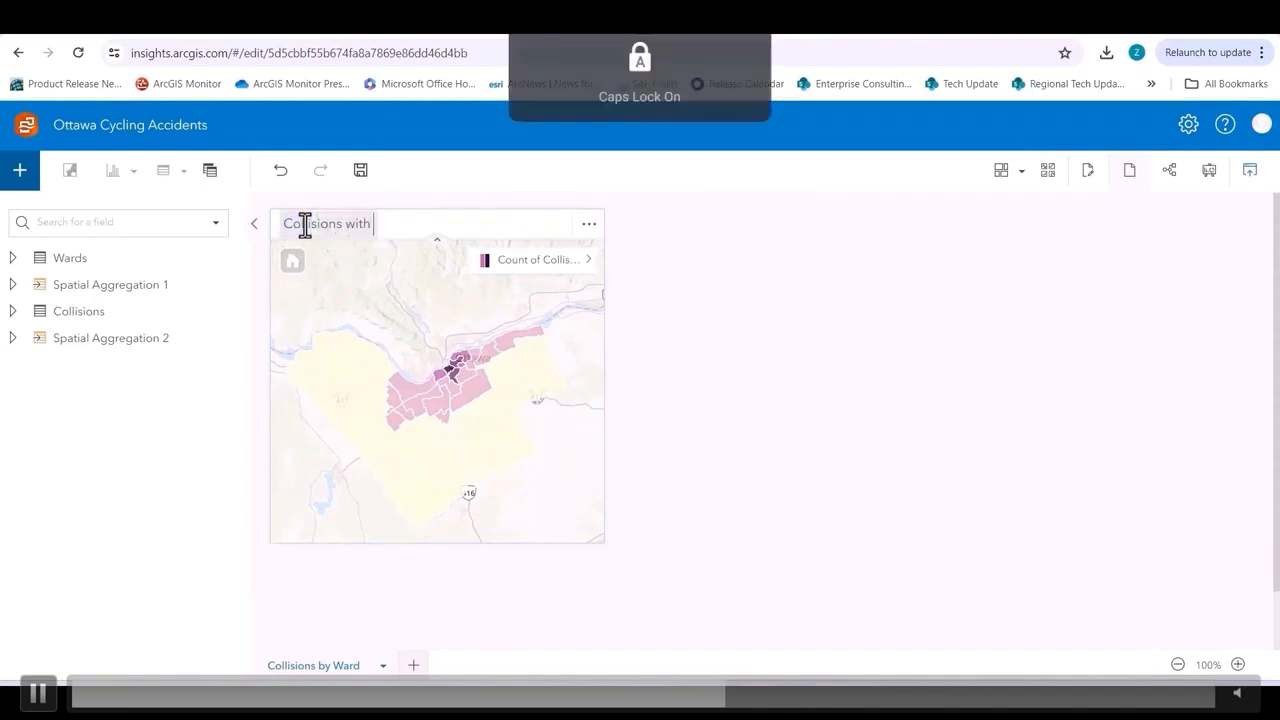
{"action": "type", "text": "C"}
{"action": "key", "text": "Caps_Lock"}
{"action": "type", "text": "yclists by"}
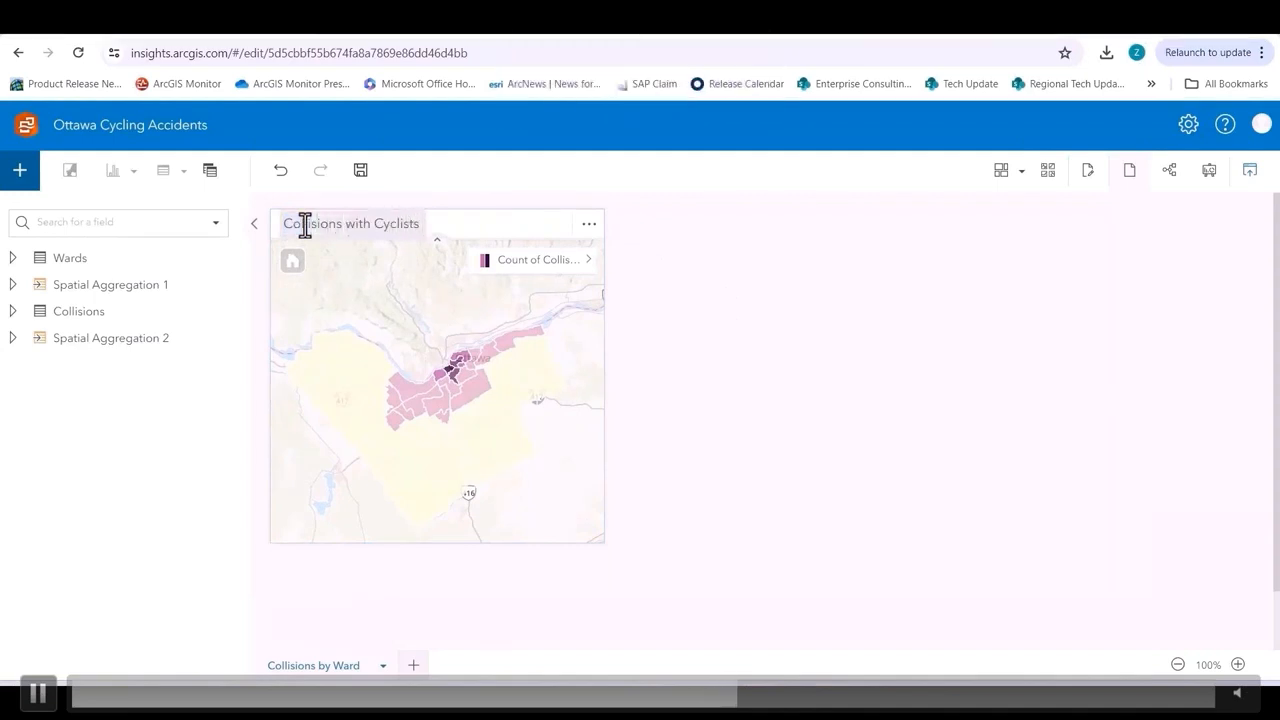
{"action": "key", "text": "Caps_Lock"}
{"action": "type", "text": "W"}
{"action": "key", "text": "Caps_Lock"}
{"action": "type", "text": "ard"}
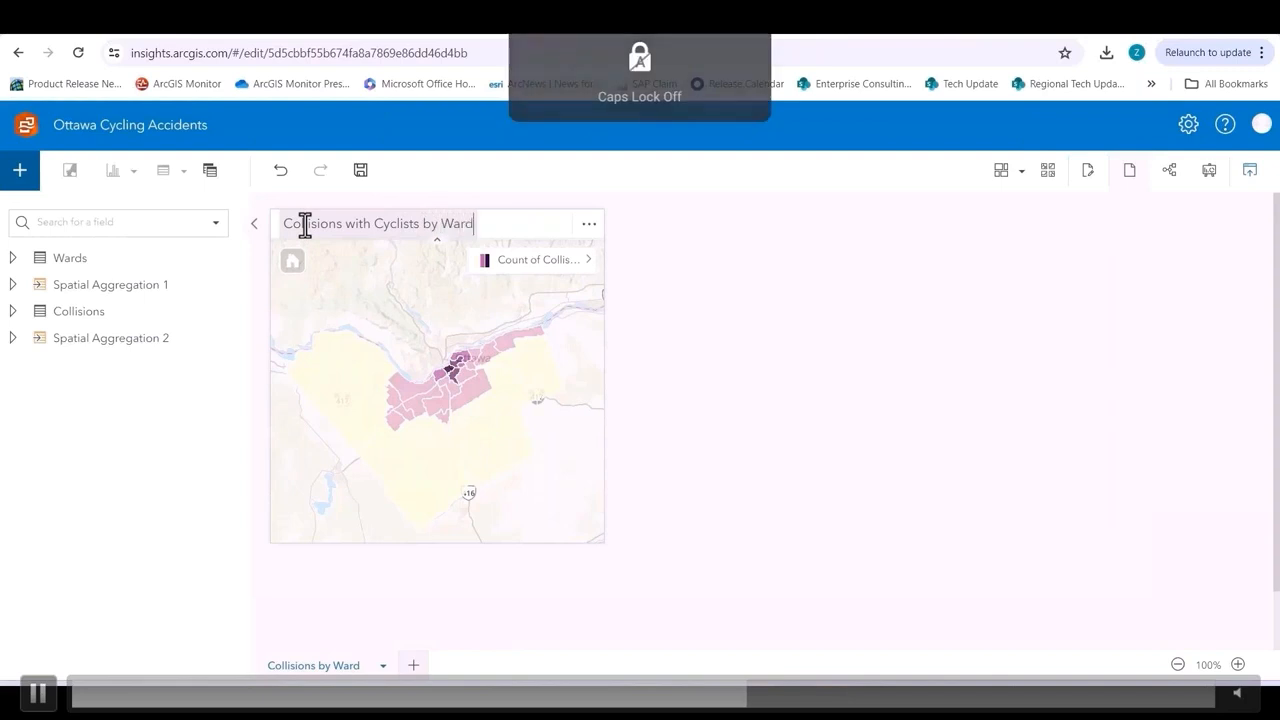
{"action": "key", "text": "Return"}
Step: Create a combo chart from Spatial Aggregation 2's NAME, Count of Collisions with cyclists and Count of Collisions beside the map, and widen its card
{"action": "left_click", "coordinate": [12, 340]}
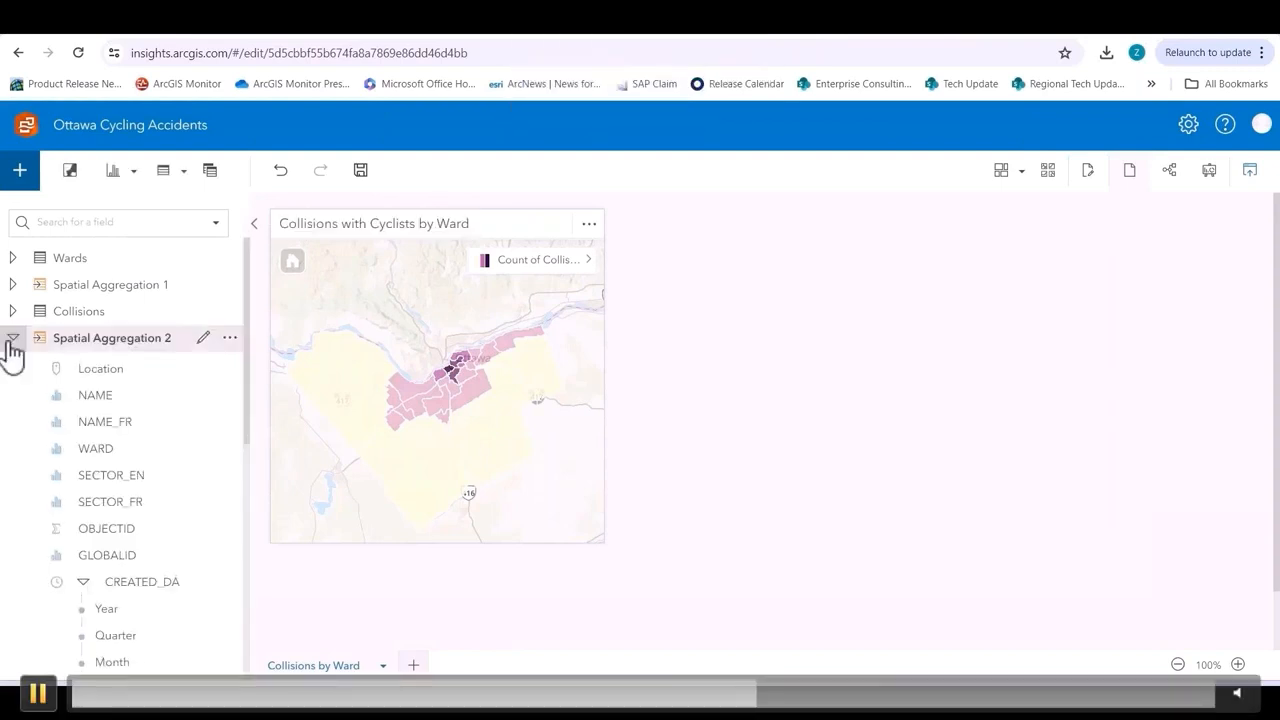
{"action": "left_click", "coordinate": [33, 403]}
{"action": "key", "text": "space"}
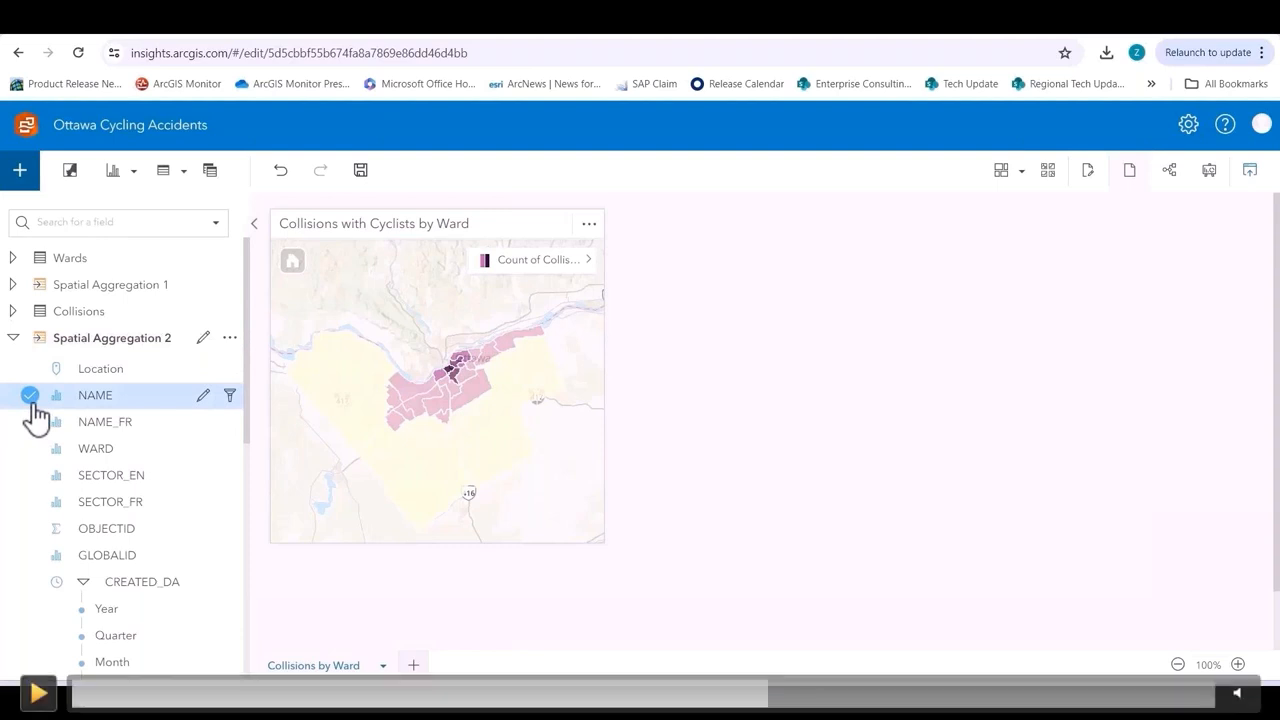
{"action": "left_click", "coordinate": [83, 582]}
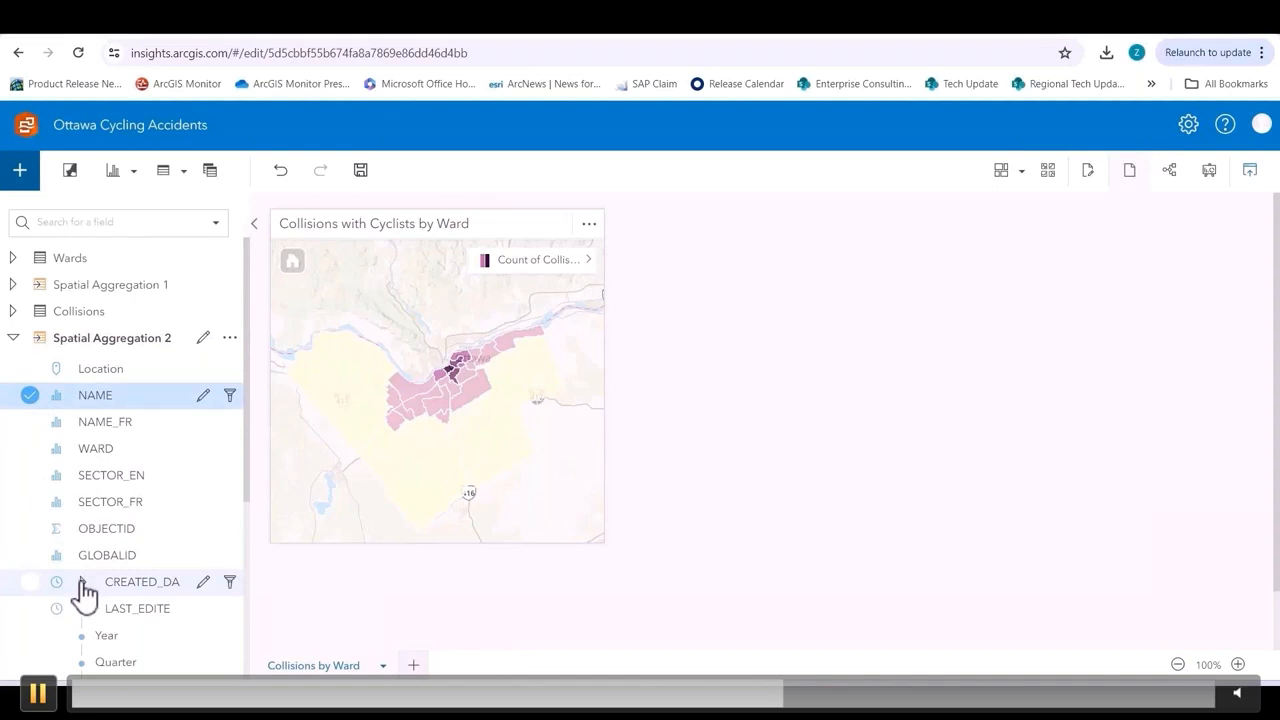
{"action": "left_click", "coordinate": [83, 608]}
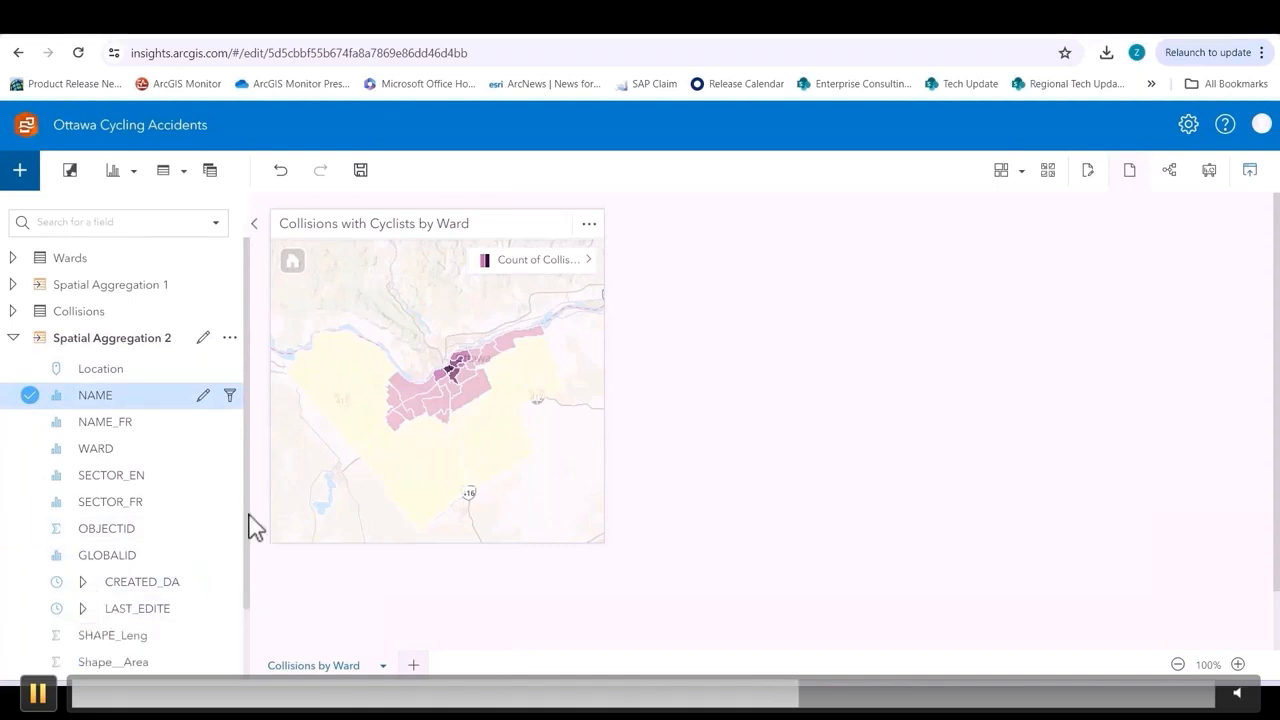
{"action": "scroll", "coordinate": [250, 535], "scroll_direction": "down", "scroll_amount": 1}
{"action": "scroll", "coordinate": [255, 600], "scroll_direction": "down", "scroll_amount": 2}
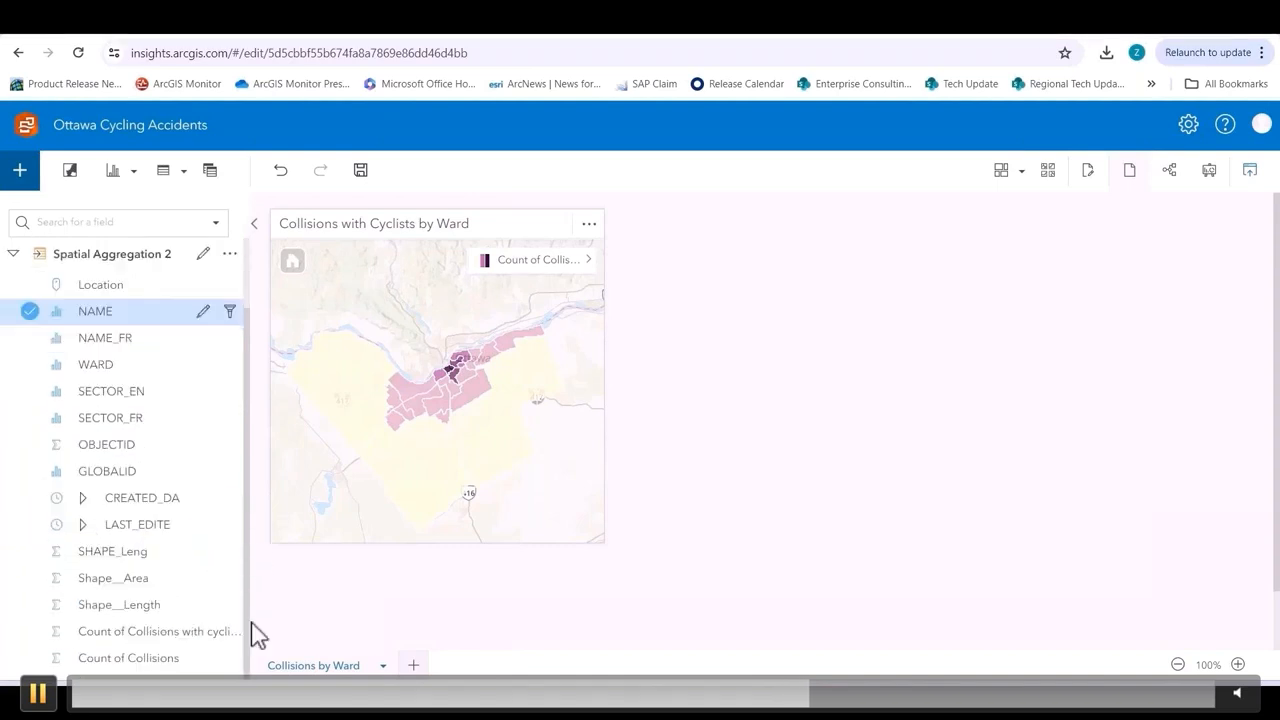
{"action": "left_click", "coordinate": [33, 636]}
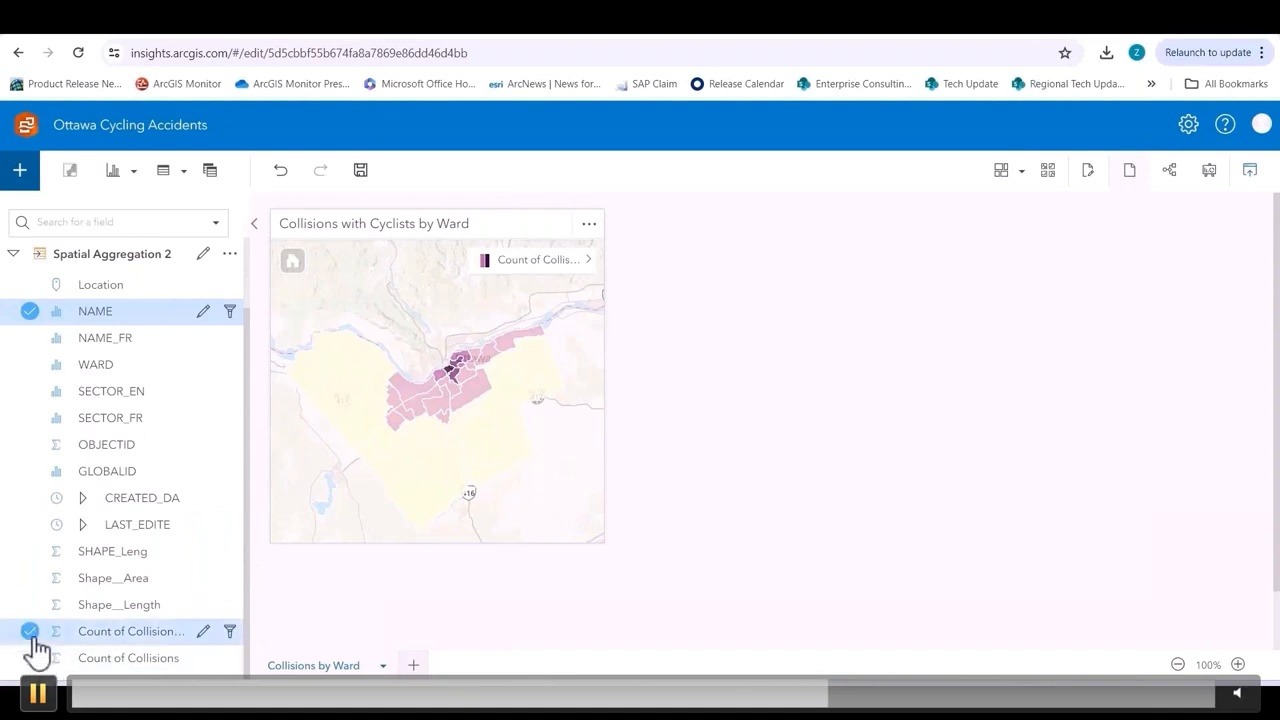
{"action": "left_click", "coordinate": [33, 657]}
{"action": "left_click_drag", "start_coordinate": [33, 657], "coordinate": [791, 394]}
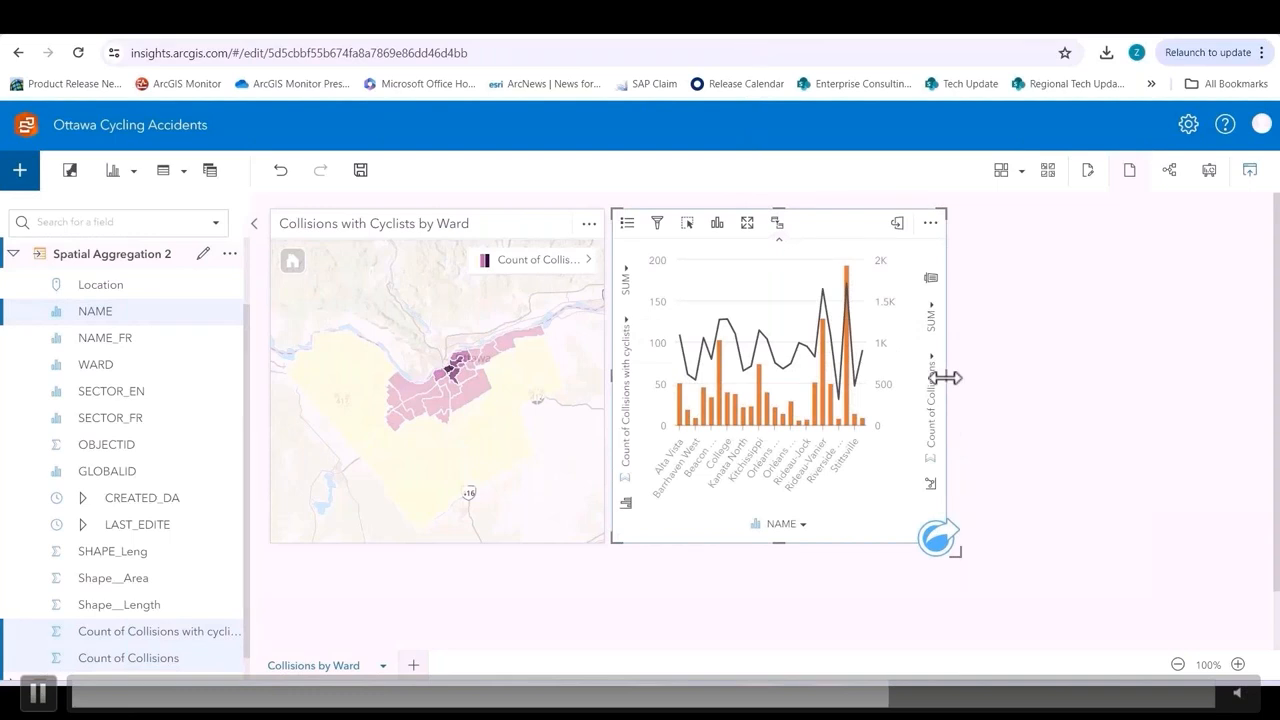
{"action": "left_click_drag", "start_coordinate": [945, 378], "coordinate": [1268, 418]}
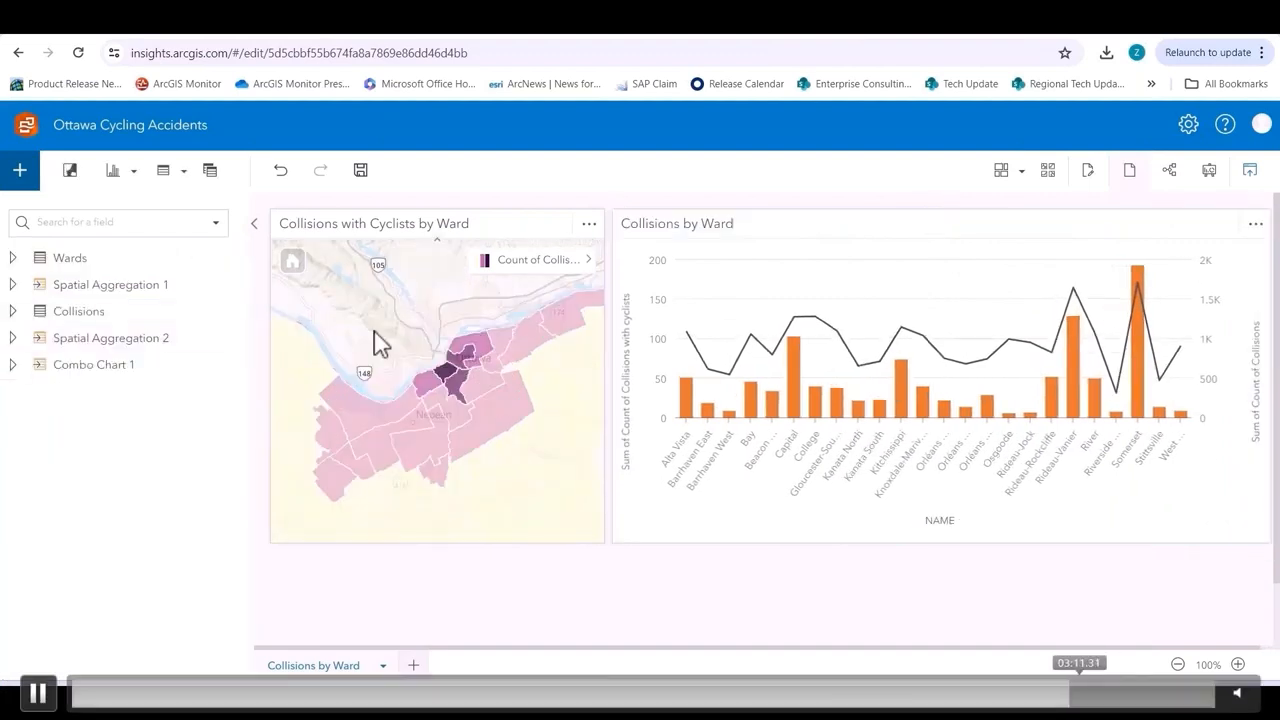
Step: Select the Somerset ward on the map to compare it with its bar in the collisions chart
{"action": "left_click", "coordinate": [451, 372]}
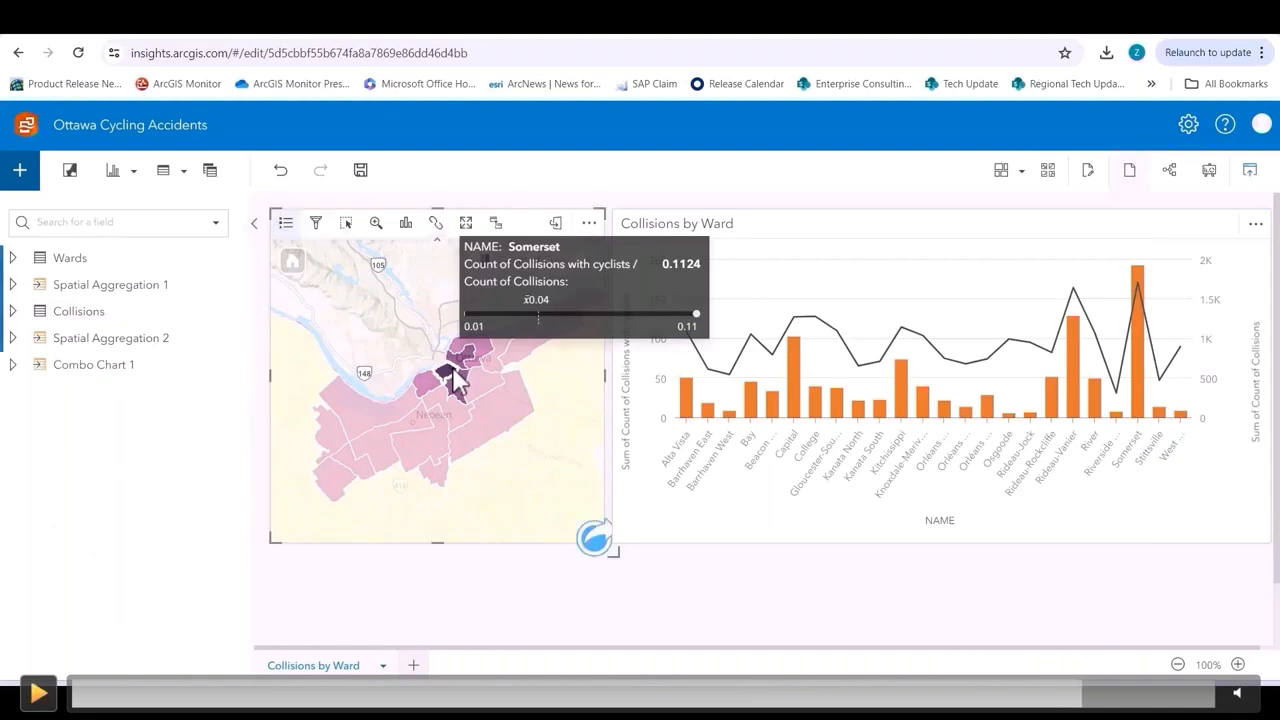
{"action": "mouse_move", "coordinate": [1237, 692]}
{"action": "left_click", "coordinate": [452, 378]}
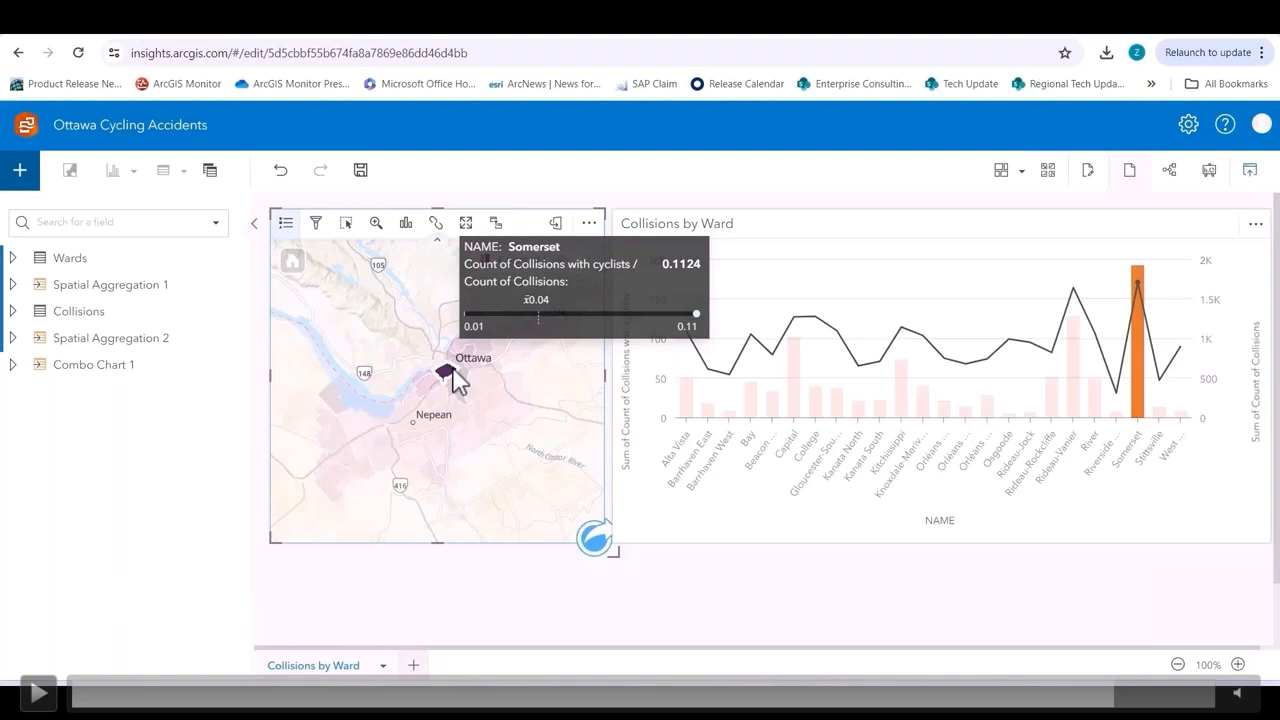
{"action": "key", "text": "space"}
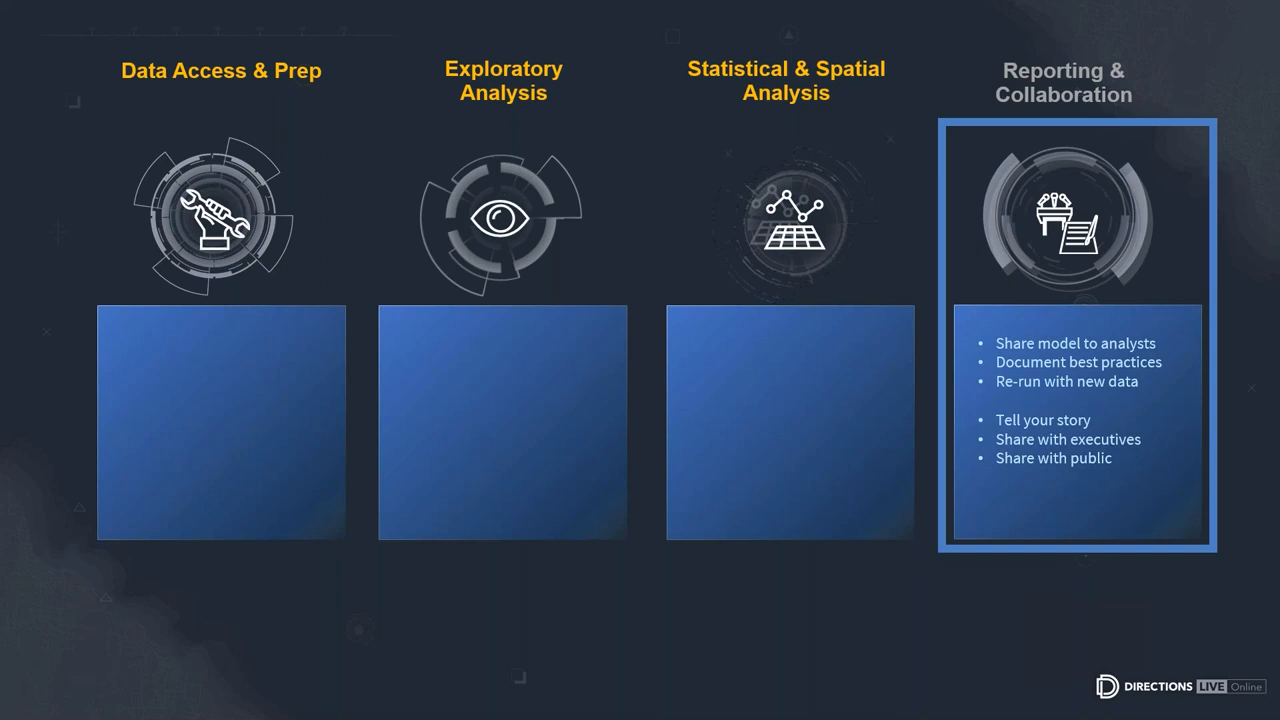
{"action": "key", "text": "Right"}
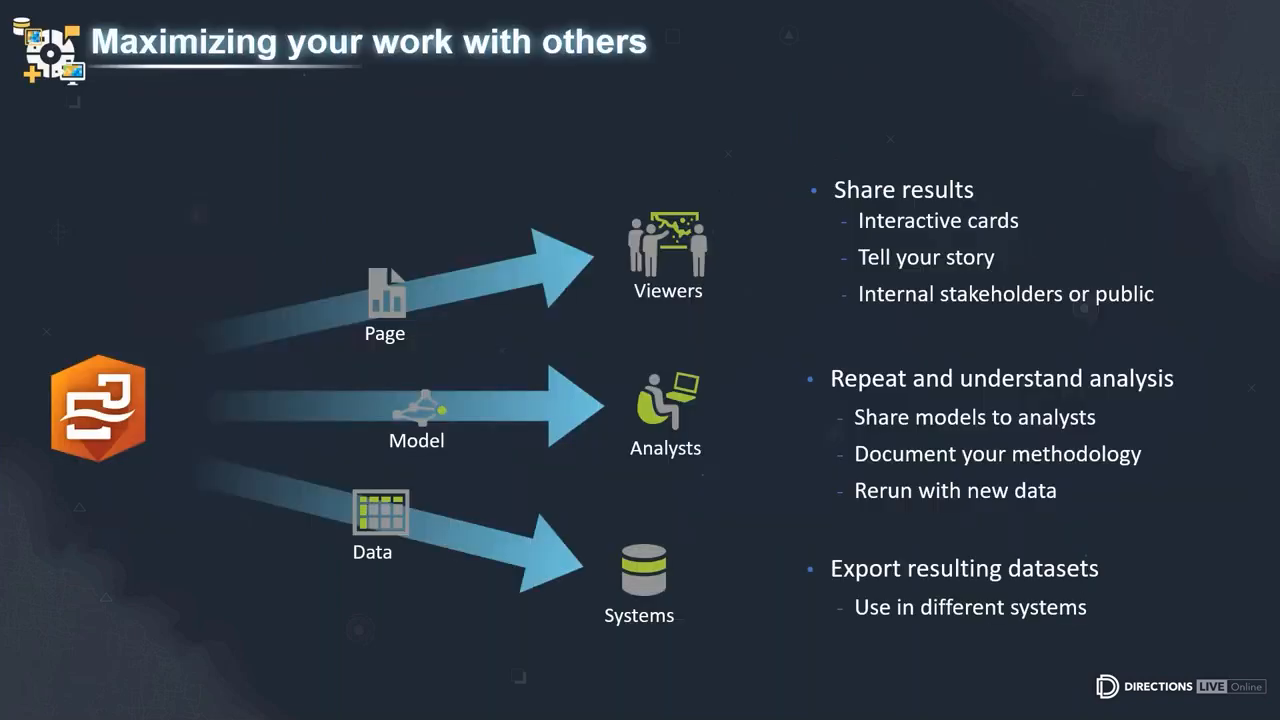
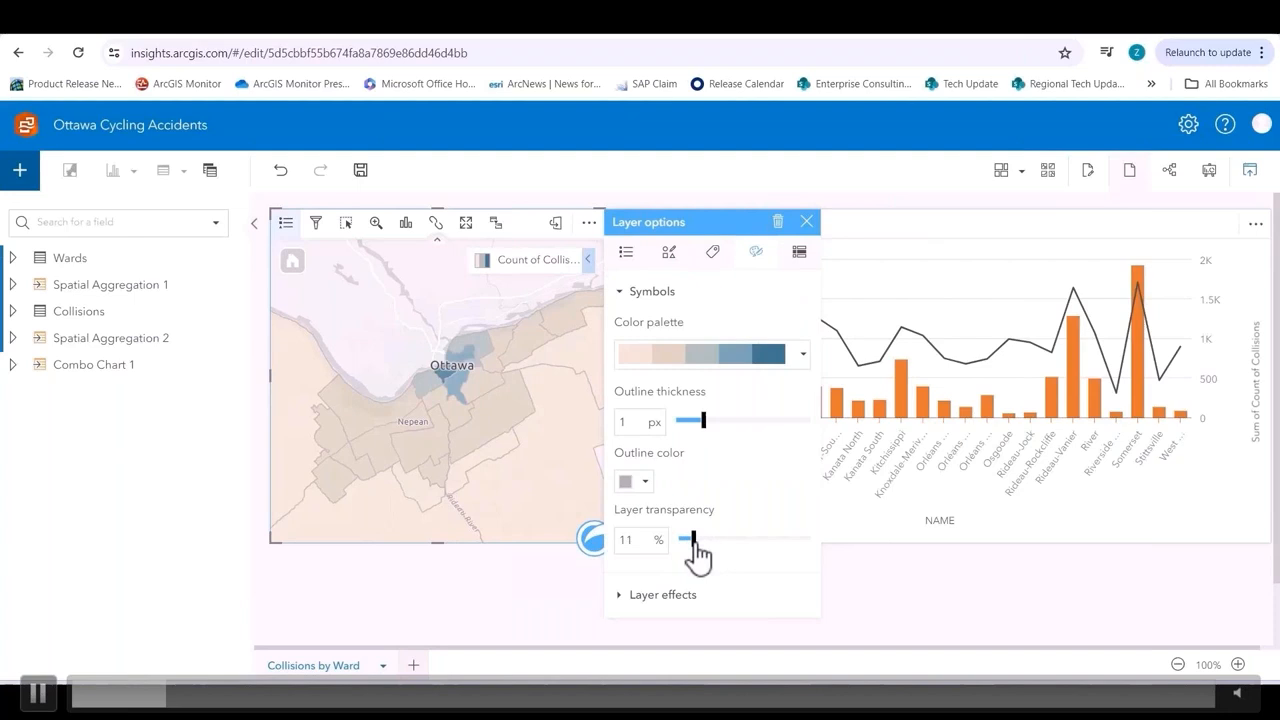
Step: Set the map layer's transparency to 38% and close the layer options
{"action": "left_click", "coordinate": [729, 540]}
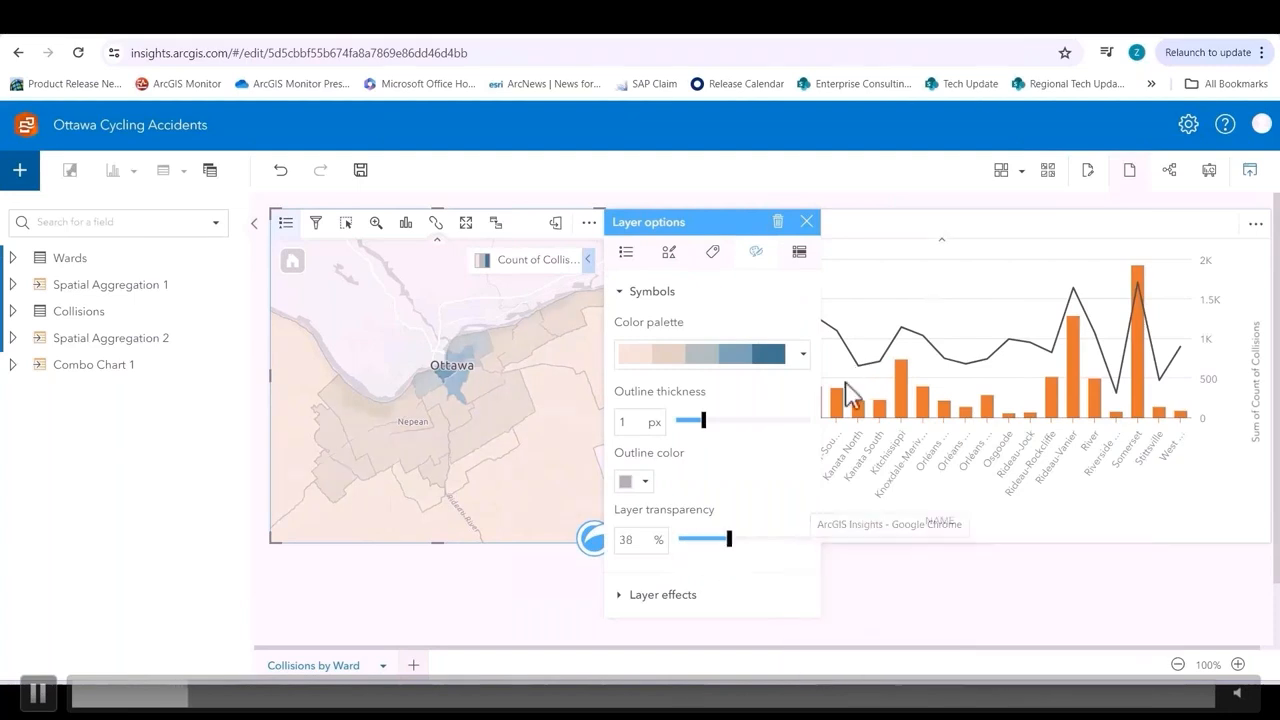
{"action": "left_click", "coordinate": [806, 222]}
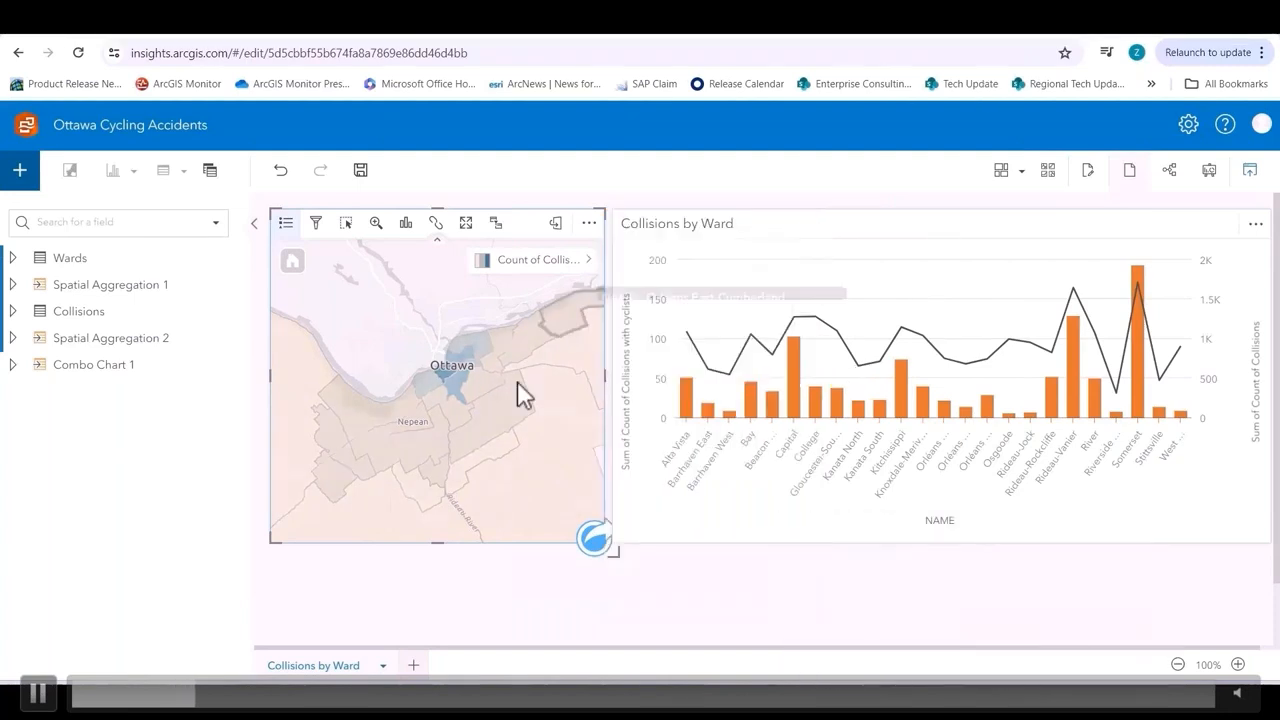
{"action": "scroll", "coordinate": [515, 400], "scroll_direction": "down", "scroll_amount": 1}
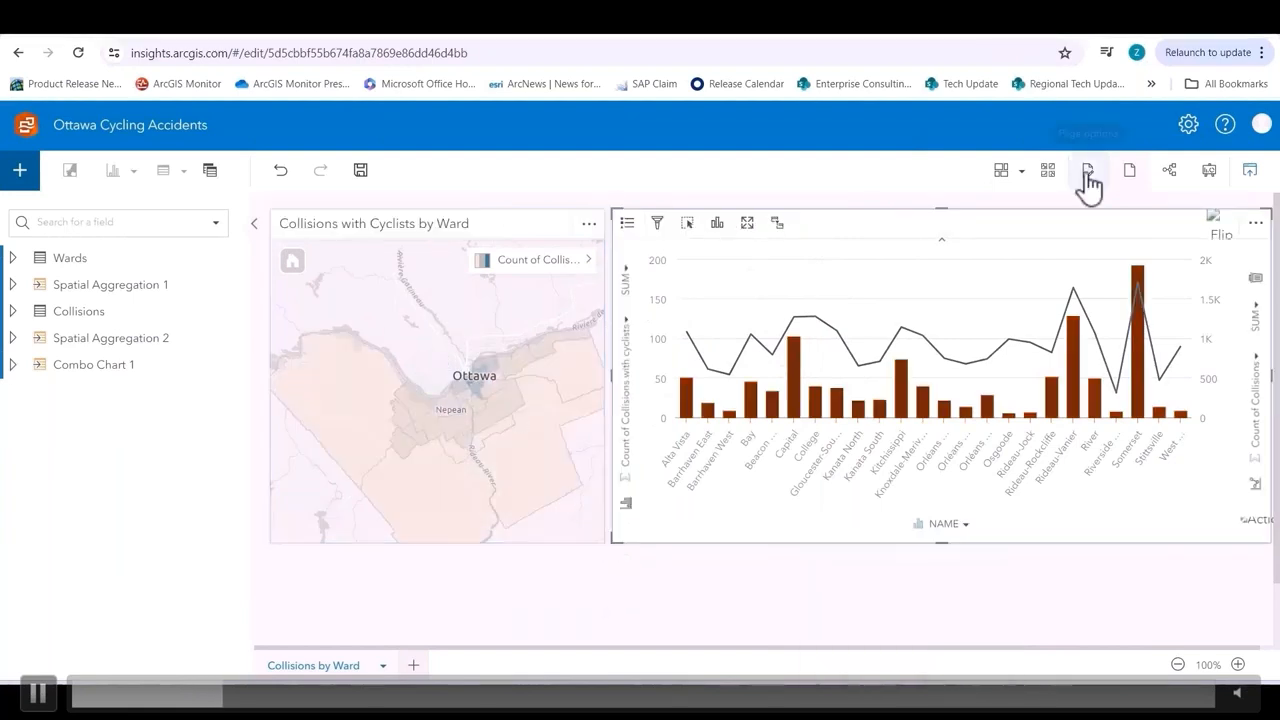
Step: Set the page background color to #C9C1BA
{"action": "left_click", "coordinate": [1089, 178]}
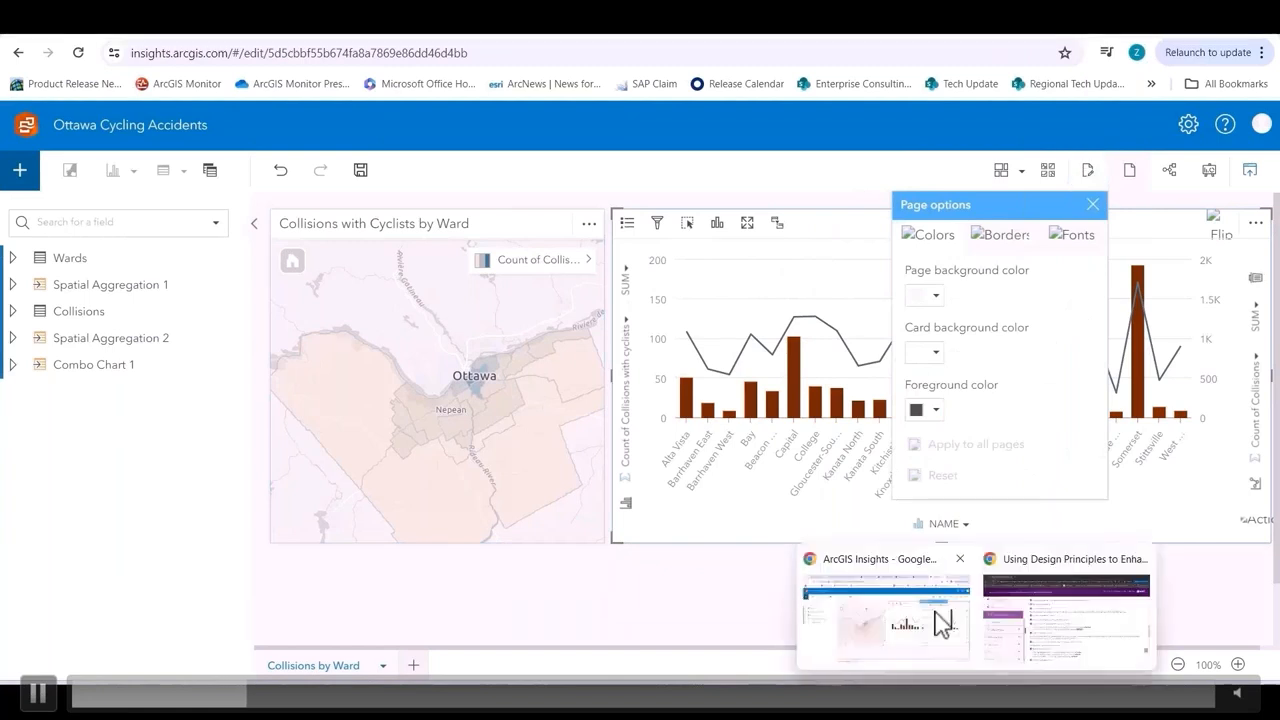
{"action": "left_click", "coordinate": [930, 295]}
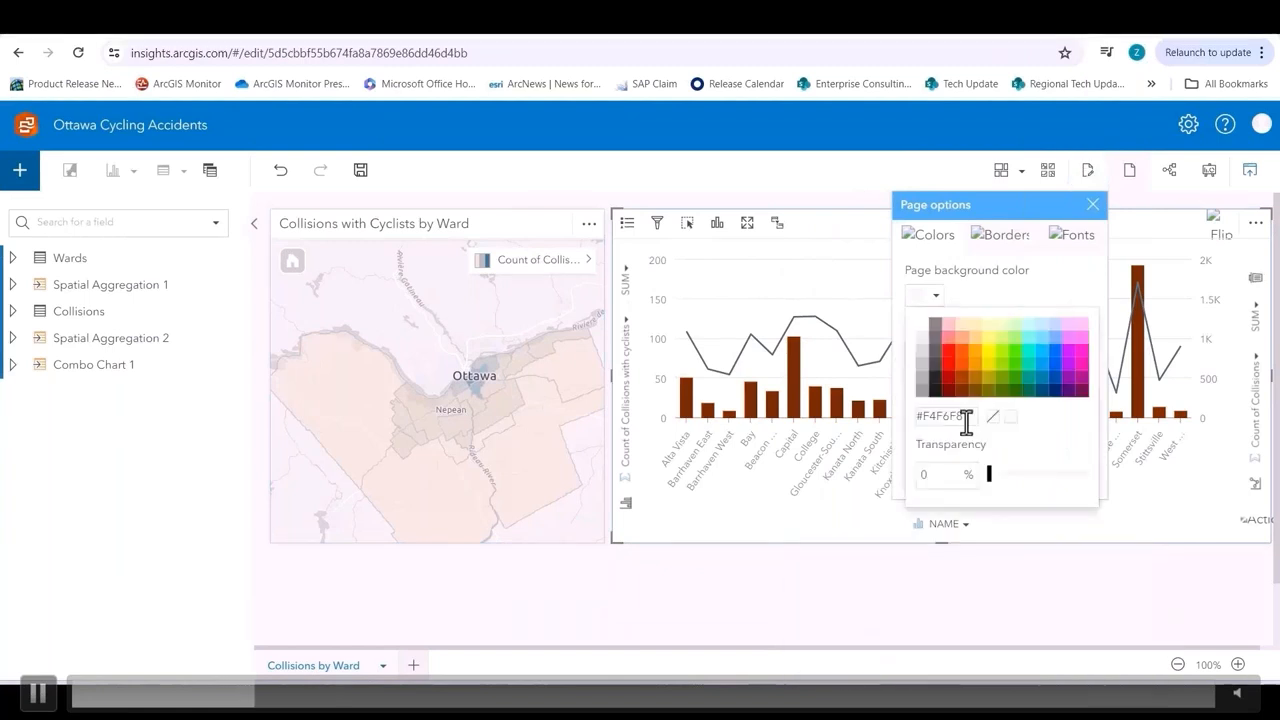
{"action": "left_click", "coordinate": [897, 424]}
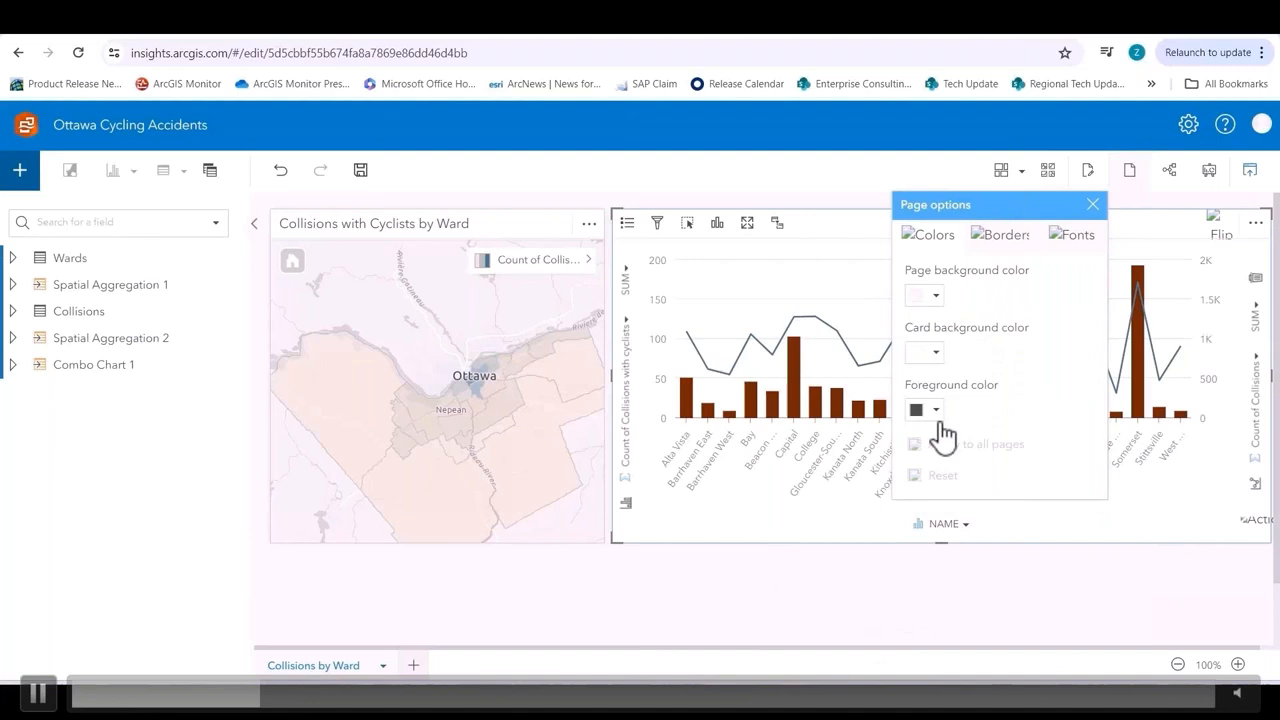
{"action": "left_click", "coordinate": [940, 350]}
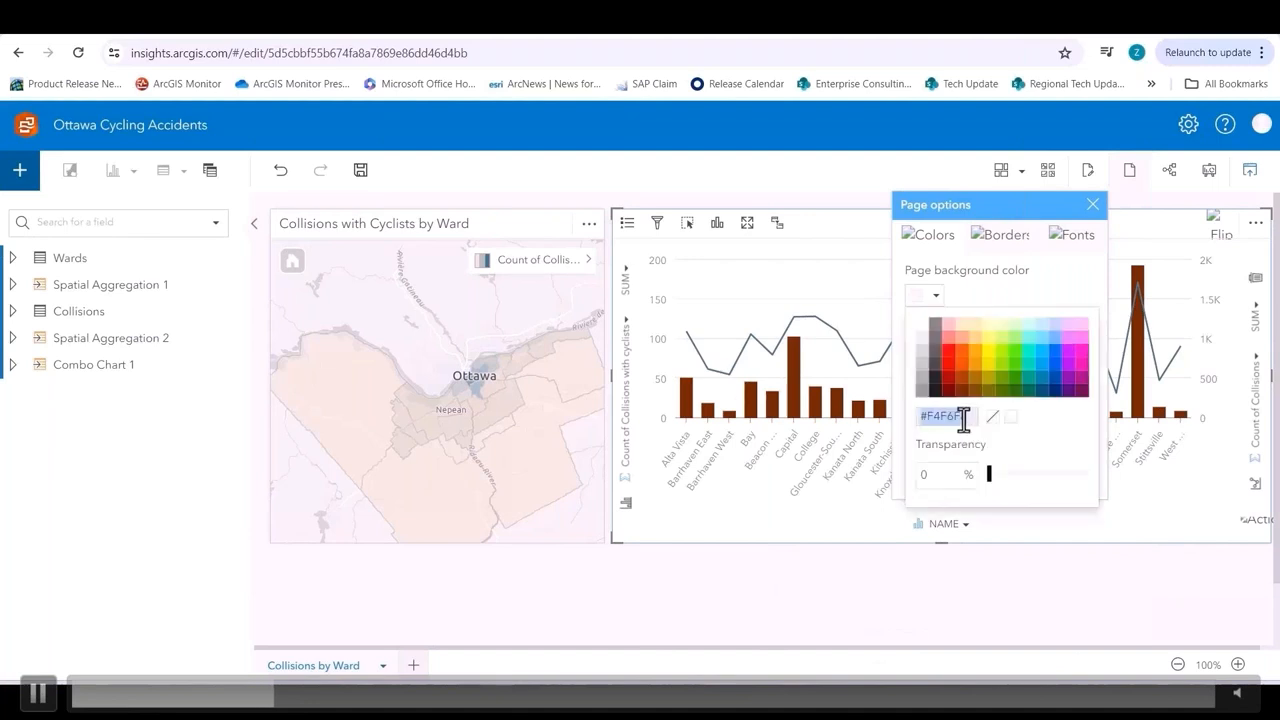
{"action": "type", "text": "#C9C1BA"}
{"action": "key", "text": "Return"}
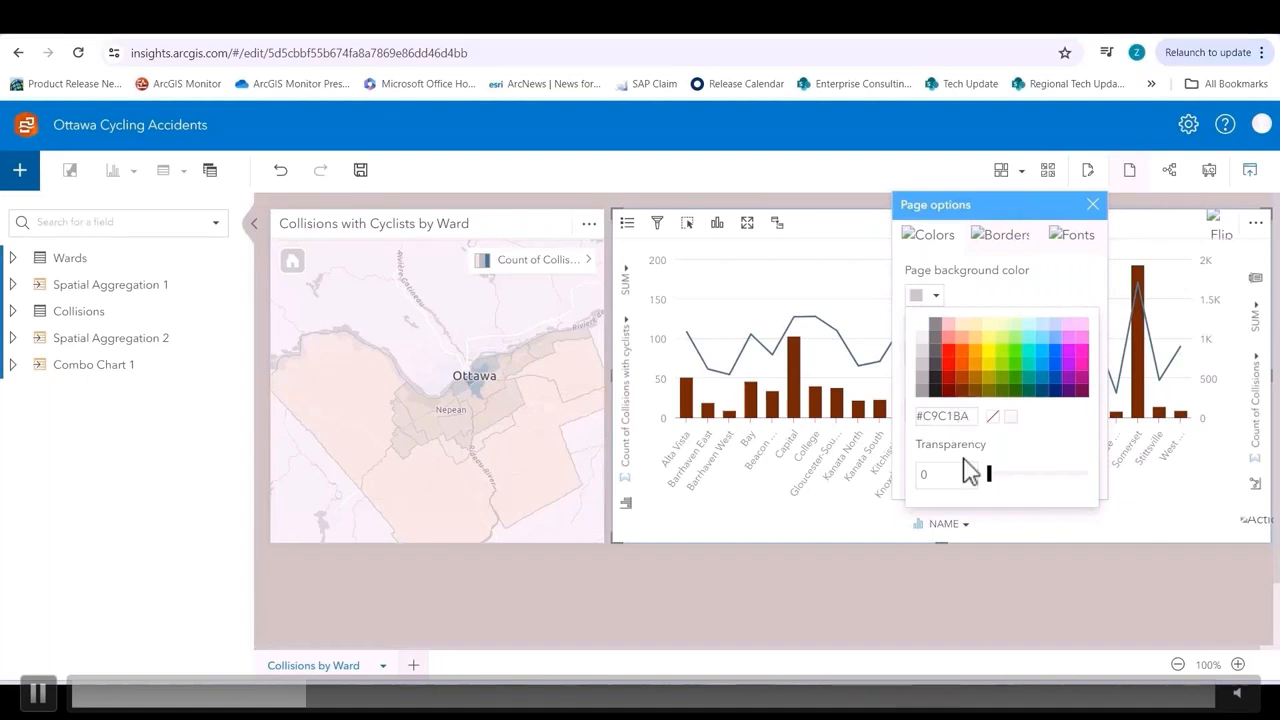
Step: Set the page's card background color to #EFEFEF and close the page options
{"action": "left_click", "coordinate": [998, 312]}
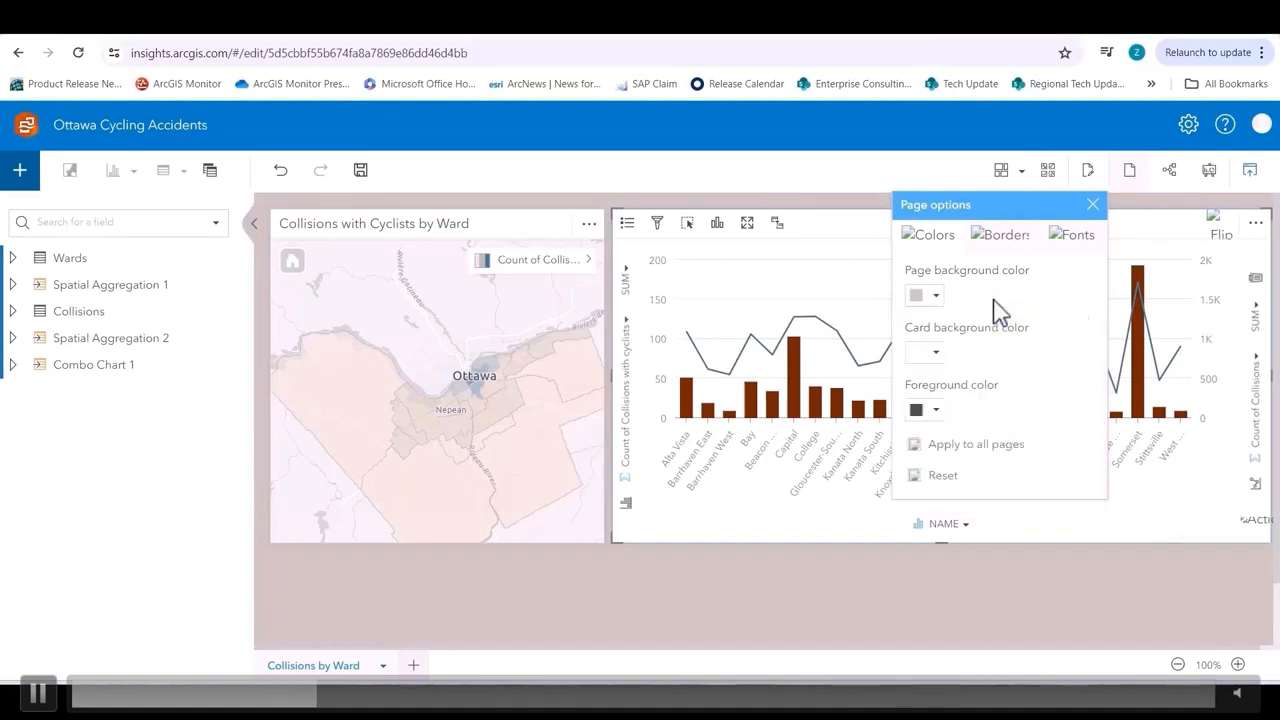
{"action": "left_click", "coordinate": [932, 358]}
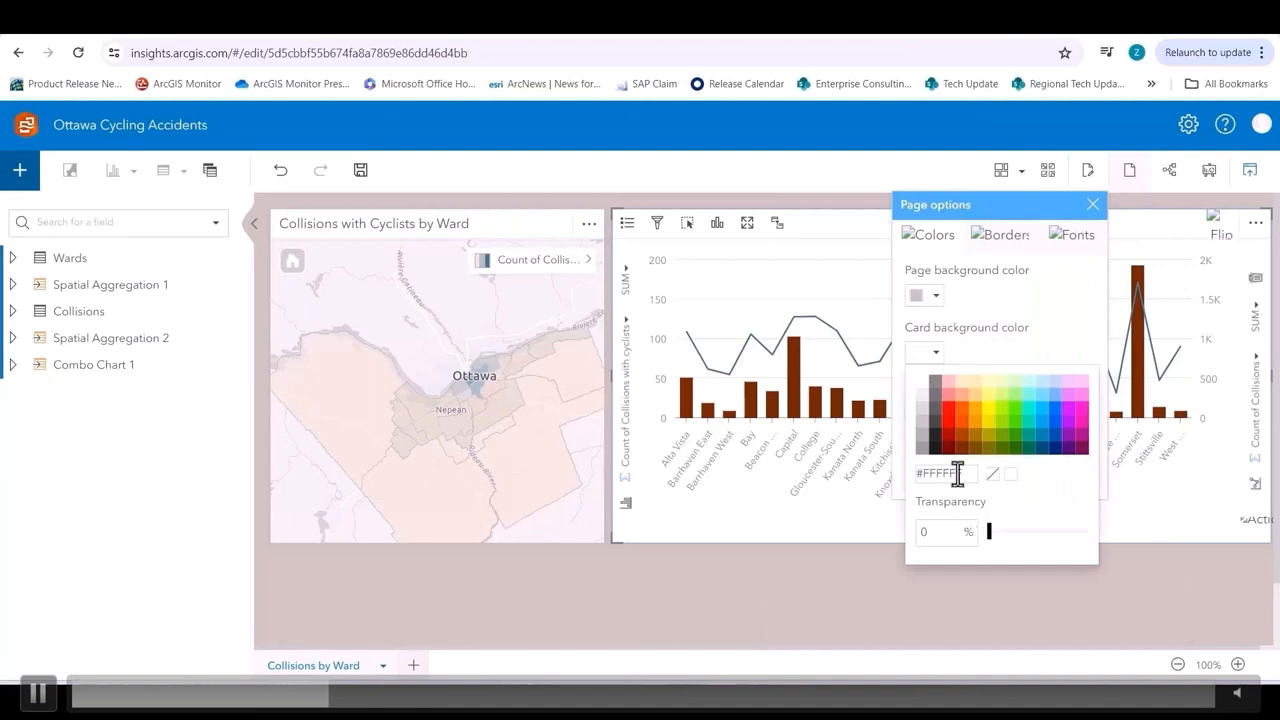
{"action": "triple_click", "coordinate": [961, 474]}
{"action": "type", "text": "#EFEFEF"}
{"action": "key", "text": "Return"}
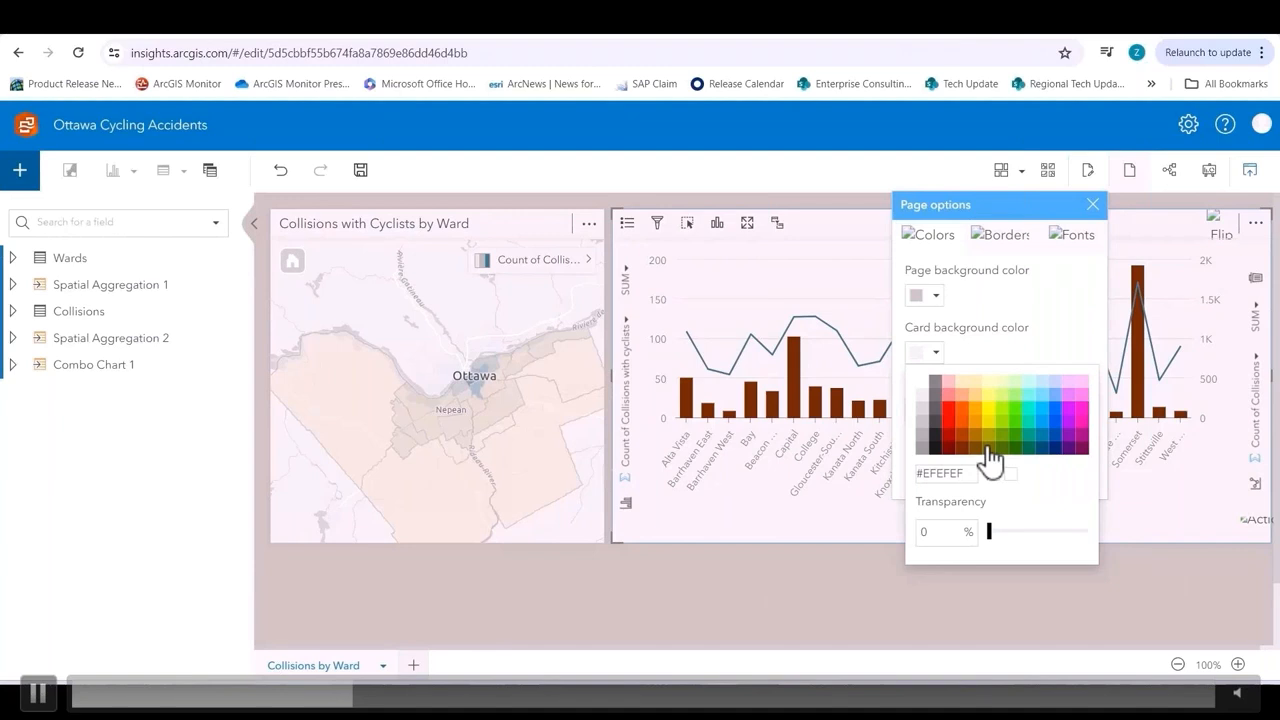
{"action": "left_click", "coordinate": [1093, 205]}
Step: Move the Collisions by Ward chart card below the map and widen the map card to match the chart's width
{"action": "mouse_move", "coordinate": [985, 678]}
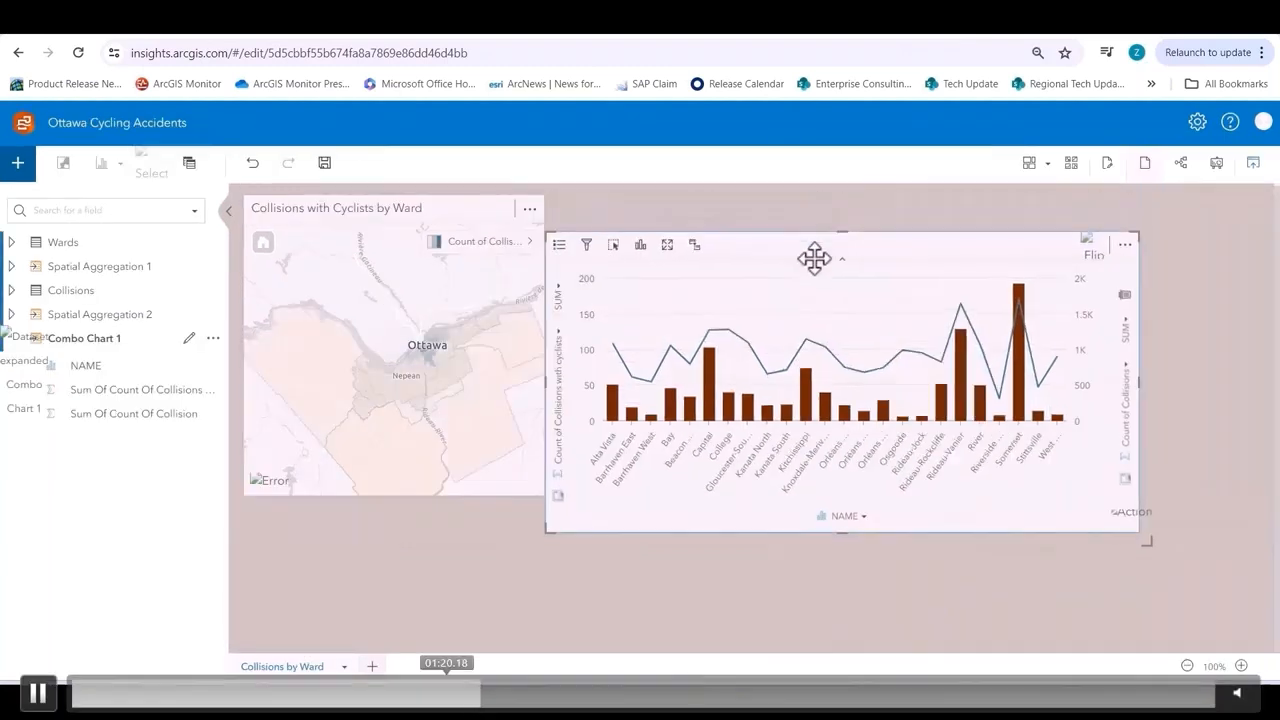
{"action": "left_click_drag", "start_coordinate": [814, 259], "coordinate": [511, 520]}
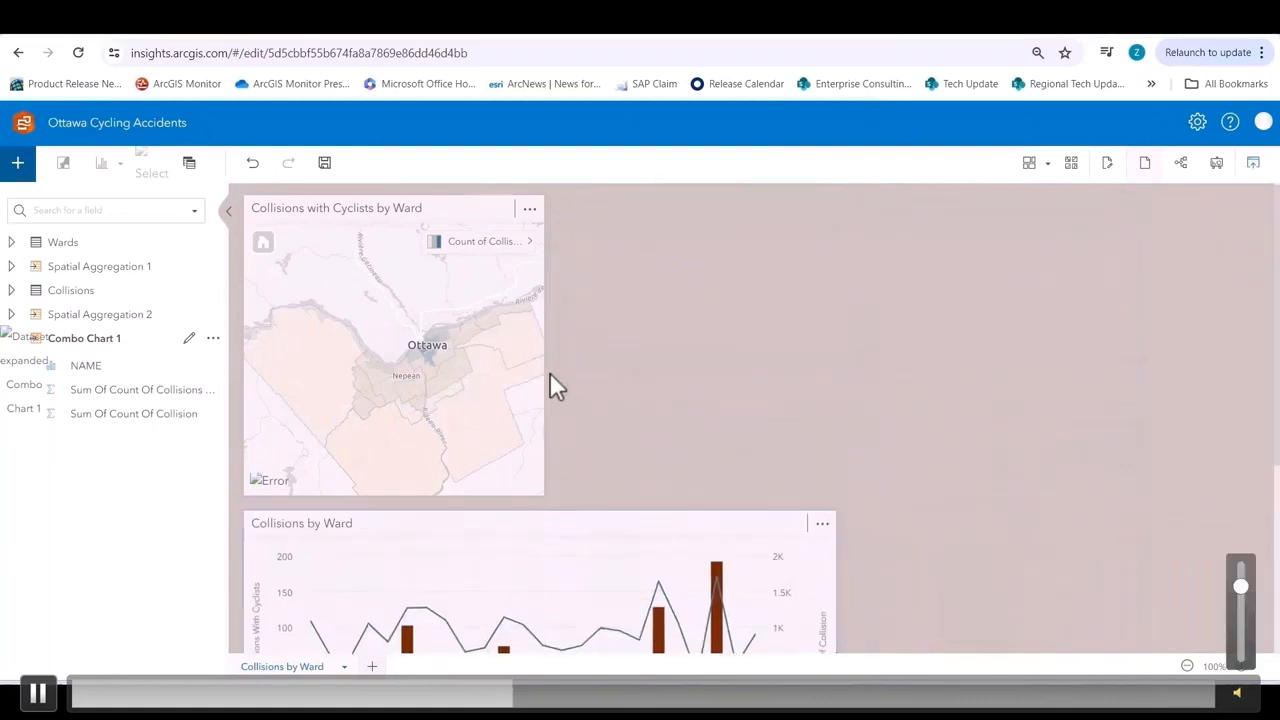
{"action": "mouse_move", "coordinate": [536, 378]}
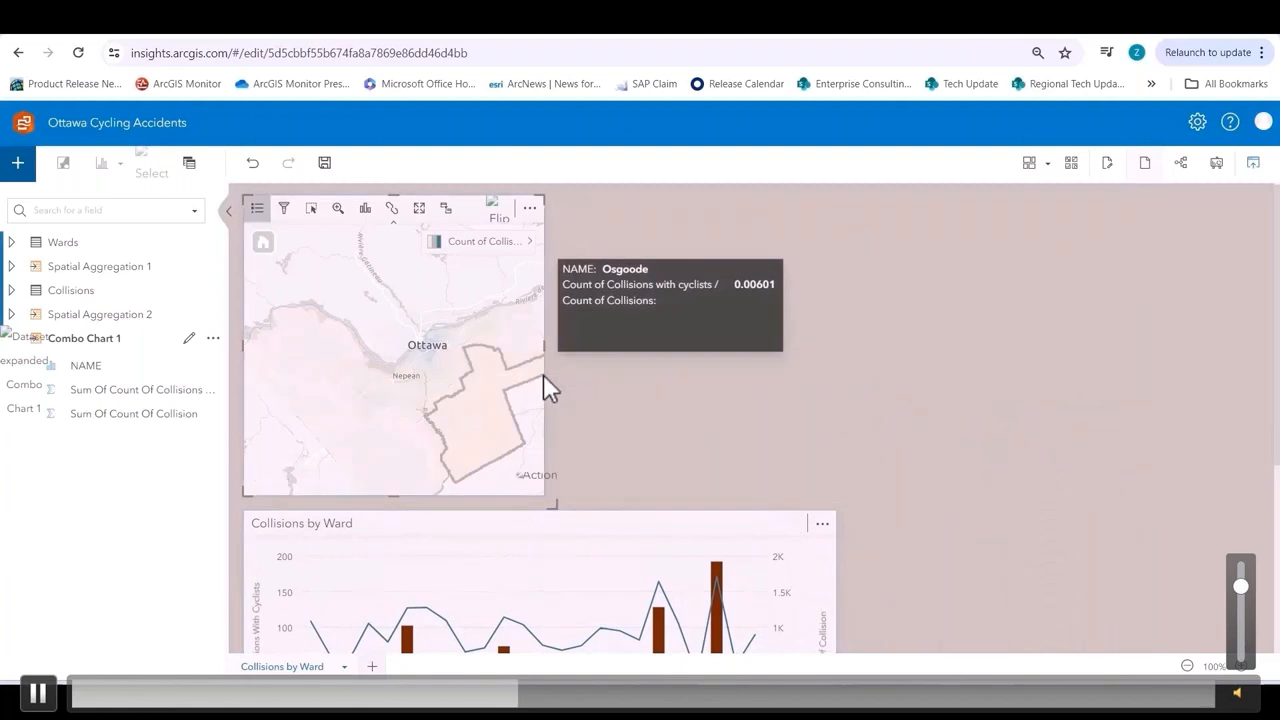
{"action": "left_click_drag", "start_coordinate": [543, 345], "coordinate": [834, 362]}
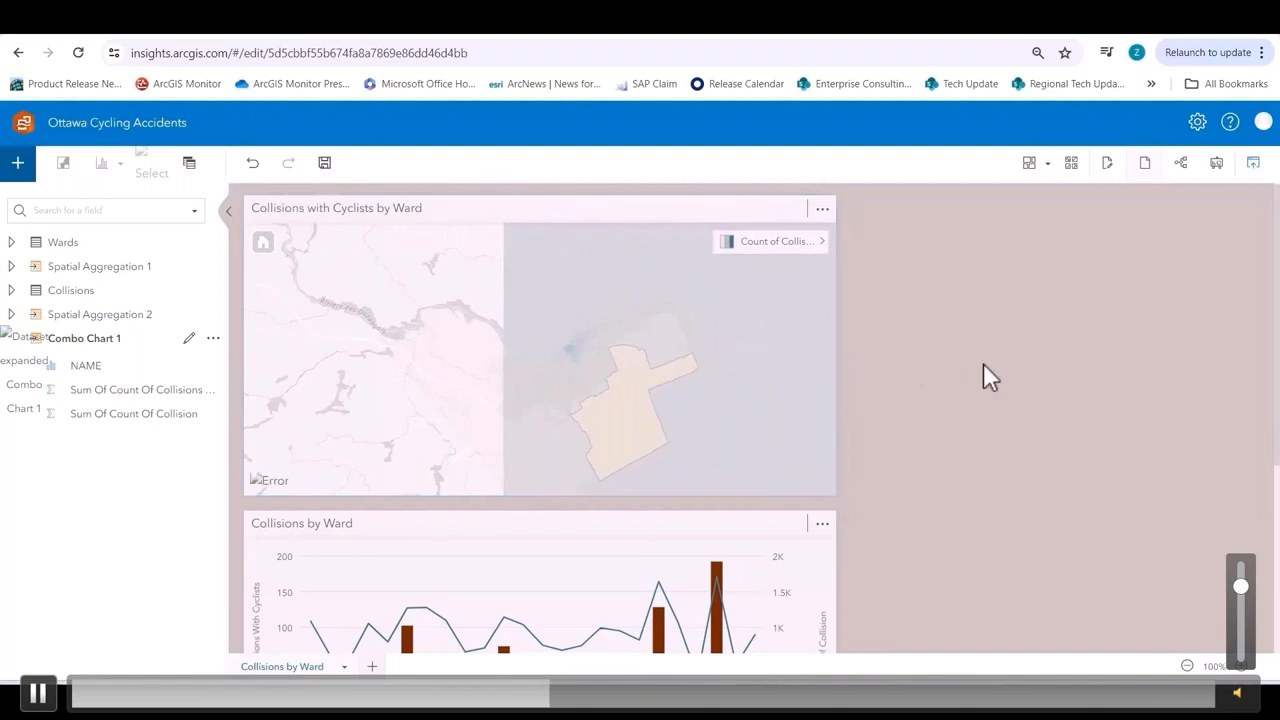
Step: Rename Combo Chart 1's two sum fields as Collisions with cyclists and Total collisions
{"action": "left_click", "coordinate": [184, 394]}
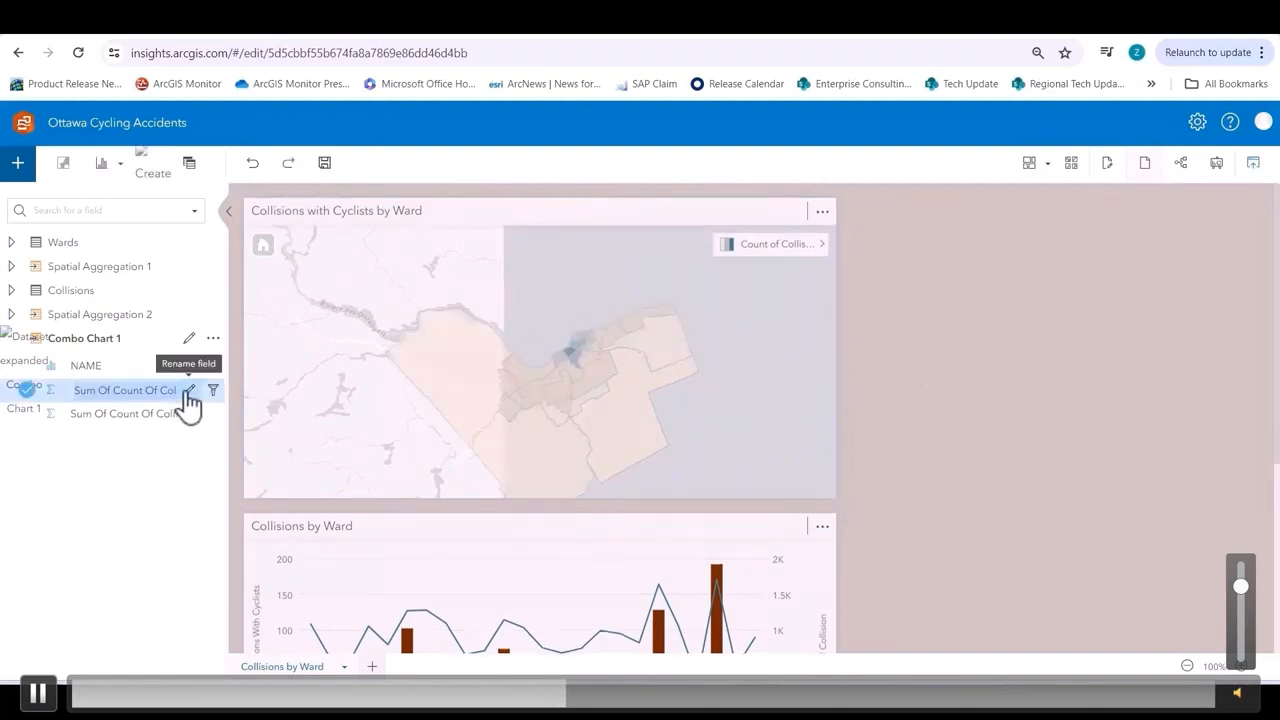
{"action": "type", "text": "Collisions with cyclists"}
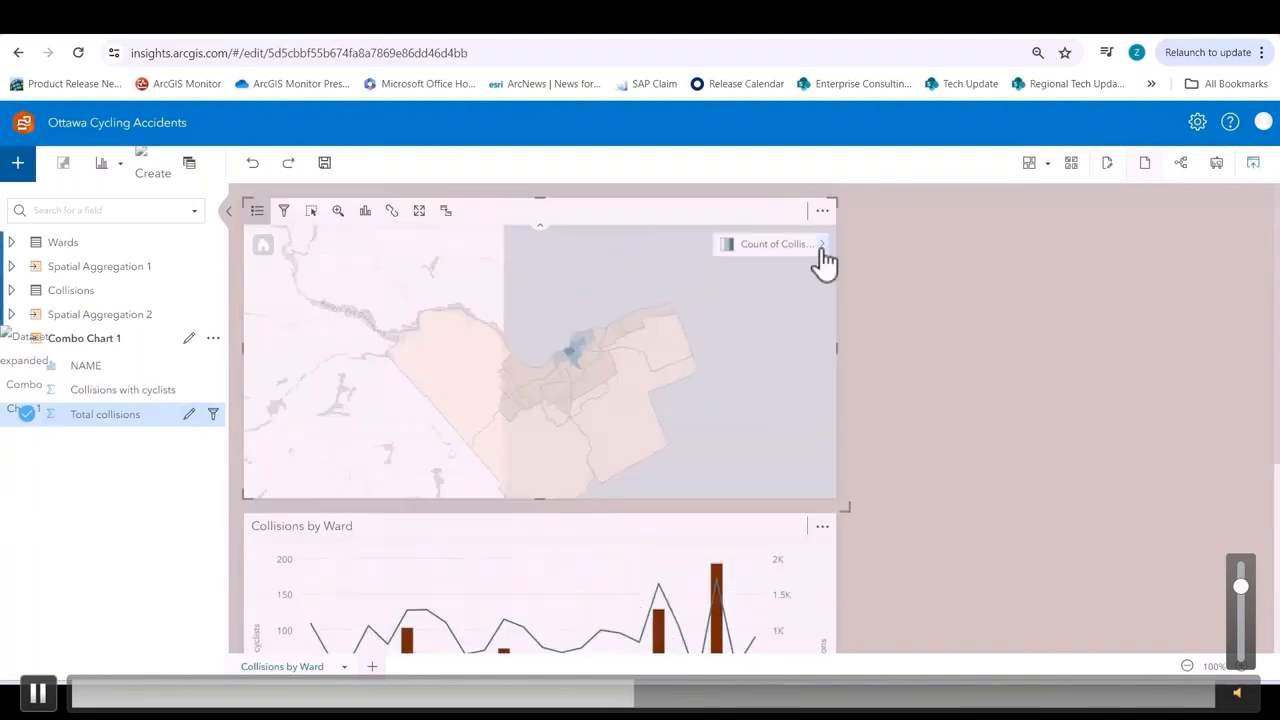
Step: Pop out the map layer's legend as a card without a title and move it to the empty area beside the map
{"action": "left_click", "coordinate": [821, 250]}
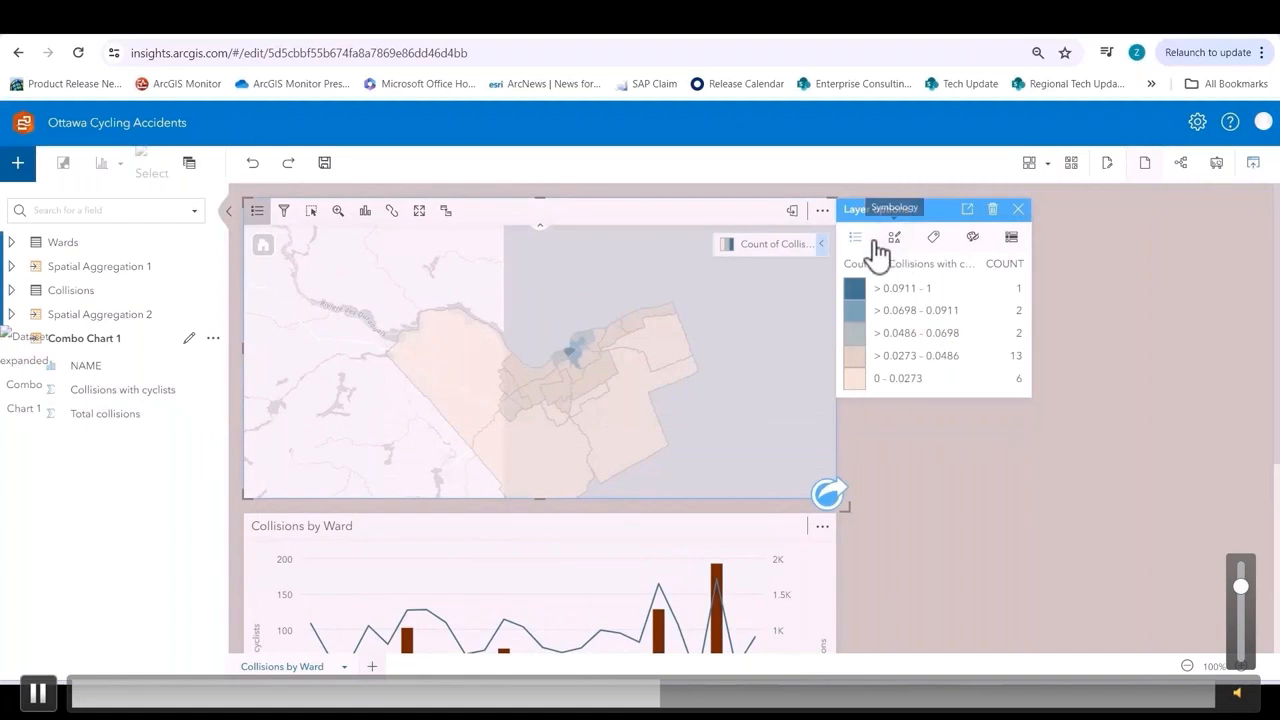
{"action": "left_click", "coordinate": [967, 210]}
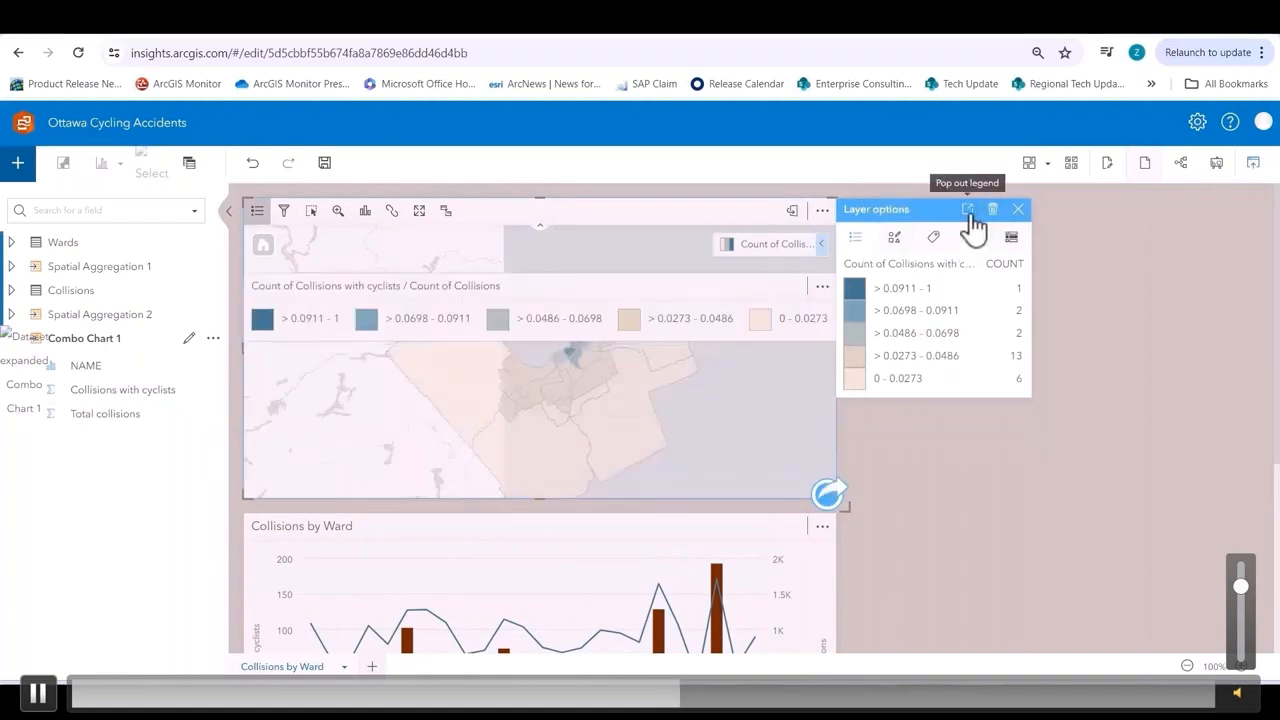
{"action": "left_click", "coordinate": [540, 285]}
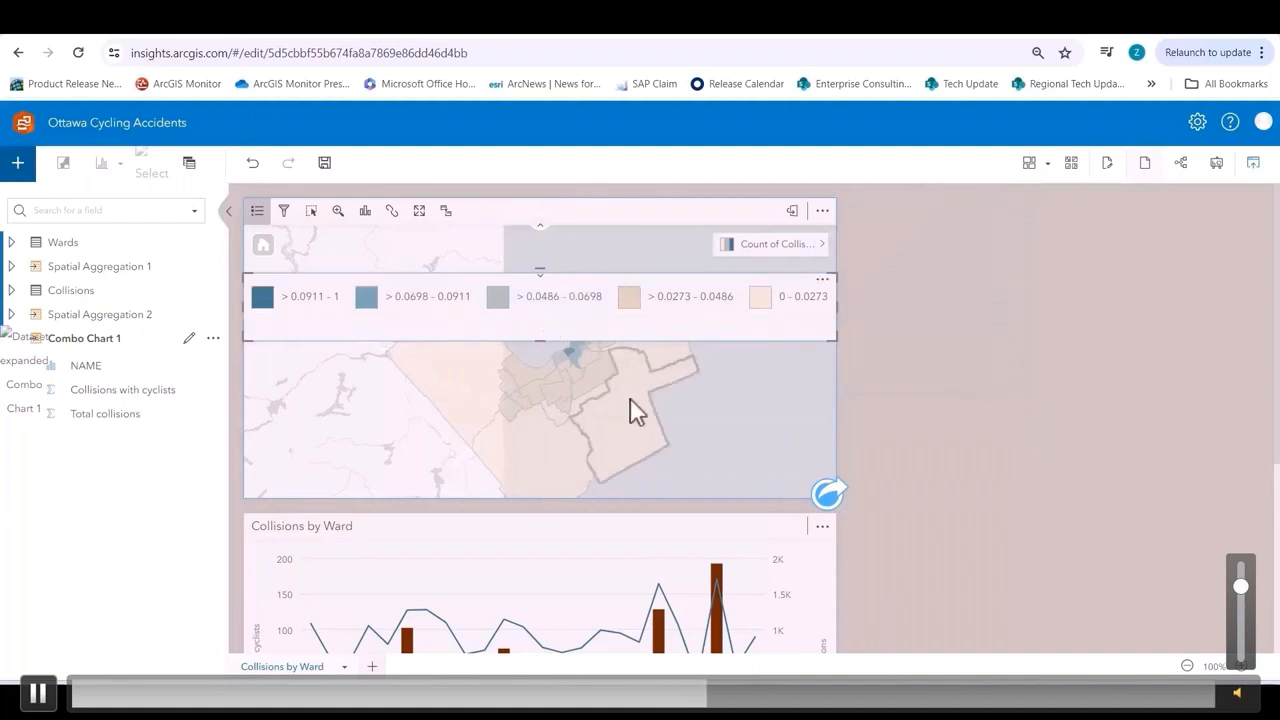
{"action": "left_click_drag", "start_coordinate": [583, 280], "coordinate": [1172, 407]}
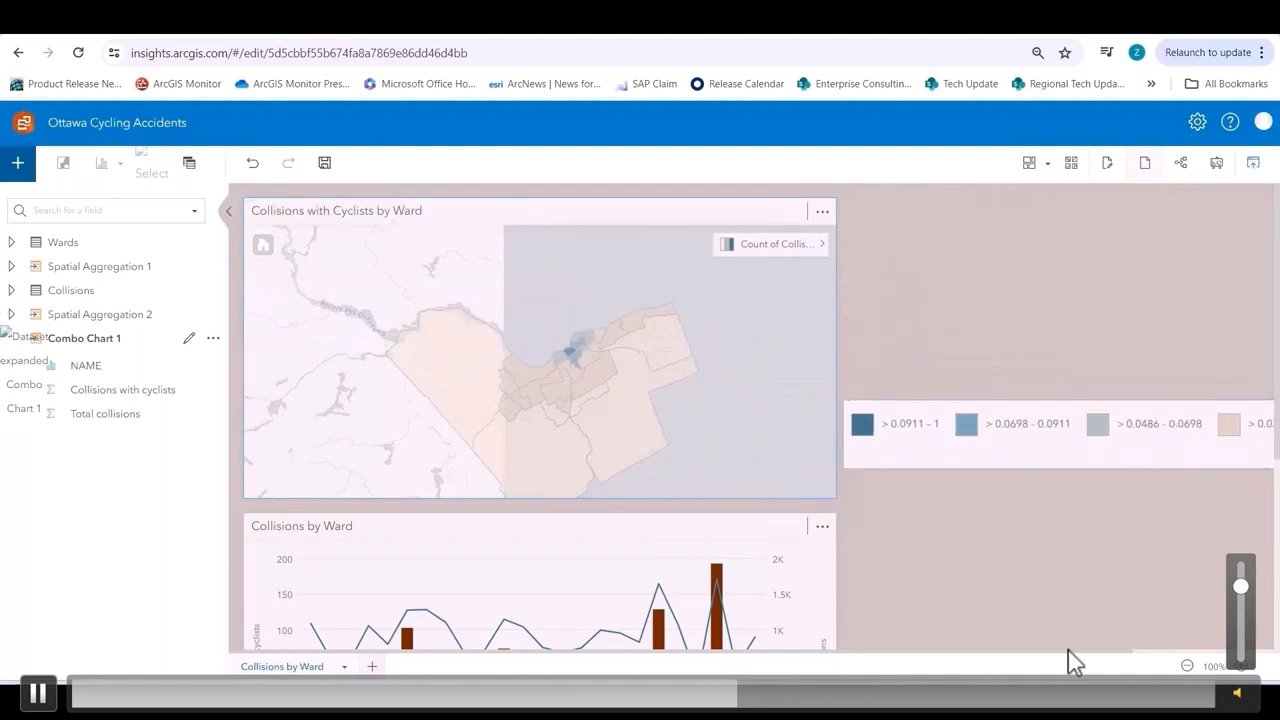
Step: Resize the legend card to a narrow vertical list fitting all five classes and align it with the map card's upper edge
{"action": "left_click_drag", "start_coordinate": [1094, 660], "coordinate": [1275, 635]}
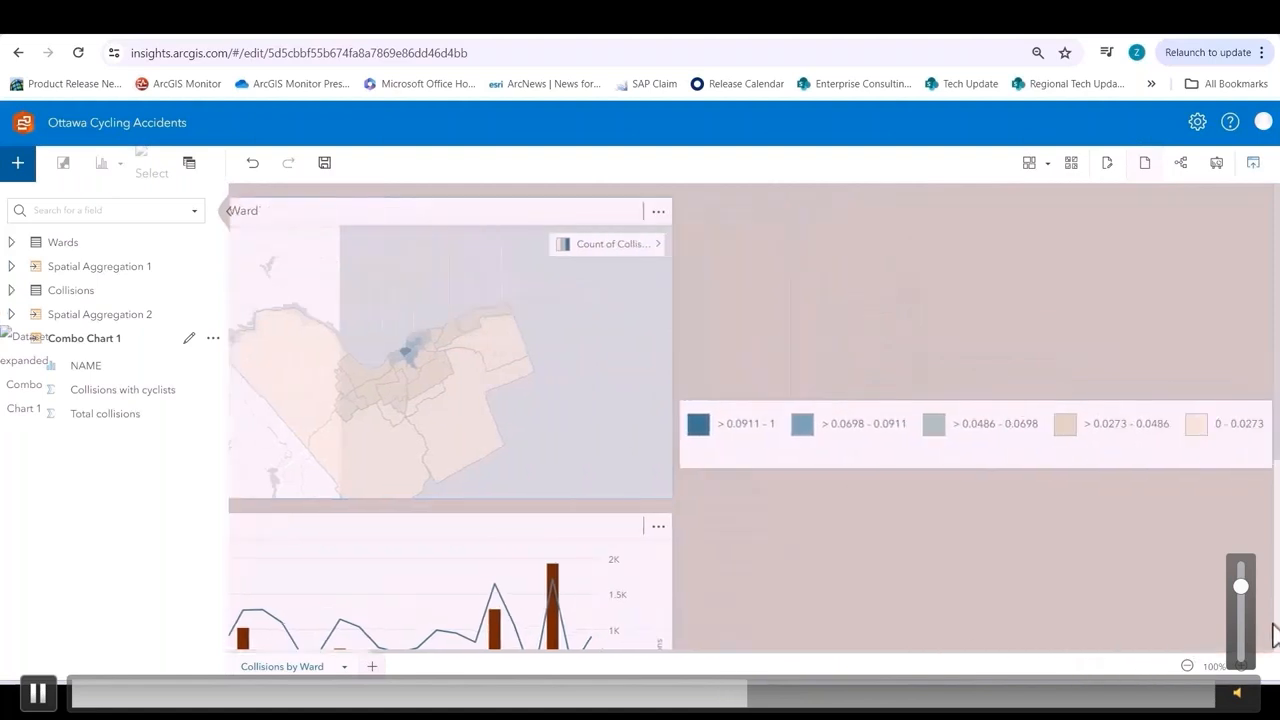
{"action": "left_click", "coordinate": [1224, 460]}
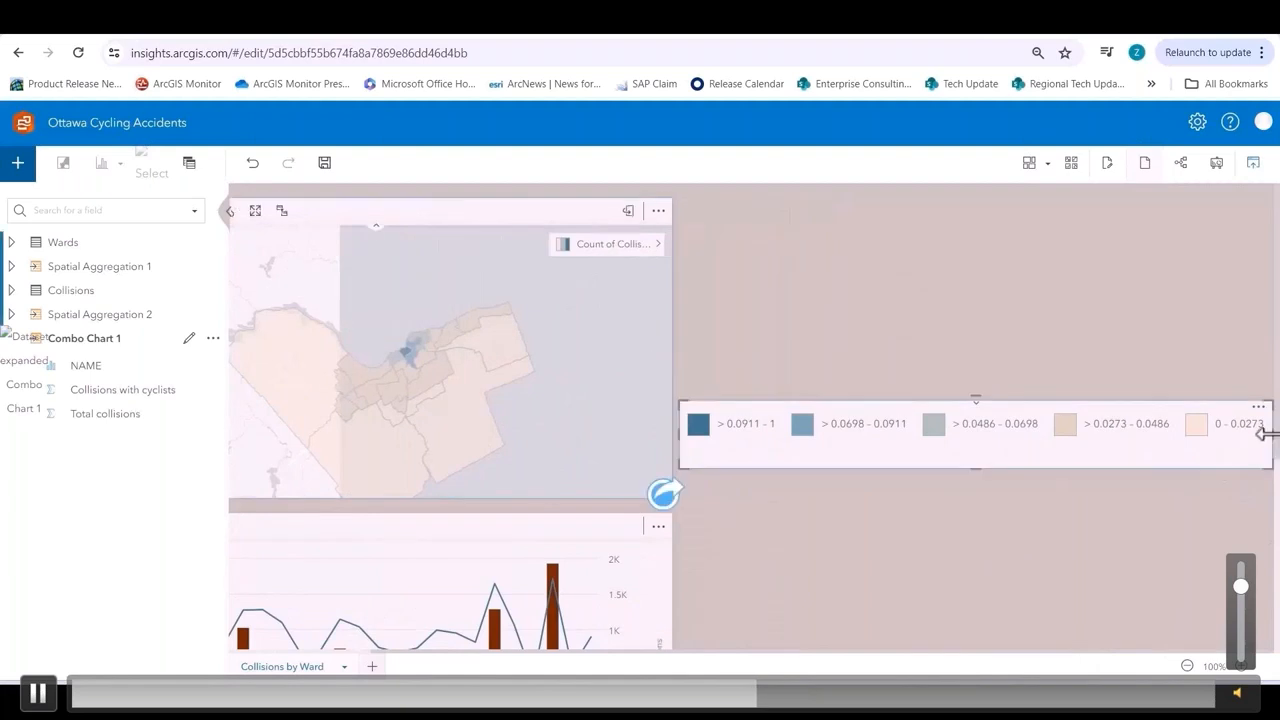
{"action": "left_click_drag", "start_coordinate": [1270, 434], "coordinate": [857, 449]}
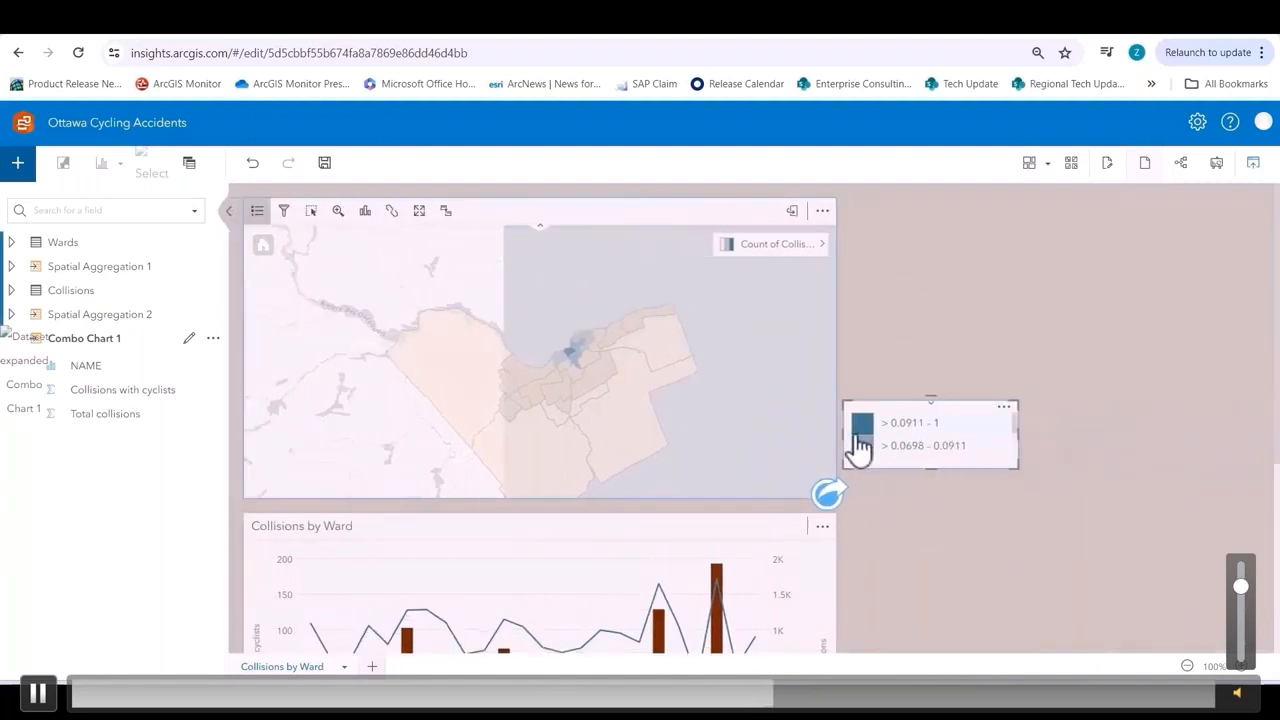
{"action": "left_click_drag", "start_coordinate": [928, 400], "coordinate": [920, 326]}
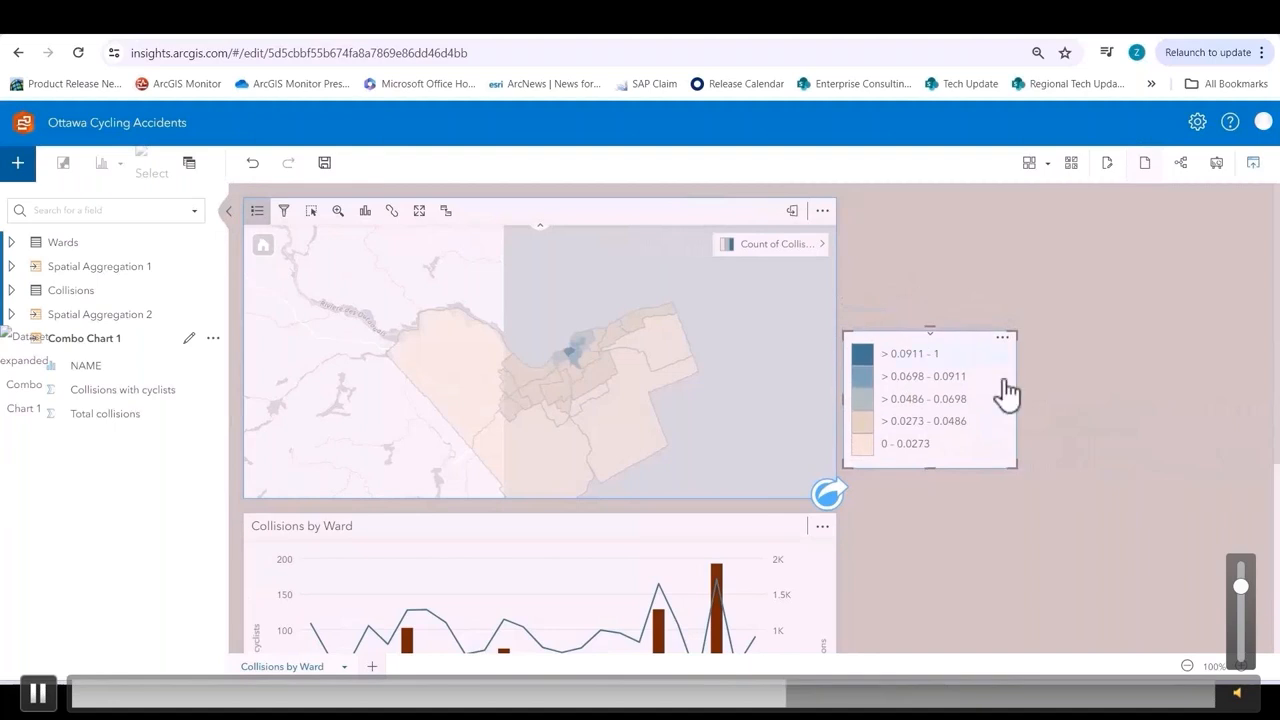
{"action": "left_click_drag", "start_coordinate": [950, 405], "coordinate": [916, 258]}
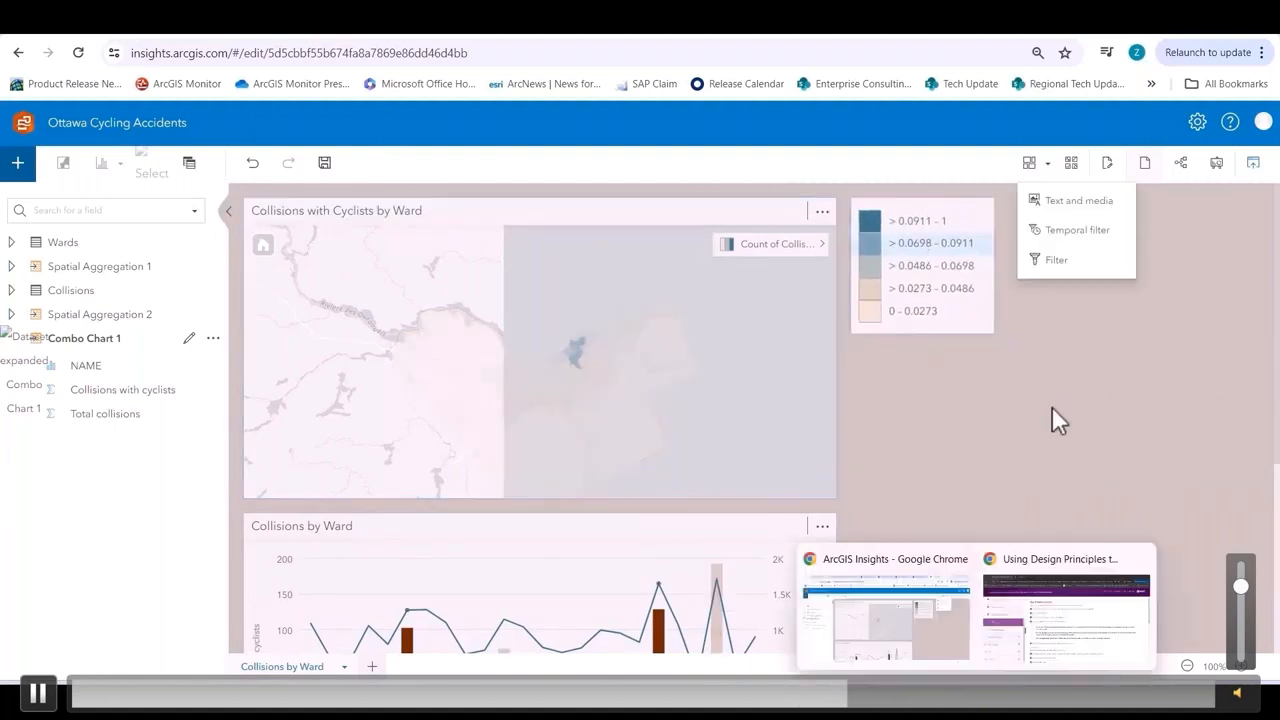
Step: Add a text and media card below the legend and paste the cycling accident description, with blank lines between its paragraphs
{"action": "left_click", "coordinate": [1070, 203]}
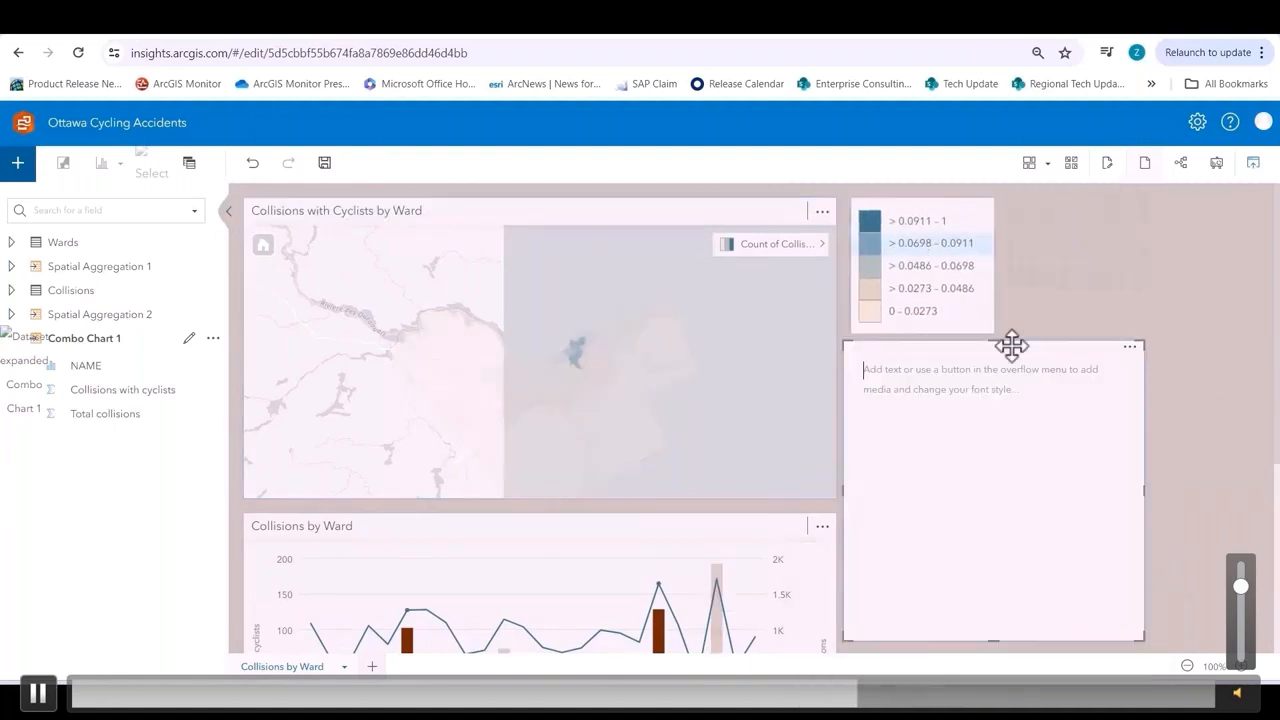
{"action": "left_click_drag", "start_coordinate": [1008, 350], "coordinate": [1016, 351]}
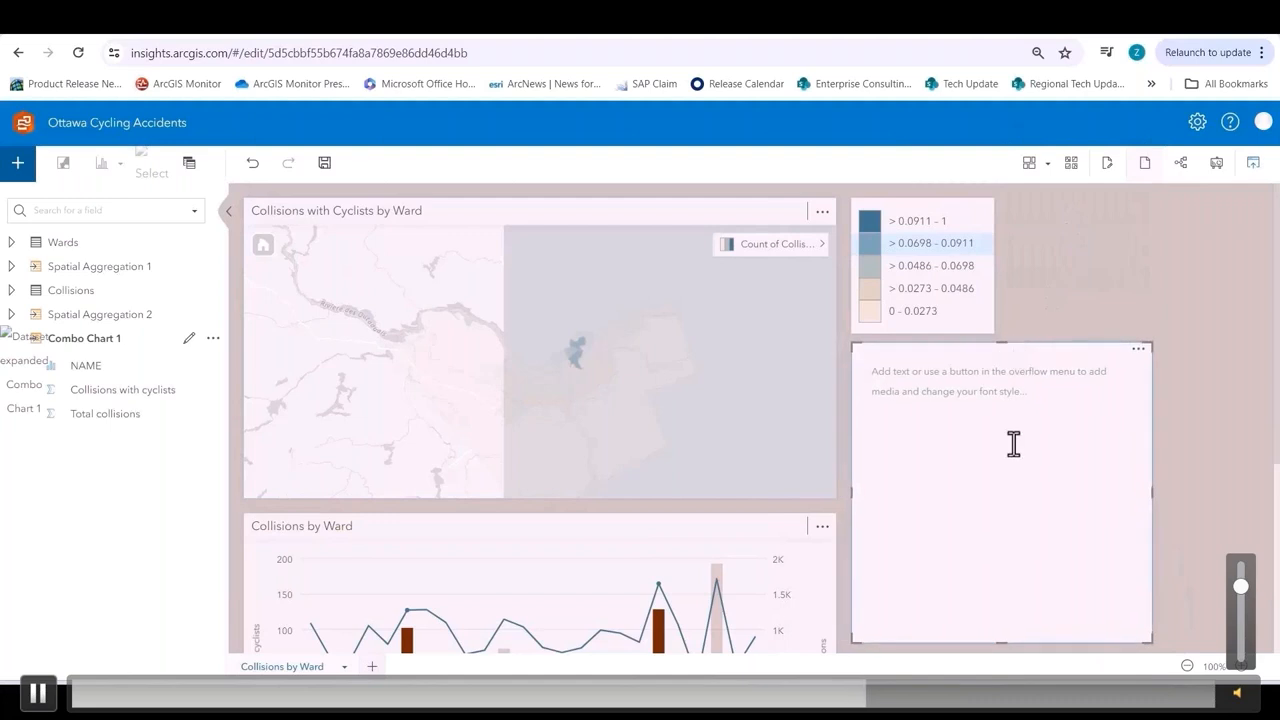
{"action": "right_click", "coordinate": [886, 367]}
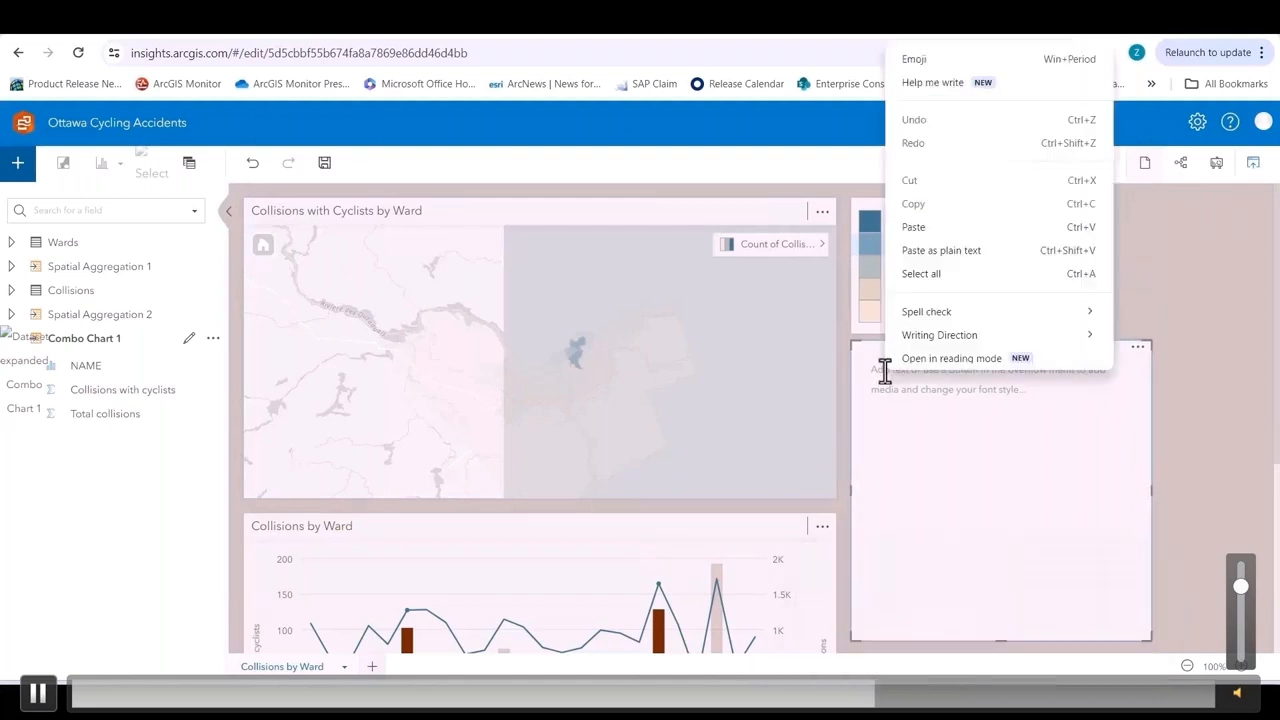
{"action": "left_click", "coordinate": [914, 246]}
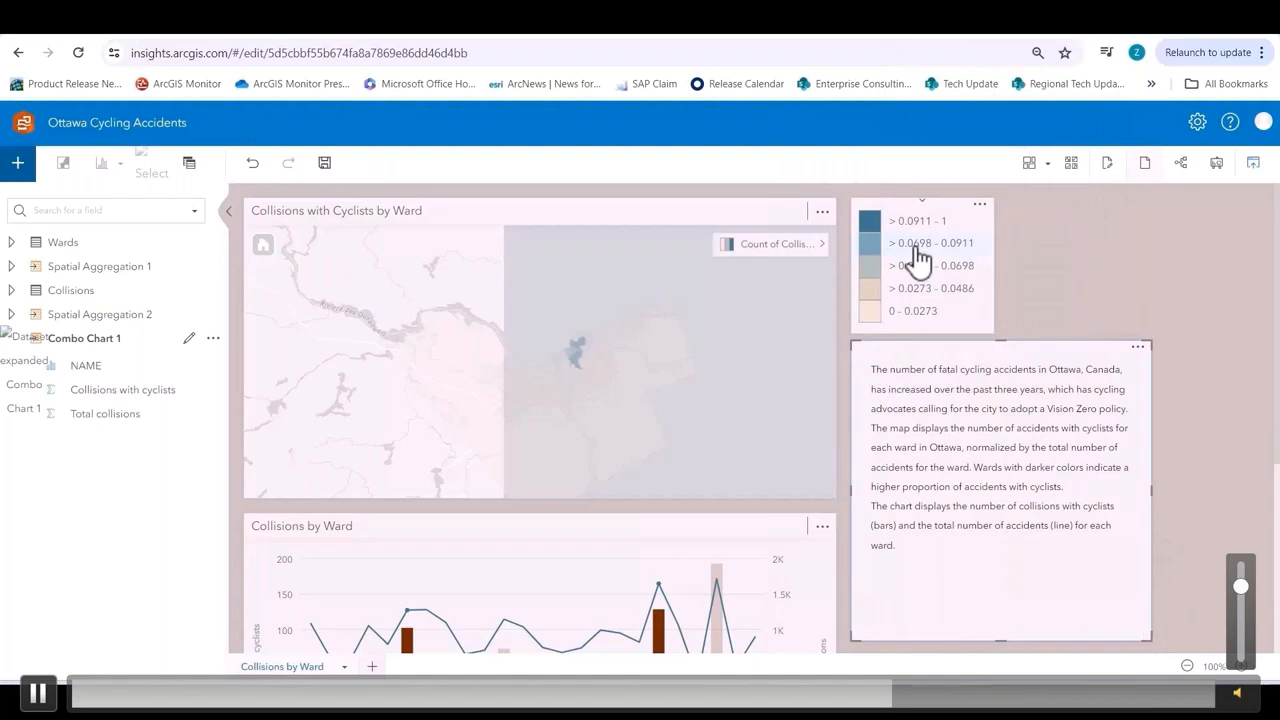
{"action": "left_click", "coordinate": [1137, 350]}
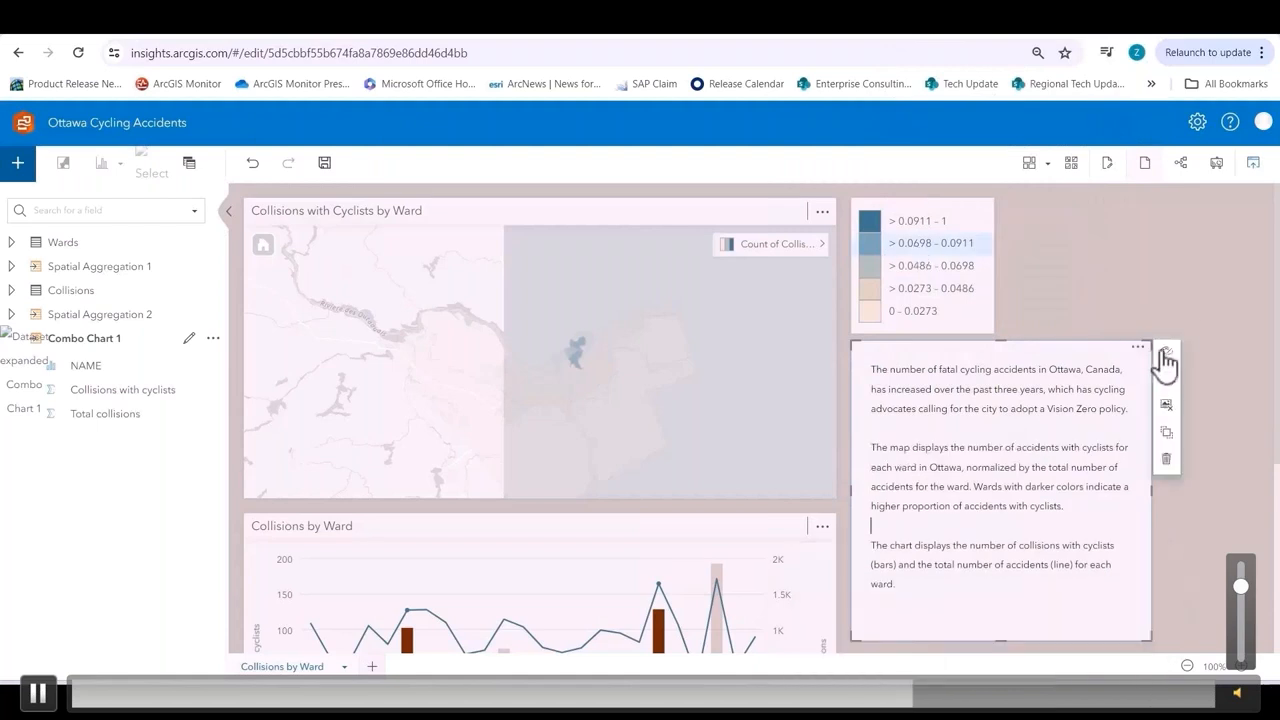
{"action": "left_click", "coordinate": [1165, 353]}
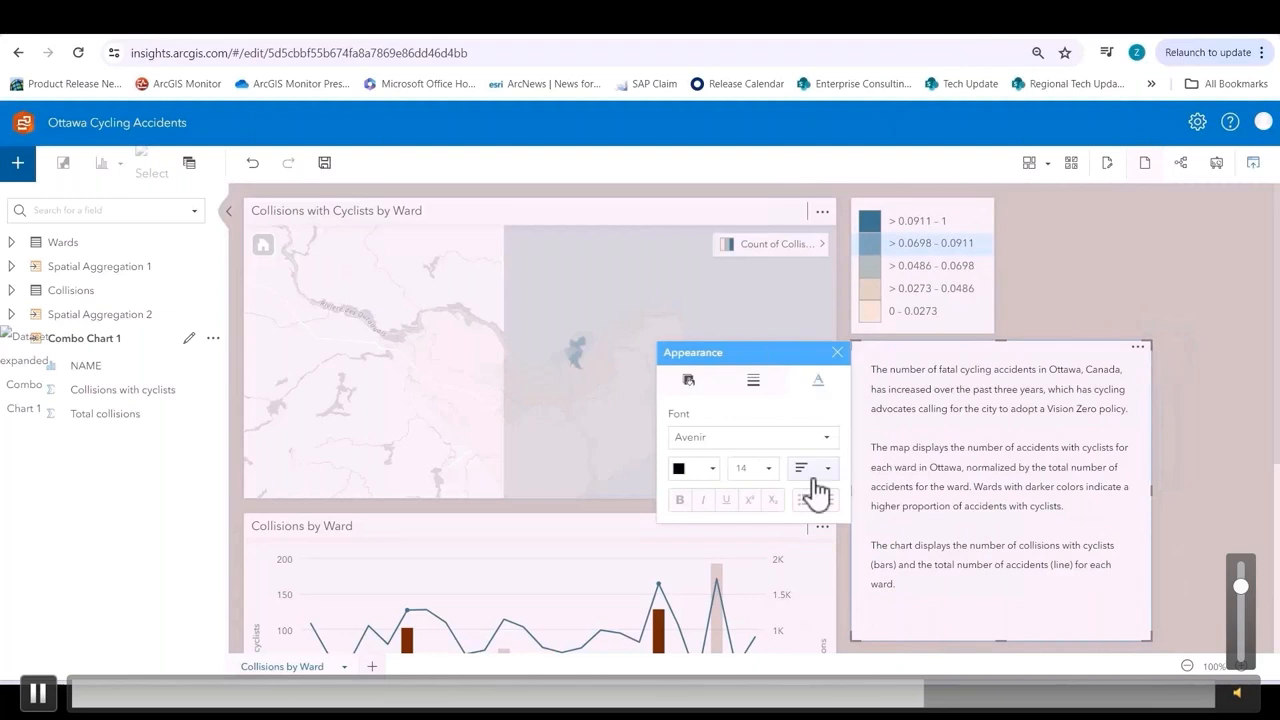
{"action": "left_click", "coordinate": [772, 476]}
{"action": "left_click", "coordinate": [874, 371]}
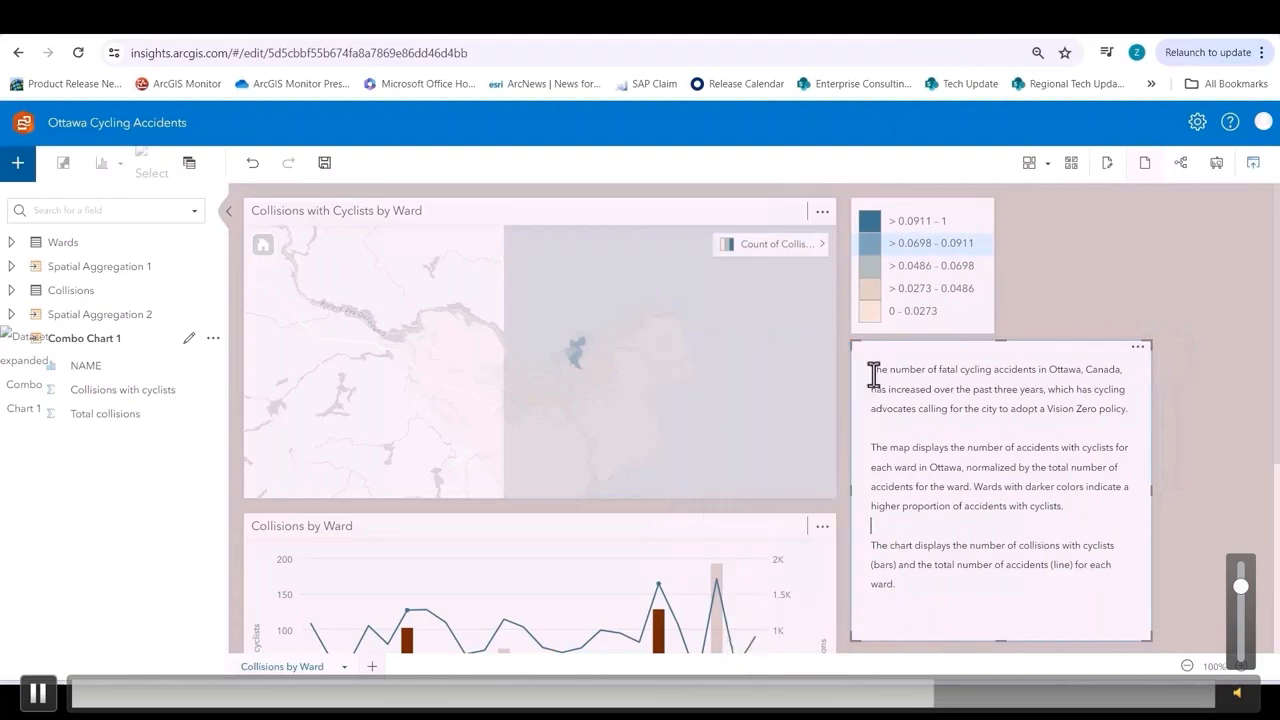
Step: Set the font size of all the text in the description card to 16 and close the appearance settings
{"action": "left_click_drag", "start_coordinate": [874, 371], "coordinate": [897, 586]}
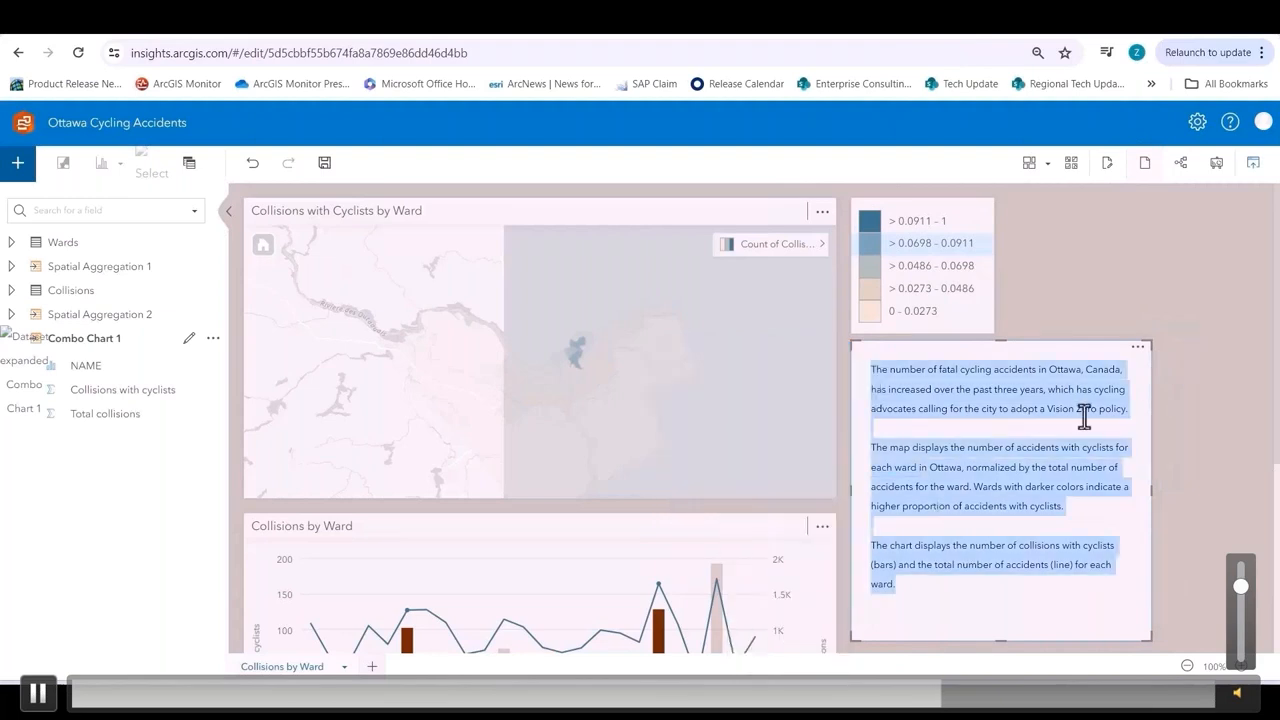
{"action": "left_click", "coordinate": [1166, 357]}
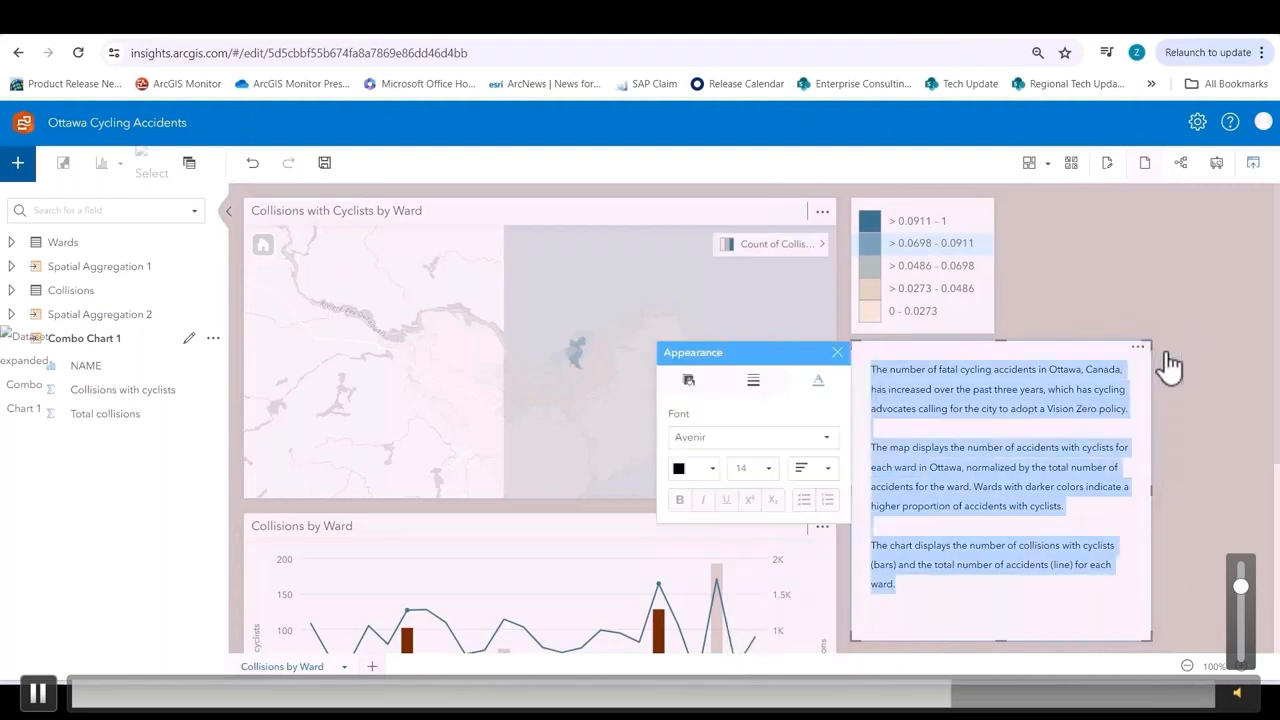
{"action": "left_click", "coordinate": [776, 487]}
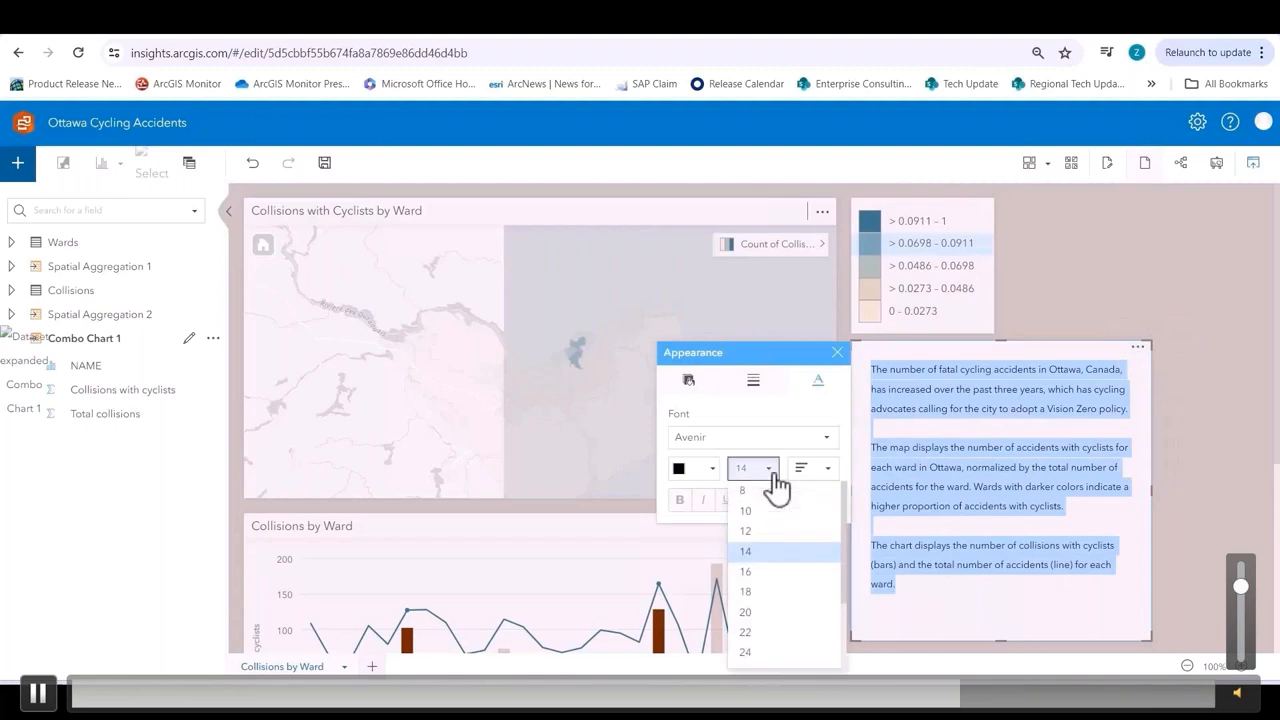
{"action": "left_click", "coordinate": [760, 572]}
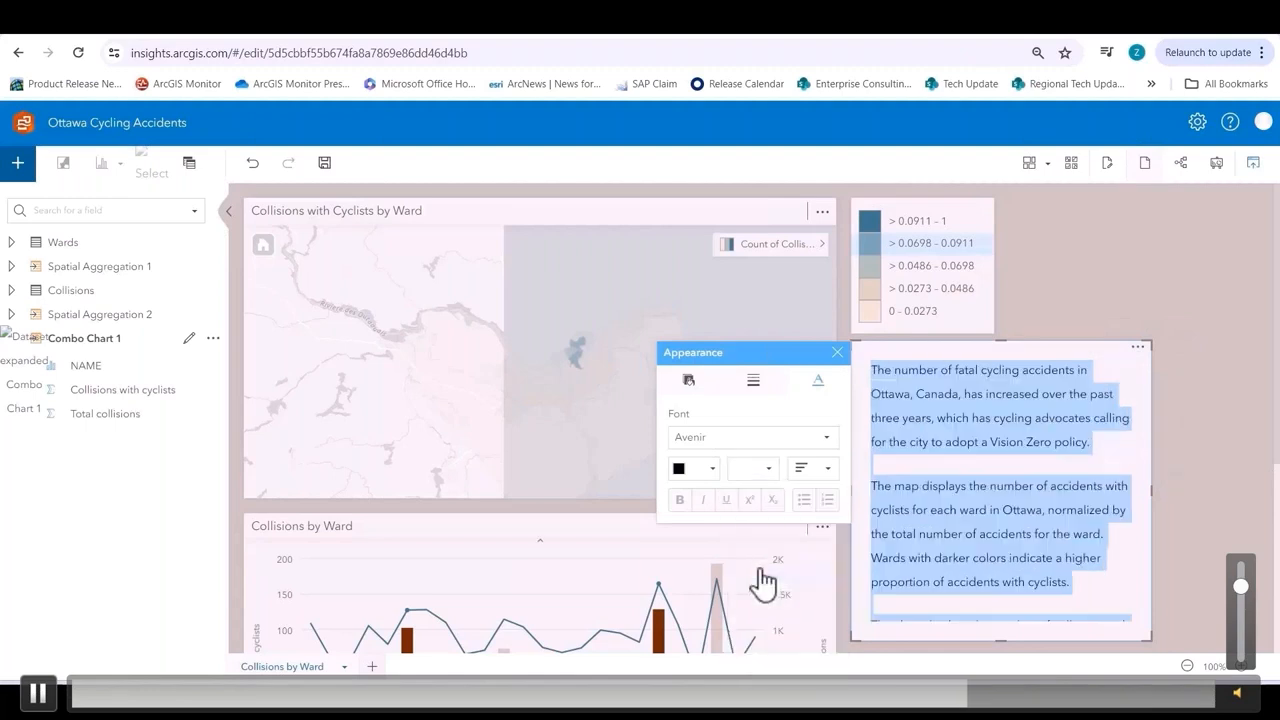
{"action": "left_click", "coordinate": [838, 352]}
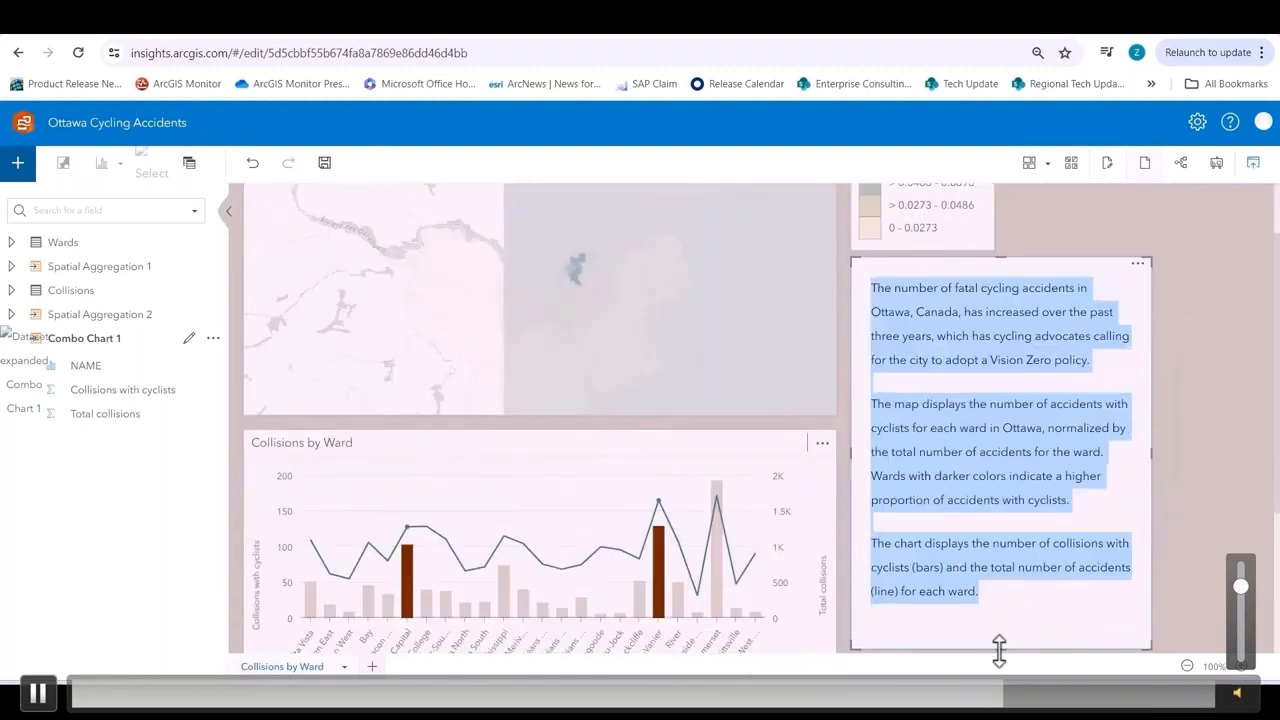
Step: Extend the description card downward so that all three paragraphs fit, then deselect it
{"action": "left_click_drag", "start_coordinate": [1000, 651], "coordinate": [1000, 667]}
{"action": "left_click", "coordinate": [1190, 522]}
{"action": "scroll", "coordinate": [1192, 521], "scroll_direction": "down", "scroll_amount": 2}
{"action": "scroll", "coordinate": [1191, 511], "scroll_direction": "up", "scroll_amount": 2}
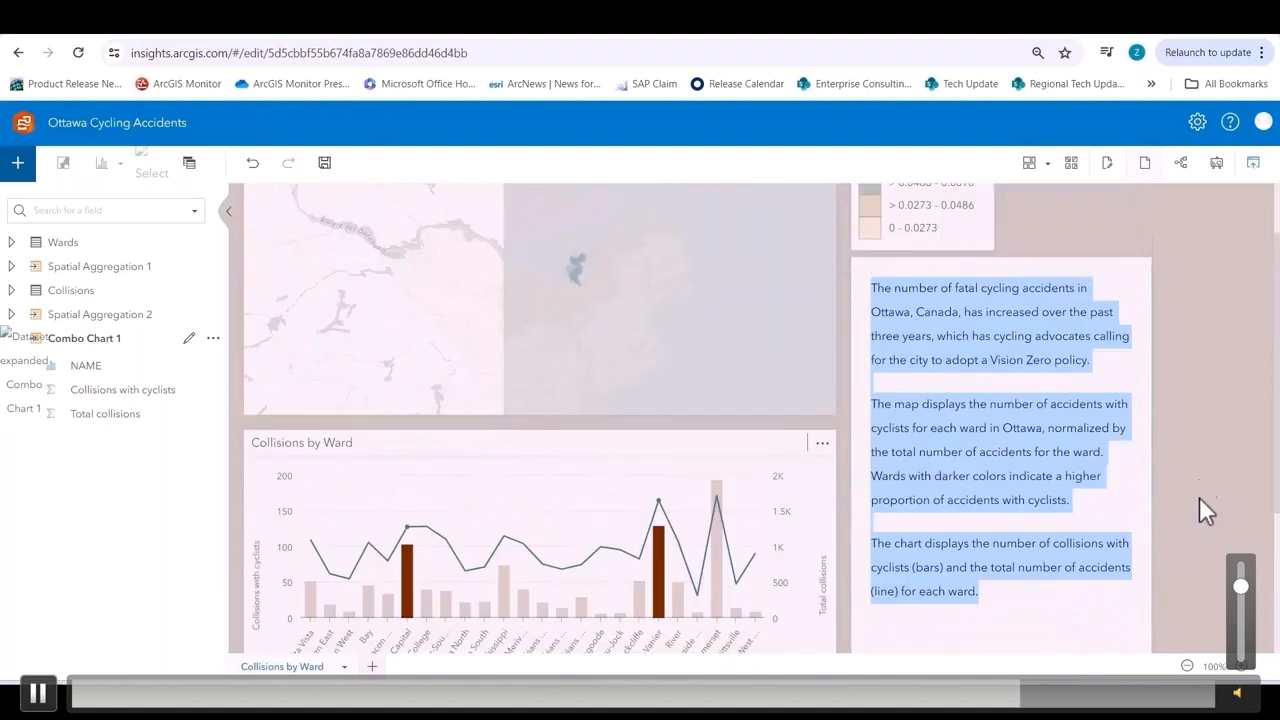
Step: Set the font colour of the word "line" in the description card's last paragraph to #3B758C
{"action": "left_click", "coordinate": [1036, 520]}
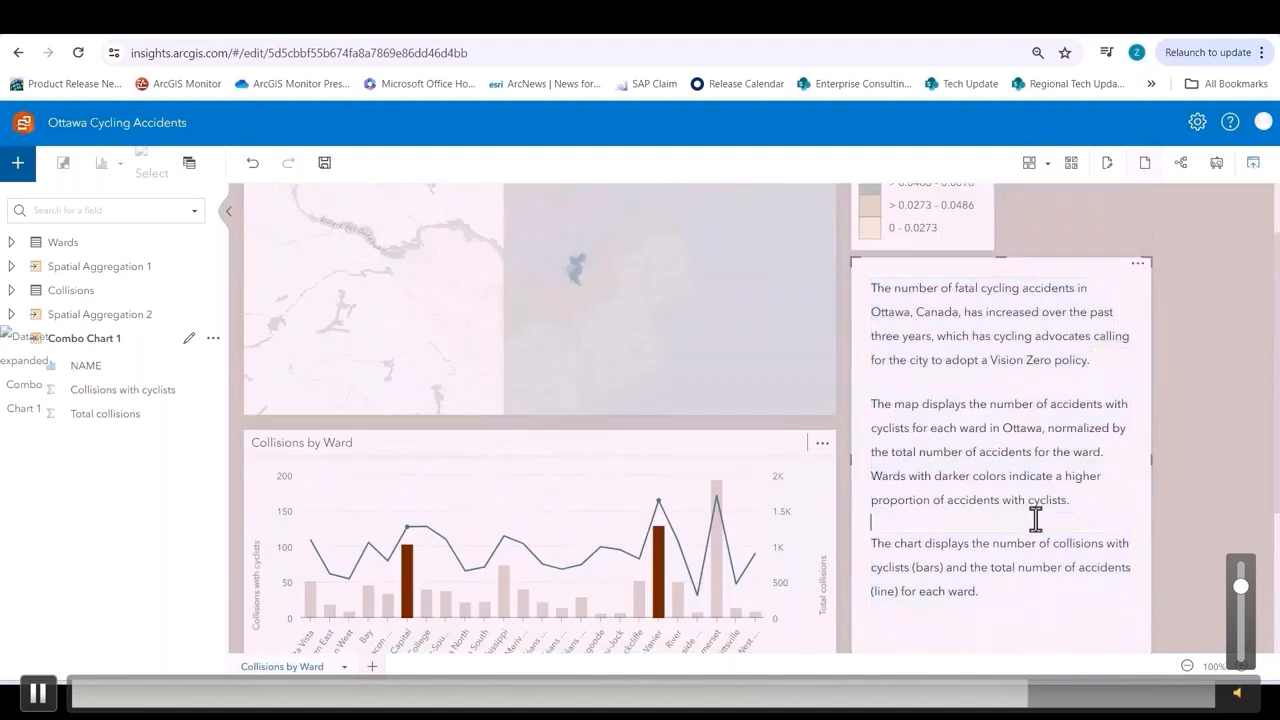
{"action": "left_click", "coordinate": [1138, 265]}
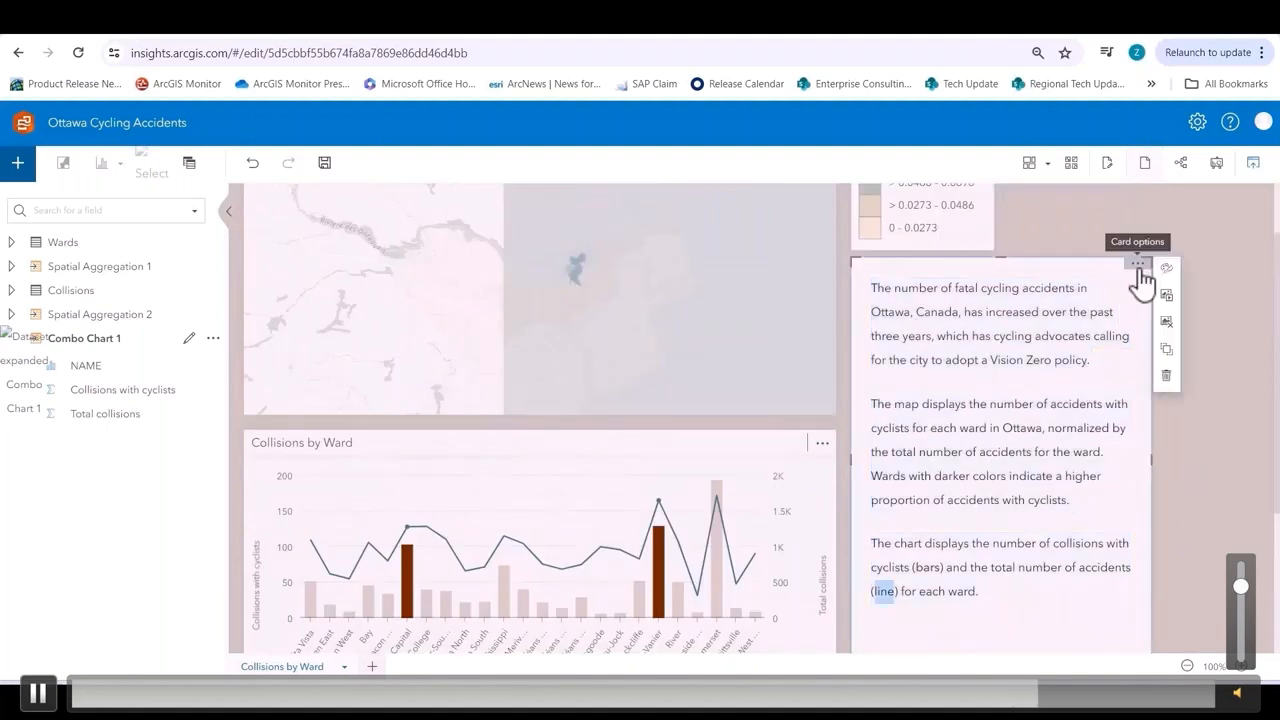
{"action": "left_click", "coordinate": [1166, 268]}
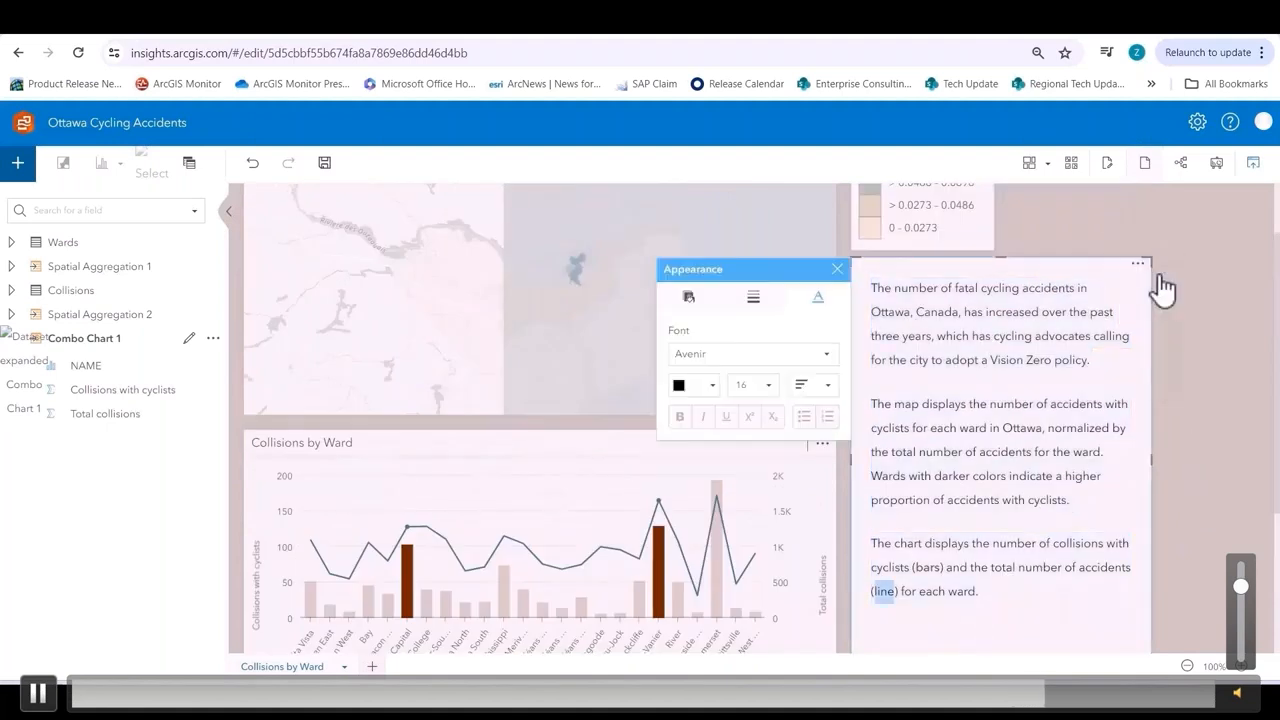
{"action": "left_click", "coordinate": [713, 392]}
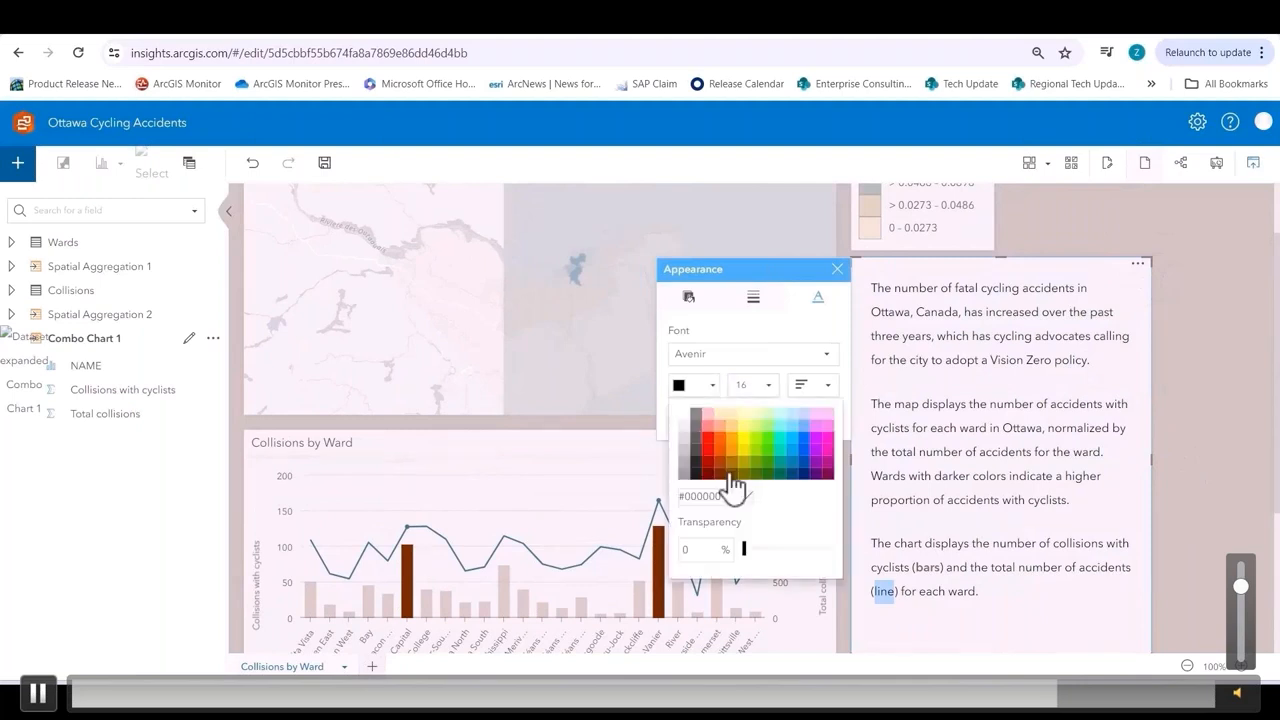
{"action": "left_click", "coordinate": [696, 496]}
{"action": "type", "text": "#3B758C"}
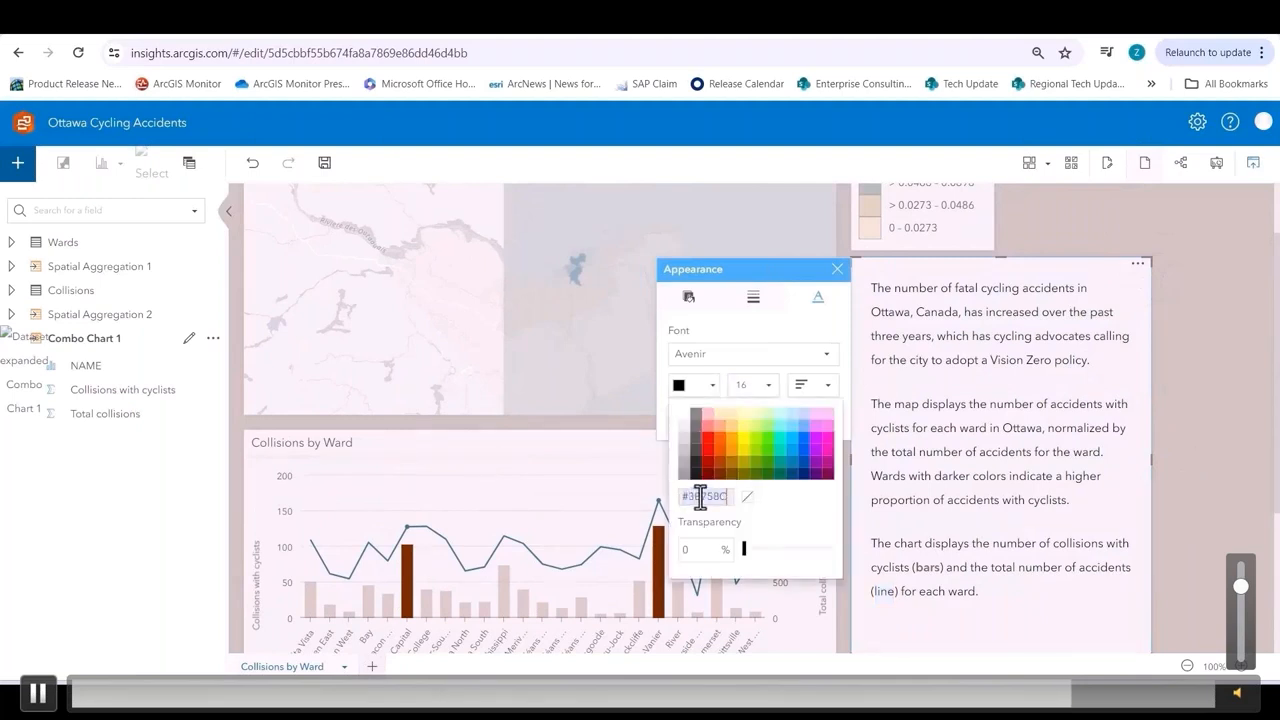
{"action": "left_click", "coordinate": [752, 497]}
{"action": "left_click", "coordinate": [752, 497]}
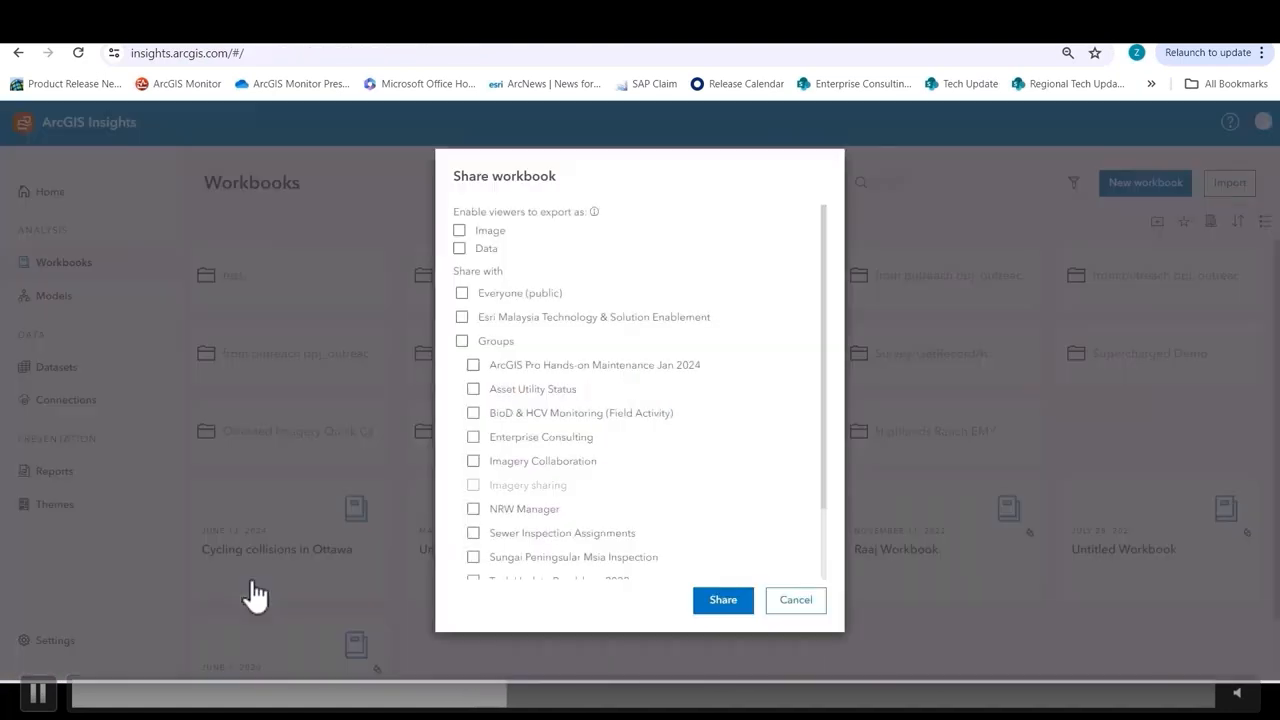
Step: Share the workbook with Everyone (public), leaving image and data export disabled
{"action": "left_click", "coordinate": [519, 300]}
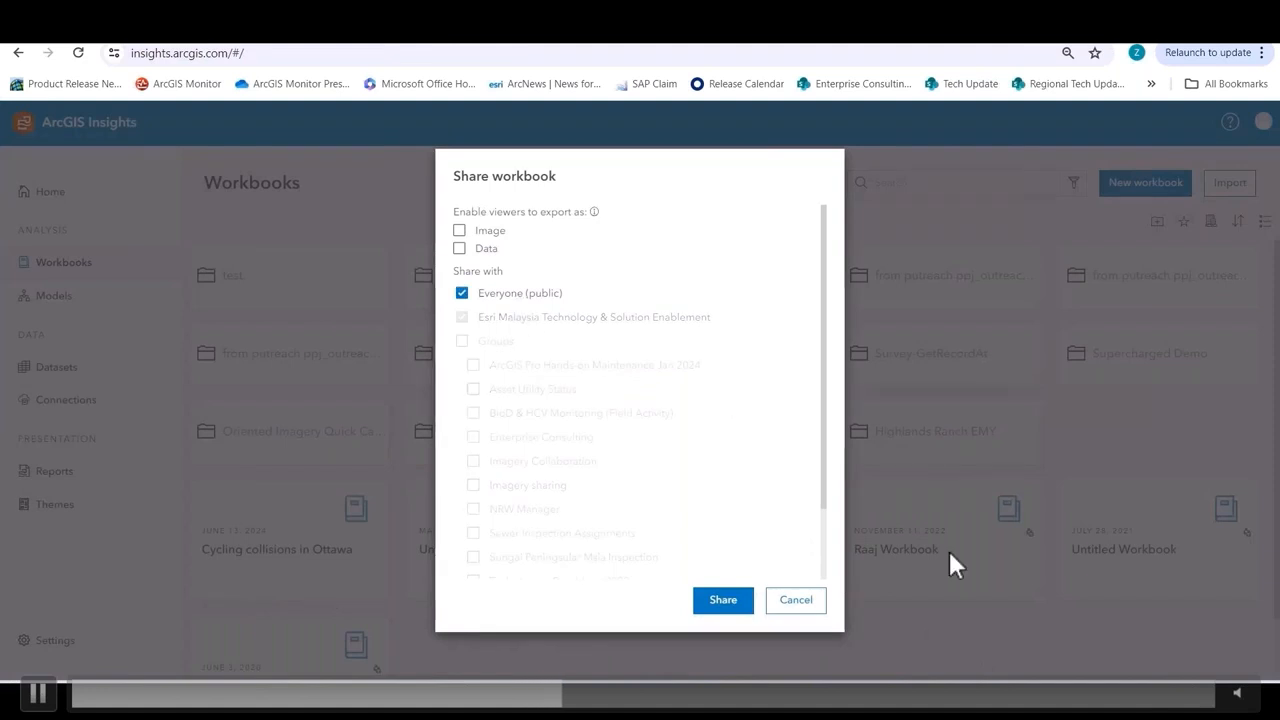
{"action": "left_click", "coordinate": [722, 599]}
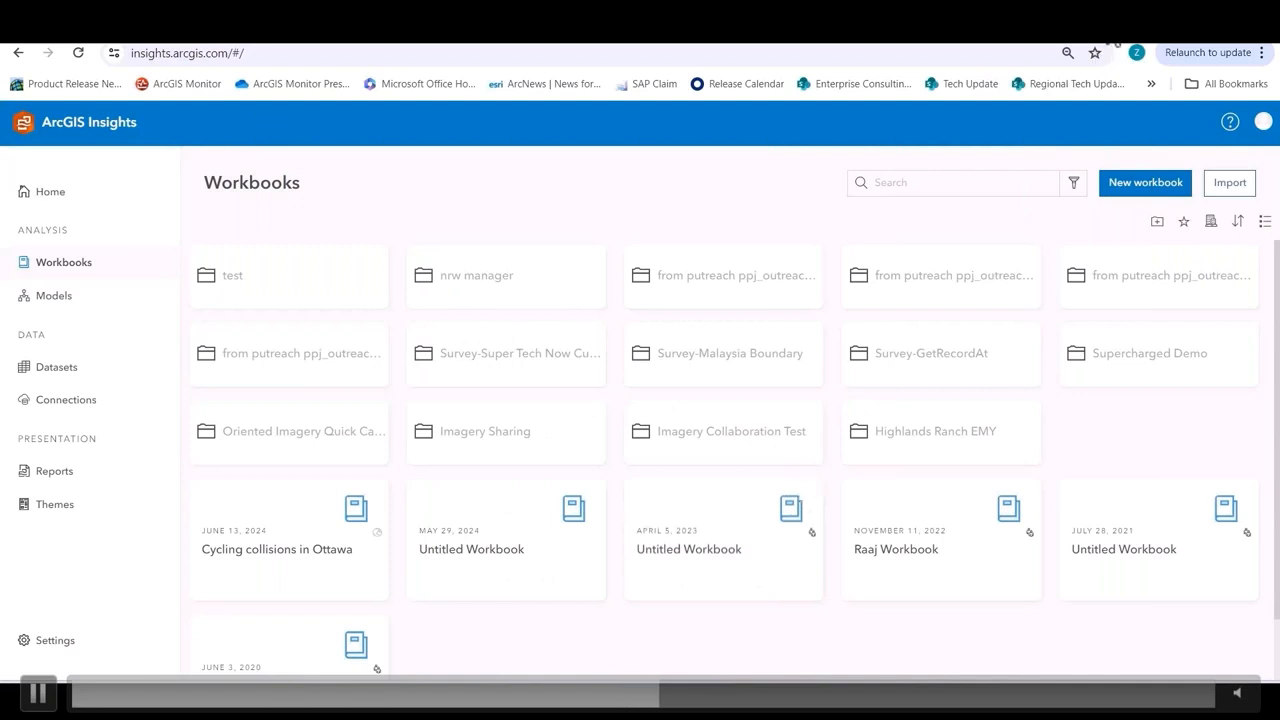
Step: Open the shared Cycling collisions in Ottawa page and select the Somerset and Capital wards on the map to check the linked chart
{"action": "left_click", "coordinate": [318, 80]}
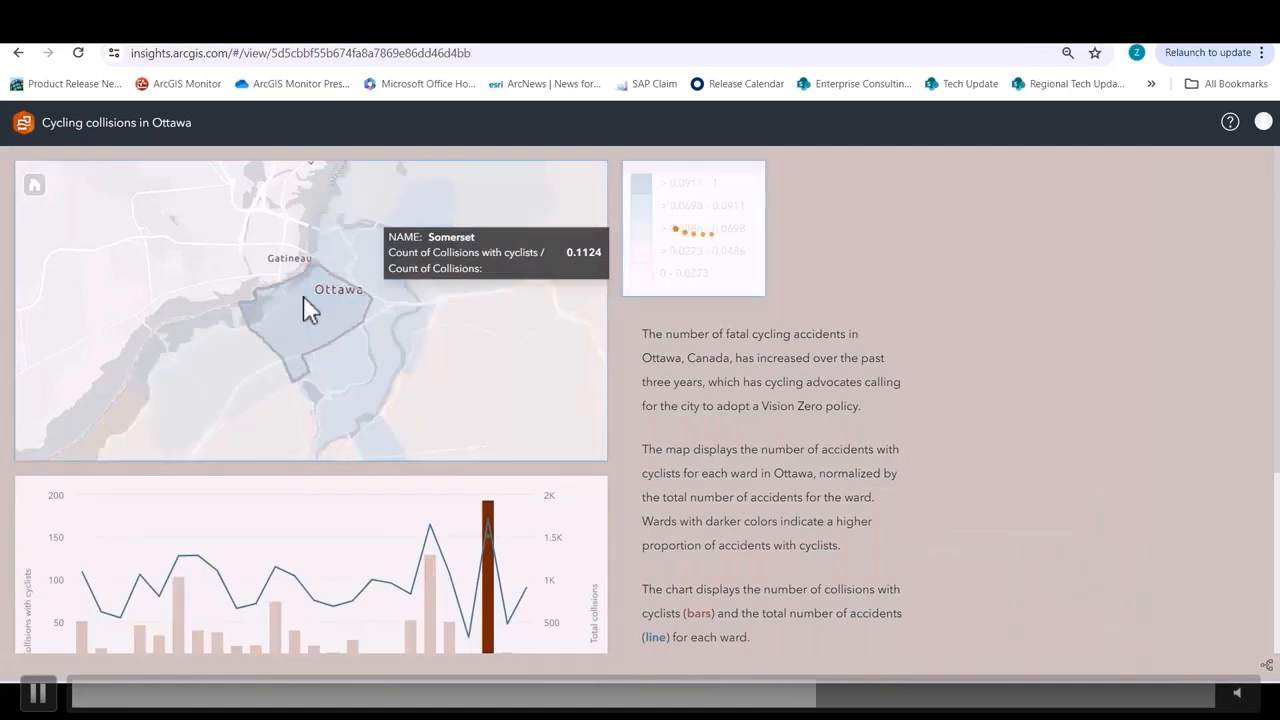
{"action": "left_click", "coordinate": [304, 298]}
{"action": "left_click", "coordinate": [334, 371]}
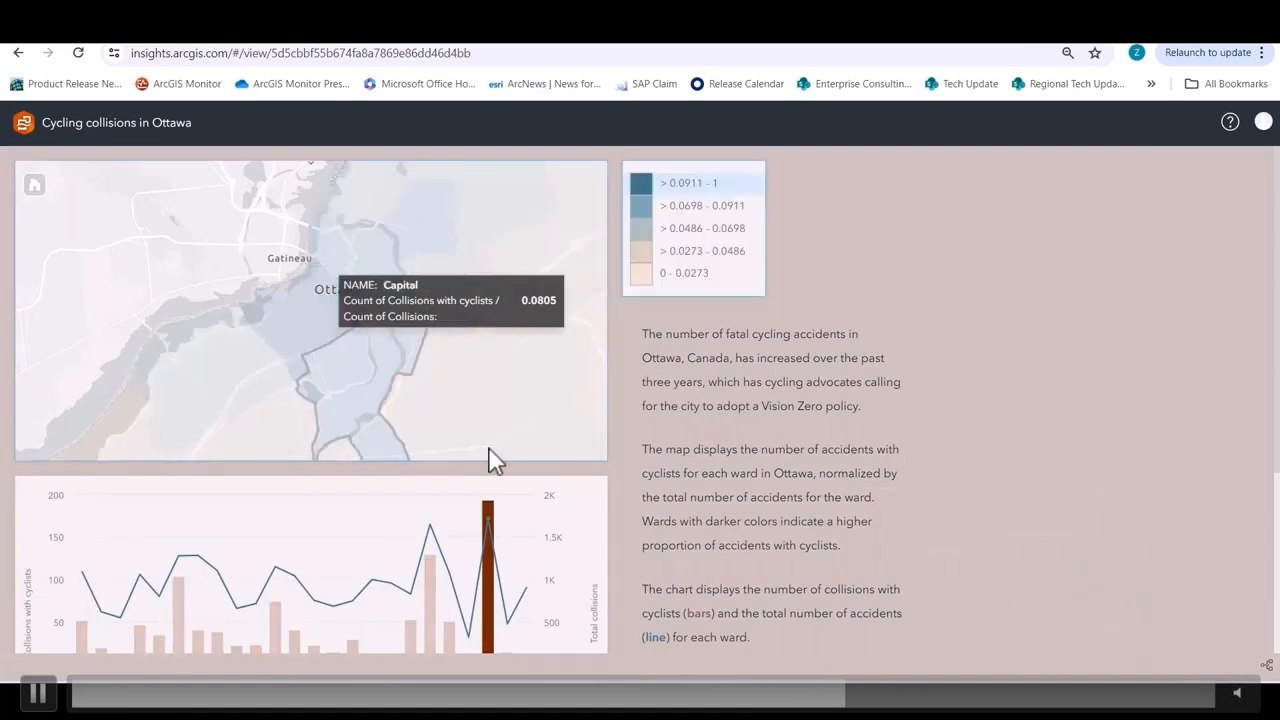
{"action": "scroll", "coordinate": [691, 487], "scroll_direction": "down", "scroll_amount": 1}
{"action": "scroll", "coordinate": [691, 487], "scroll_direction": "down", "scroll_amount": 1}
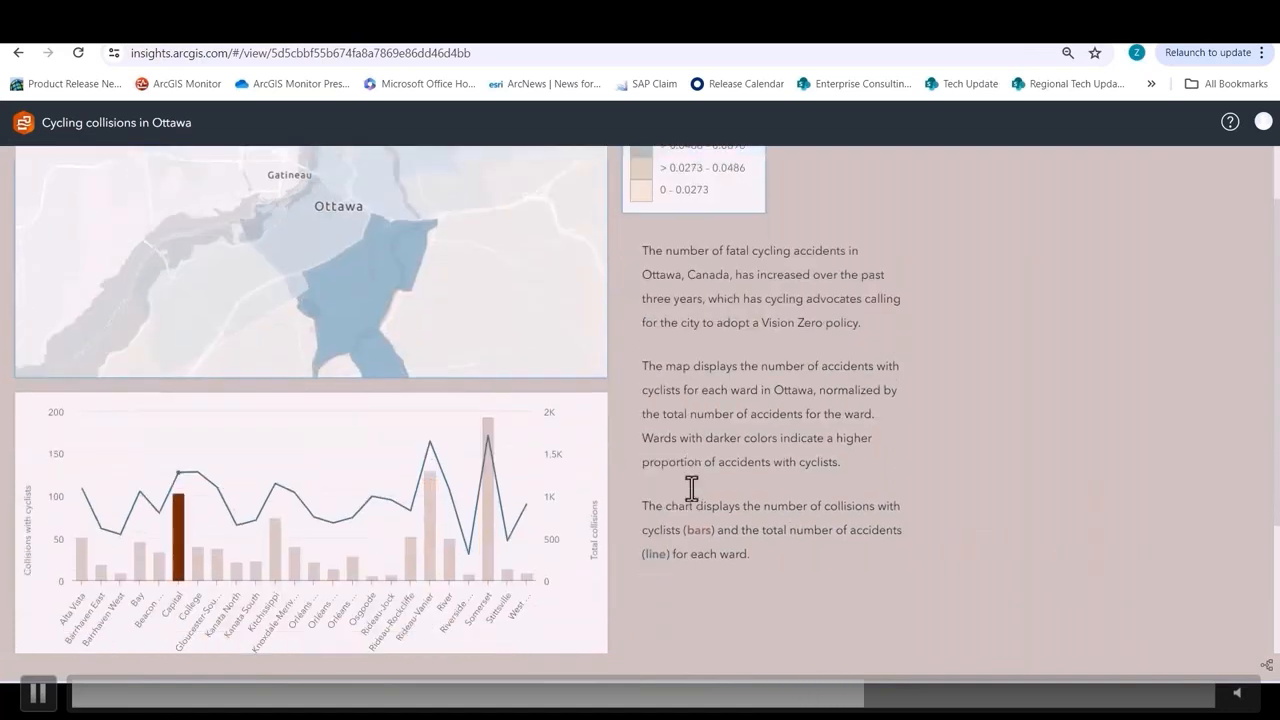
{"action": "scroll", "coordinate": [691, 487], "scroll_direction": "up", "scroll_amount": 1}
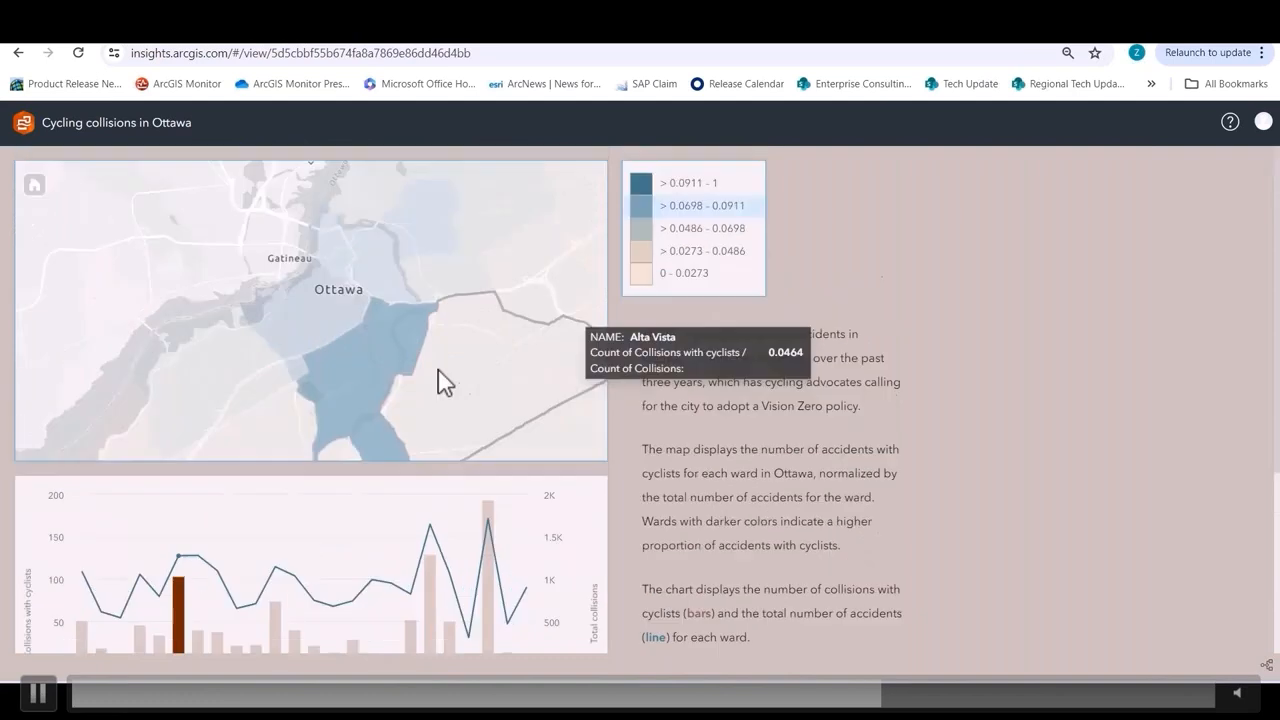
{"action": "left_click", "coordinate": [228, 353]}
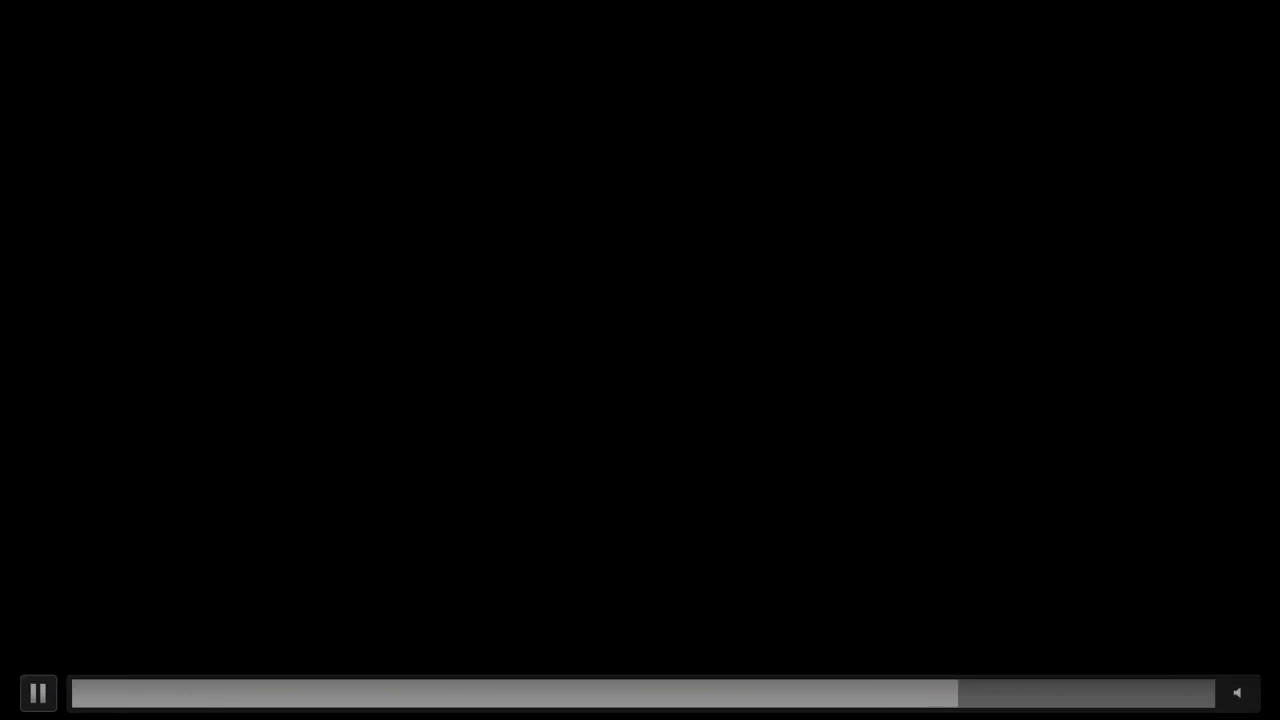
{"action": "left_click", "coordinate": [38, 693]}
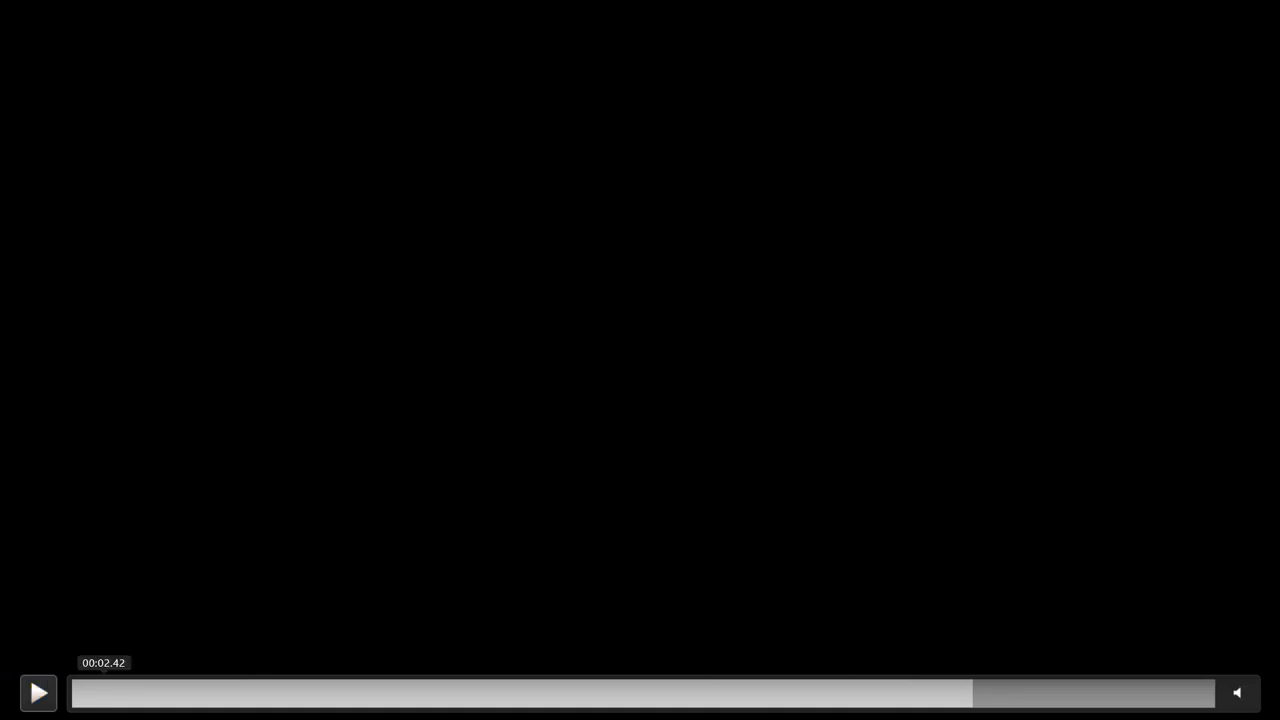
{"action": "left_click", "coordinate": [103, 693]}
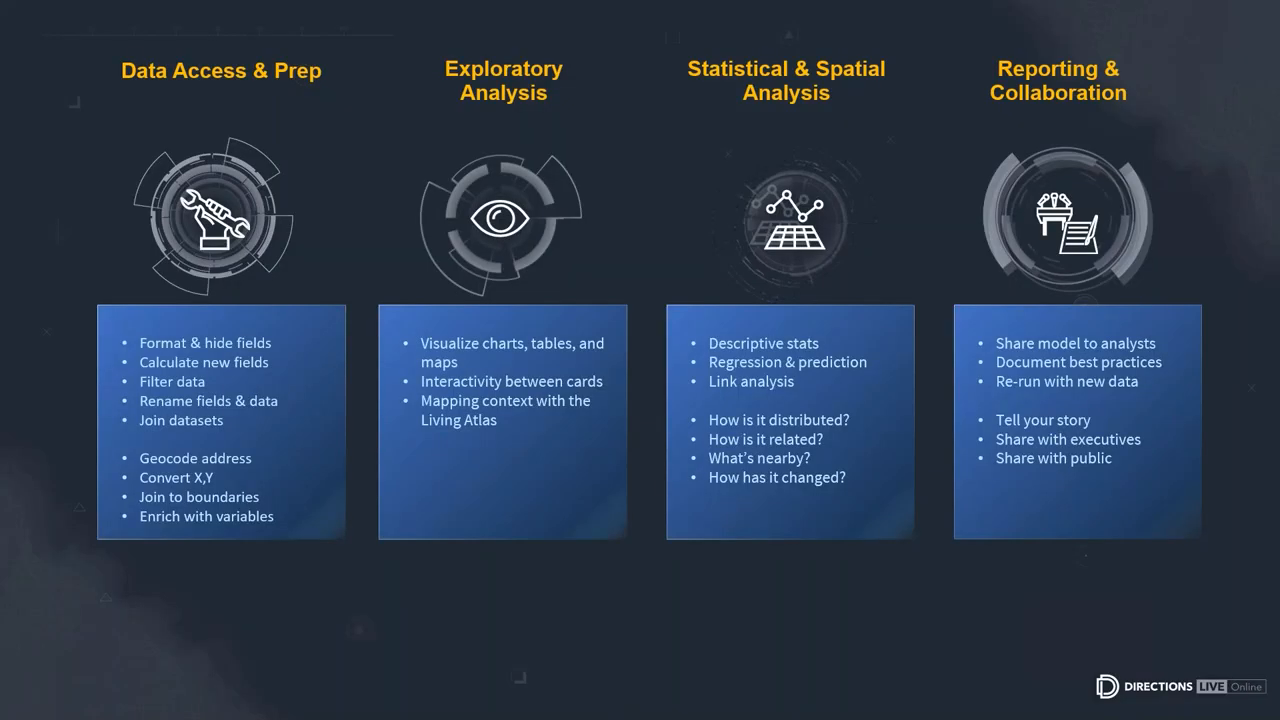